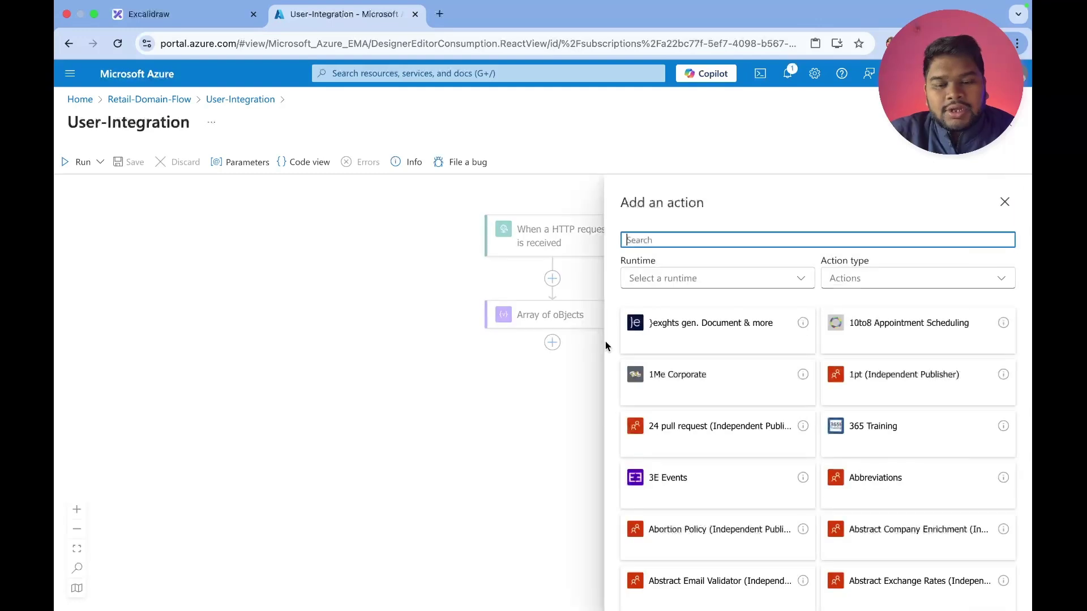
Add a Condition control action to the workflow below the Array of oBjects action
text(cont)
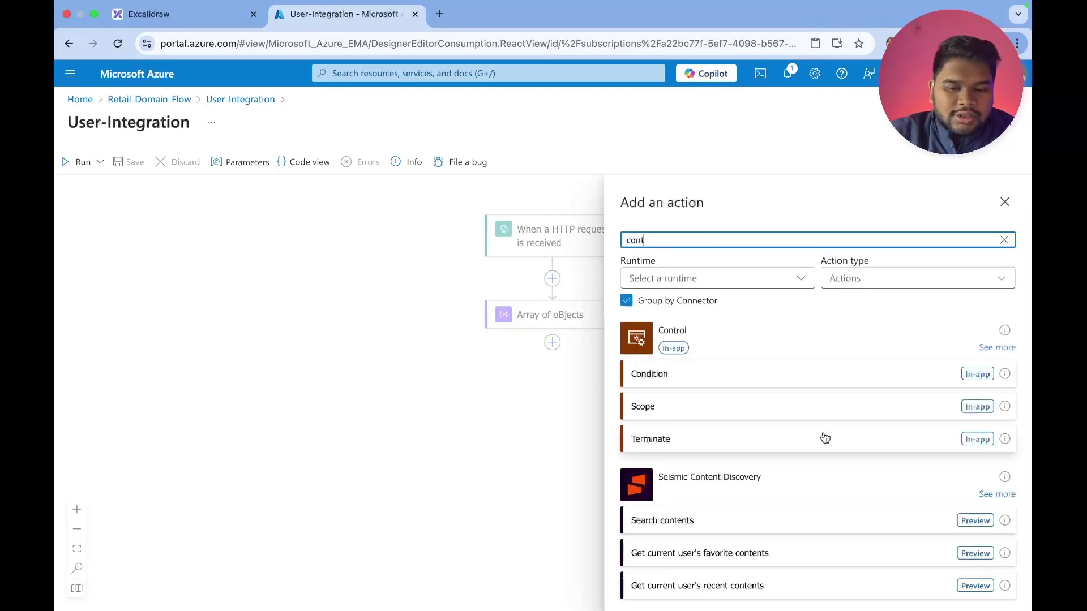
click(997, 347)
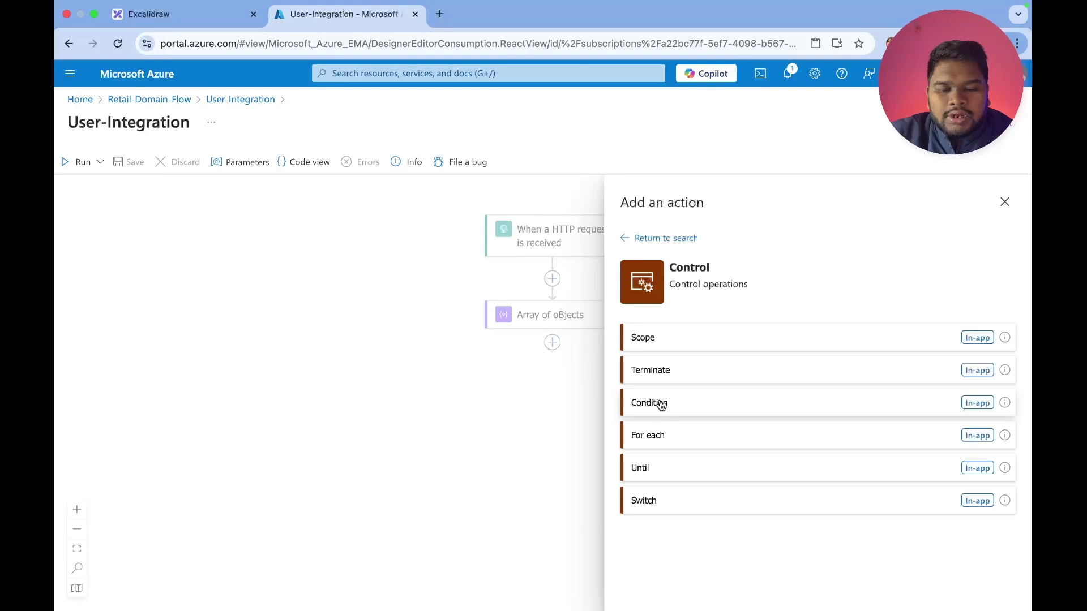
click(661, 402)
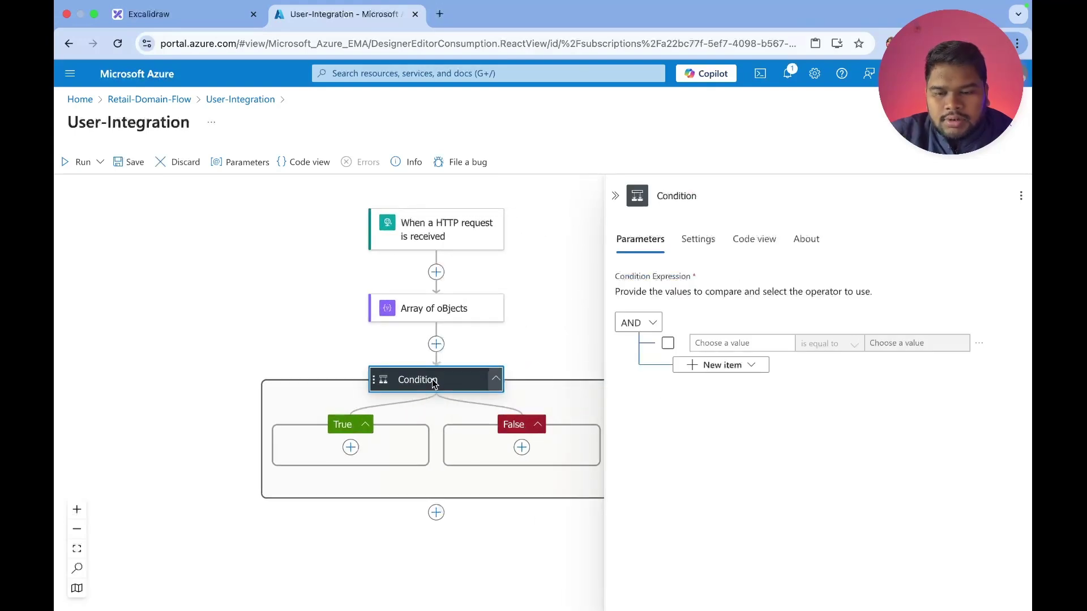
Insert an Initialize variable action between the Array of oBjects action and the Condition
click(436, 344)
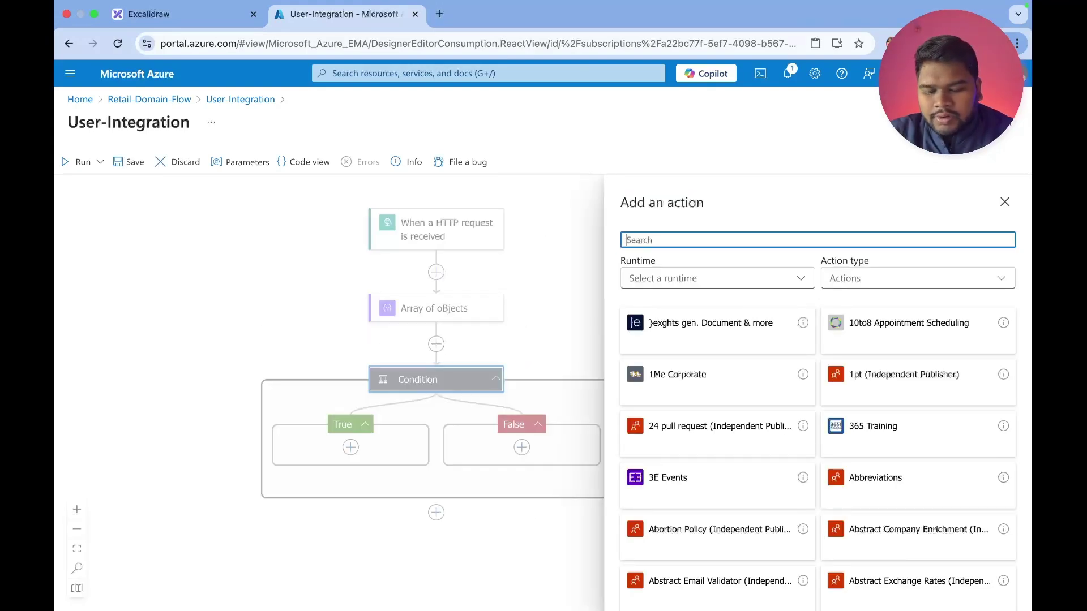
text(variable)
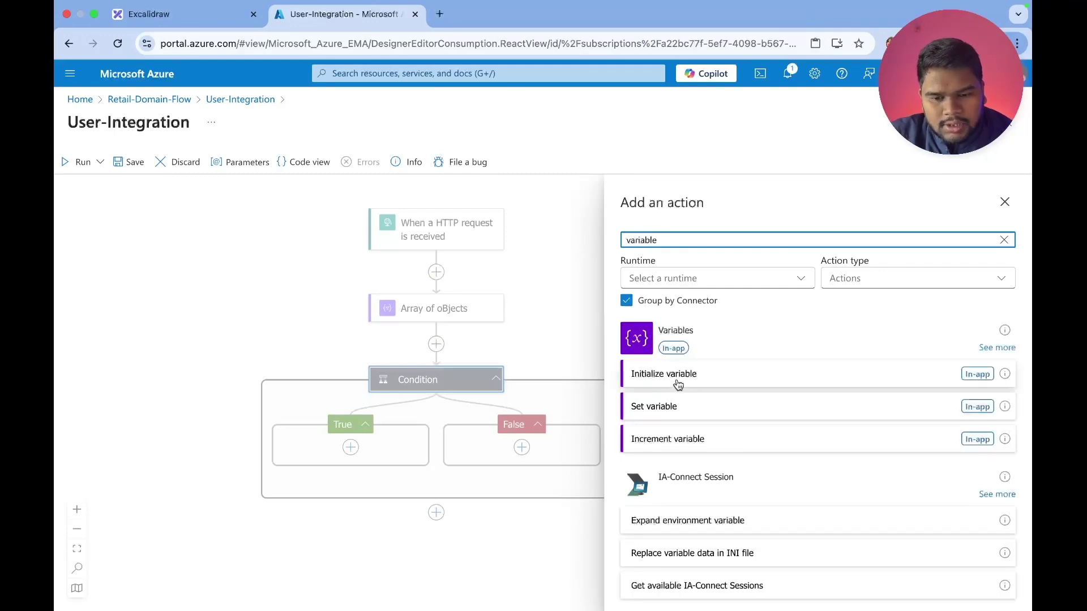
click(707, 390)
Name the new variable integerValue and rename its action to "integer value"
click(664, 298)
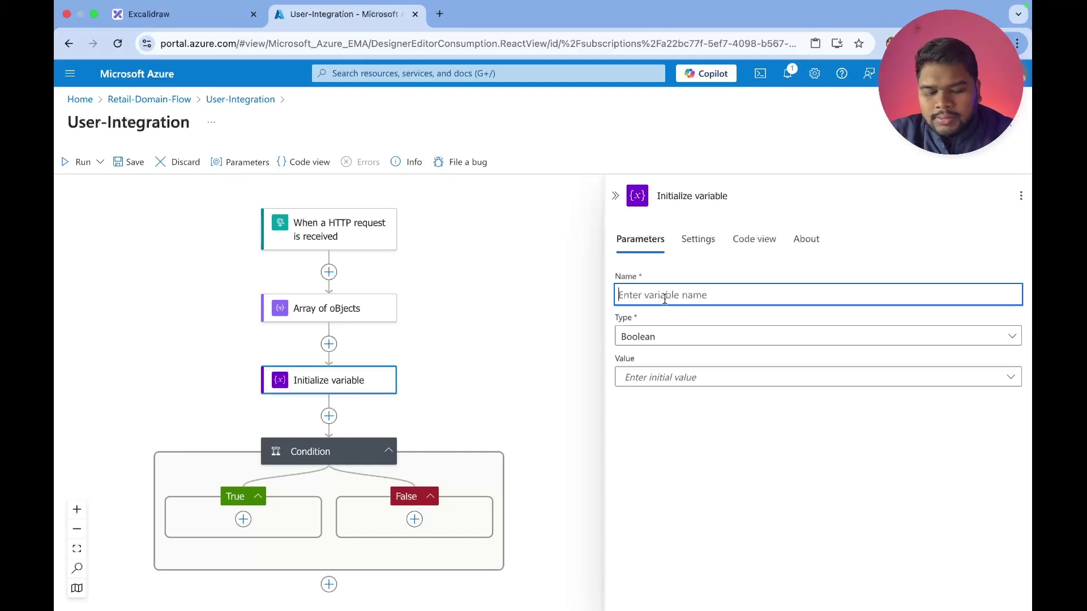
text(integer)
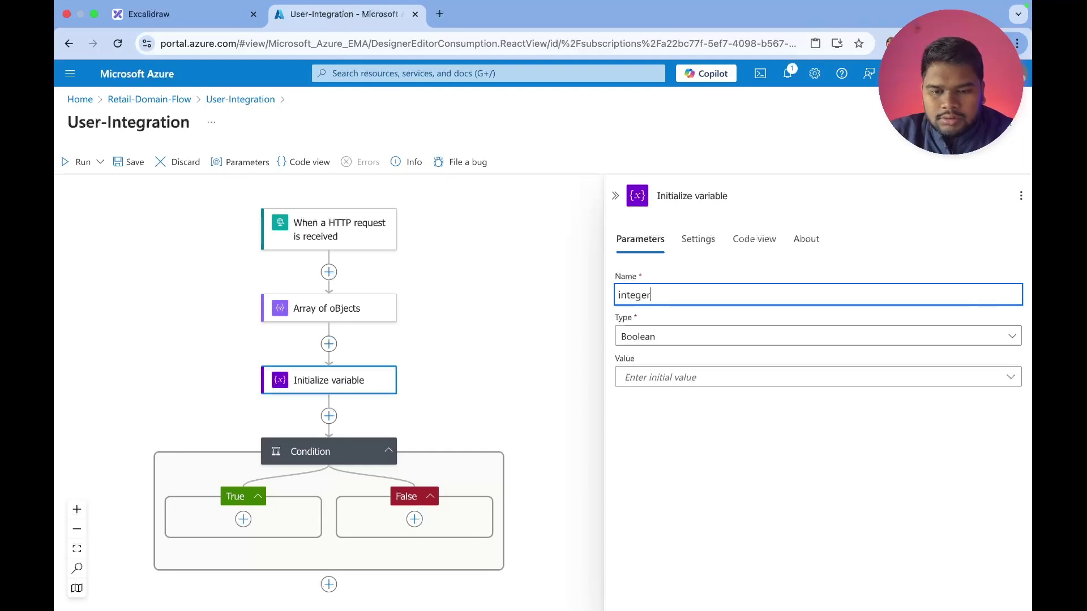
text(Value)
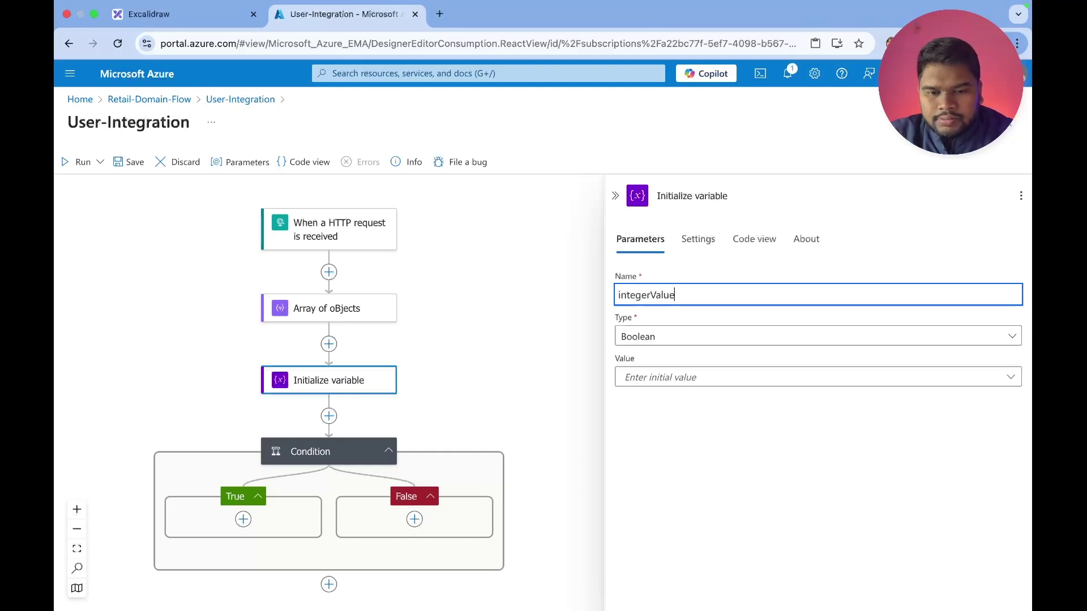
click(723, 197)
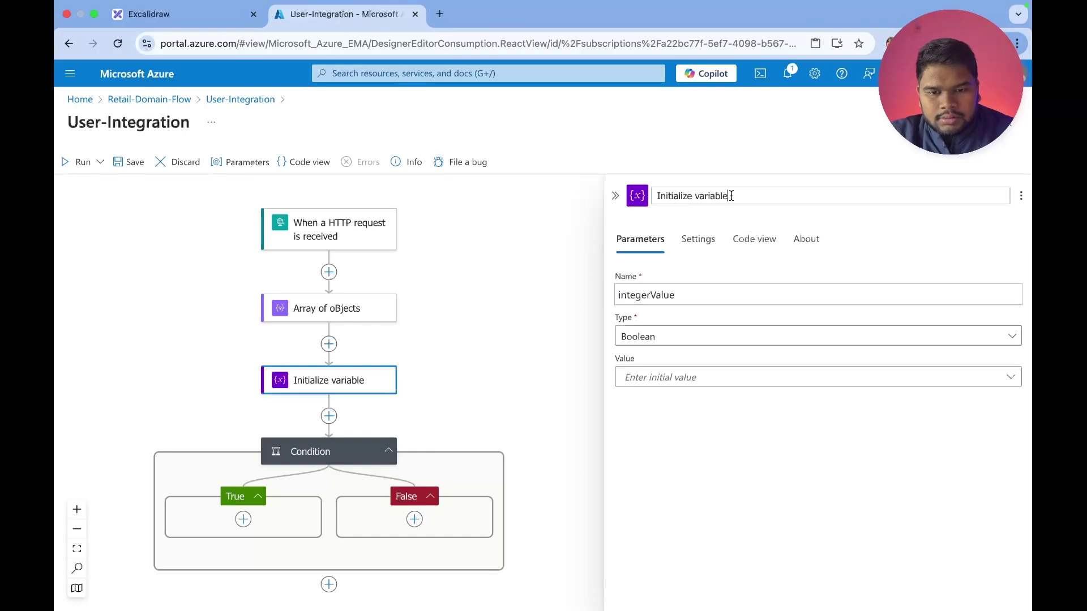
text(integer value)
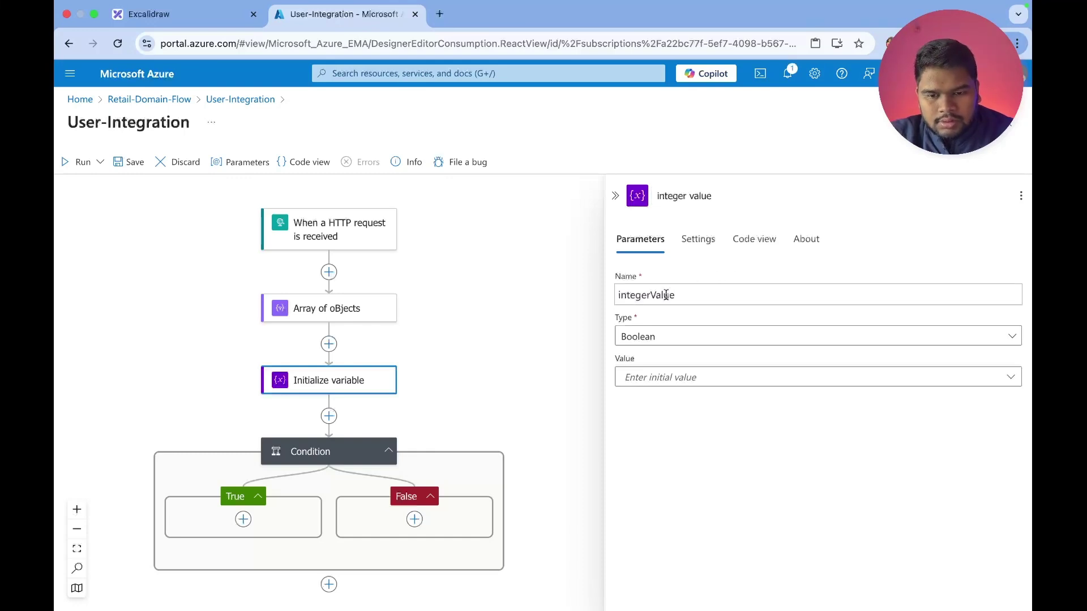
Set the integerValue variable's type to Integer and its initial value to 10
click(651, 336)
click(645, 384)
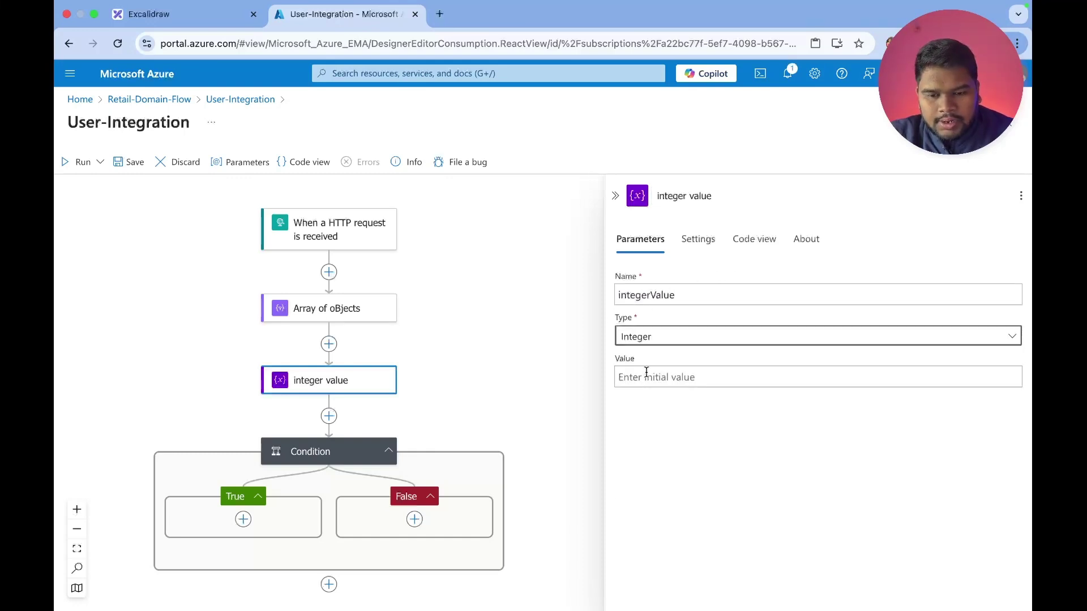
click(647, 372)
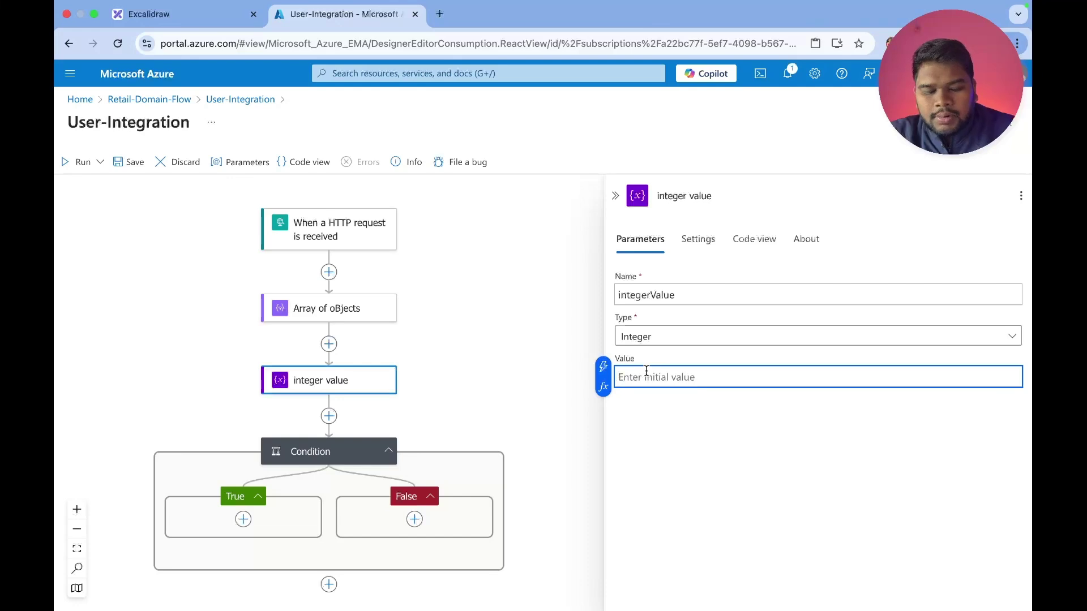
text(10)
click(487, 369)
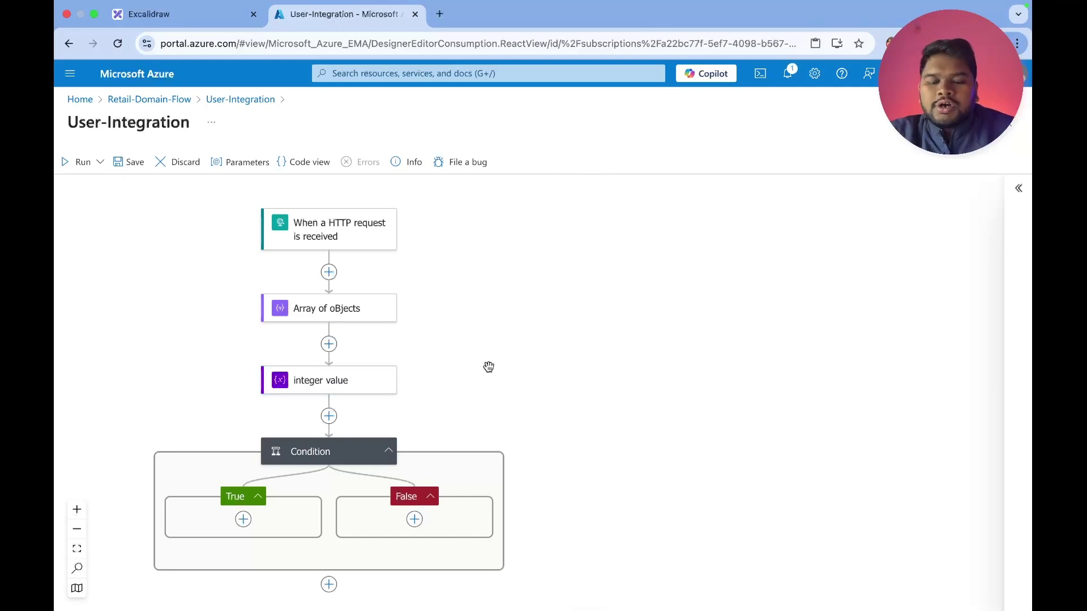
Set the Condition's expression to check that the integerValue variable is equal to 10
click(333, 458)
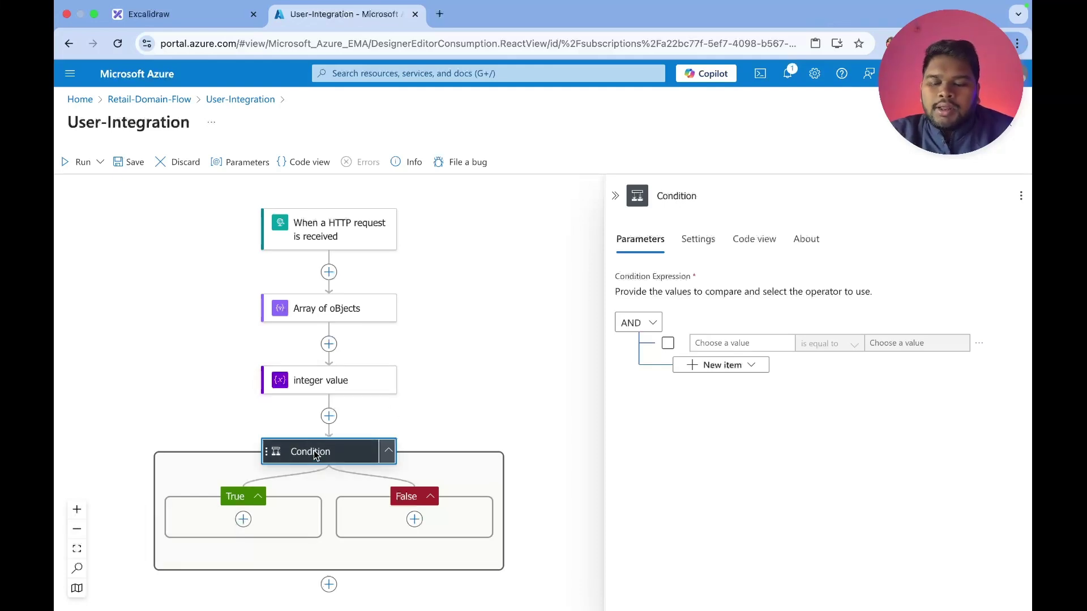
click(728, 343)
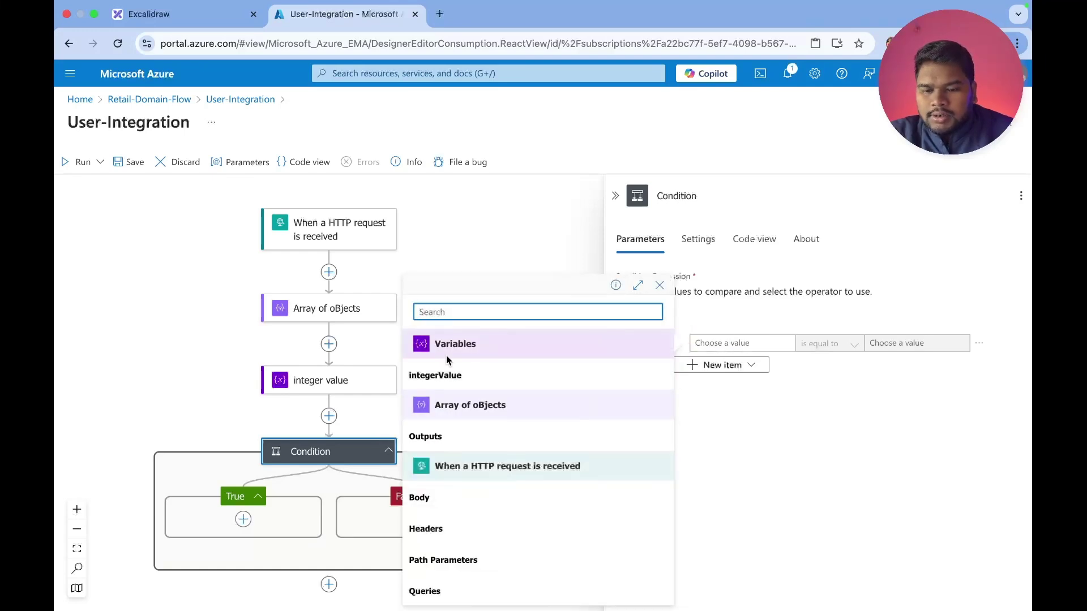
click(436, 376)
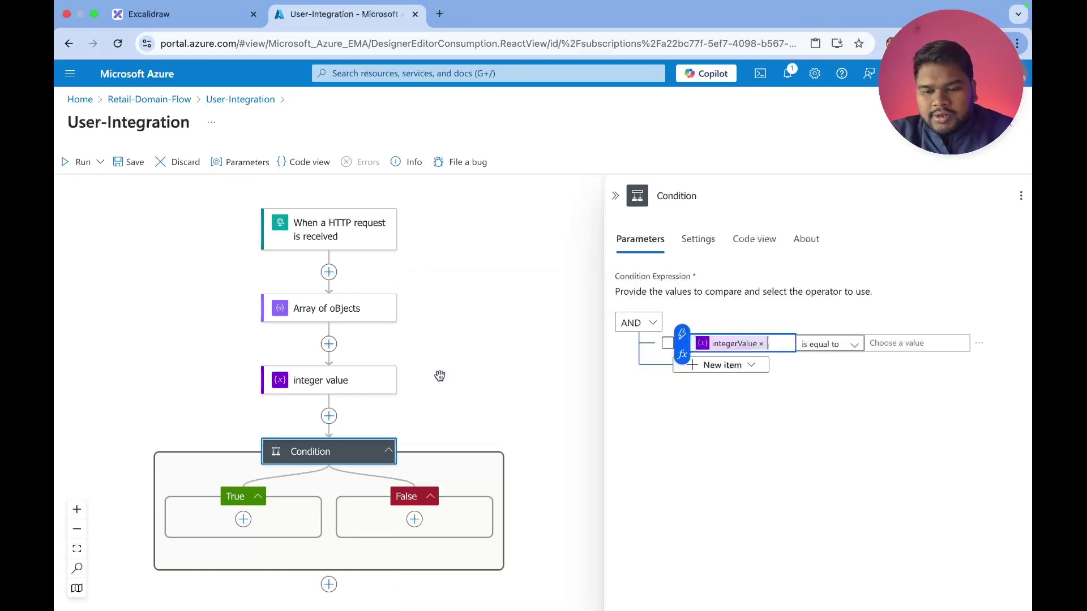
click(893, 348)
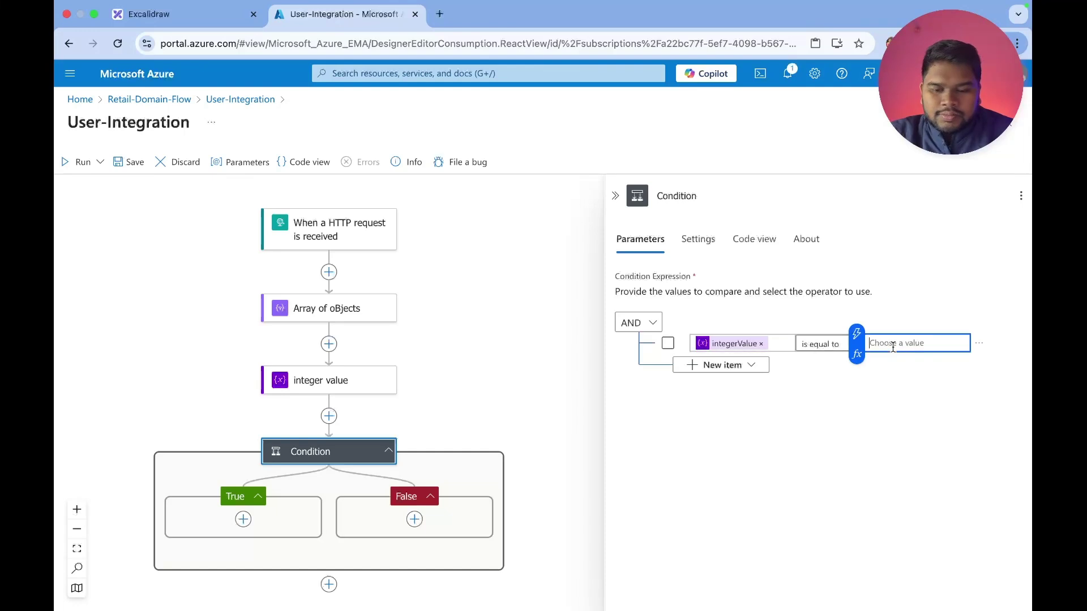
text(10)
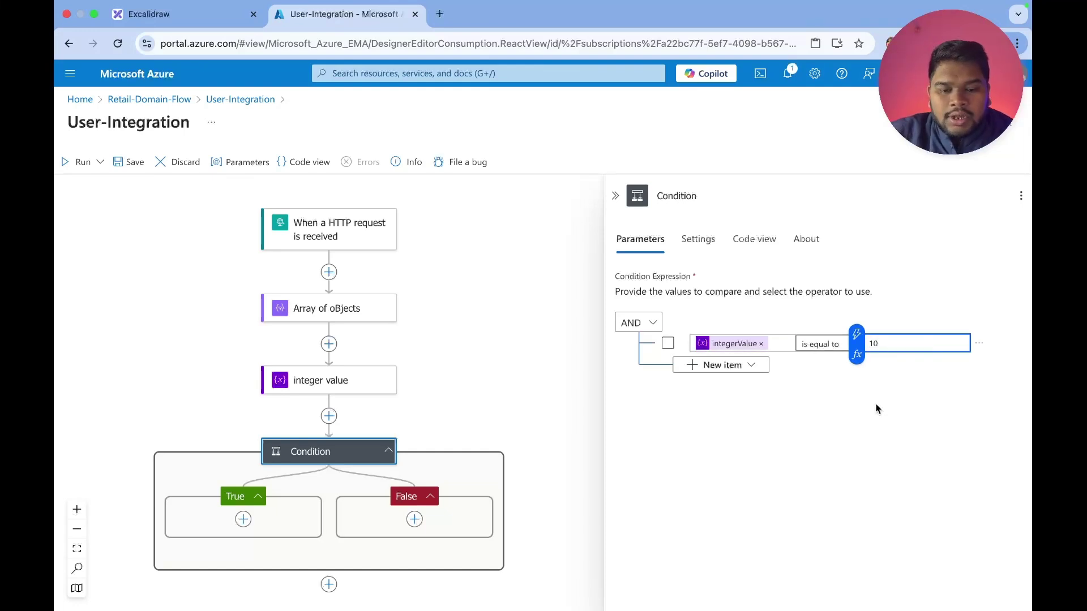
click(828, 344)
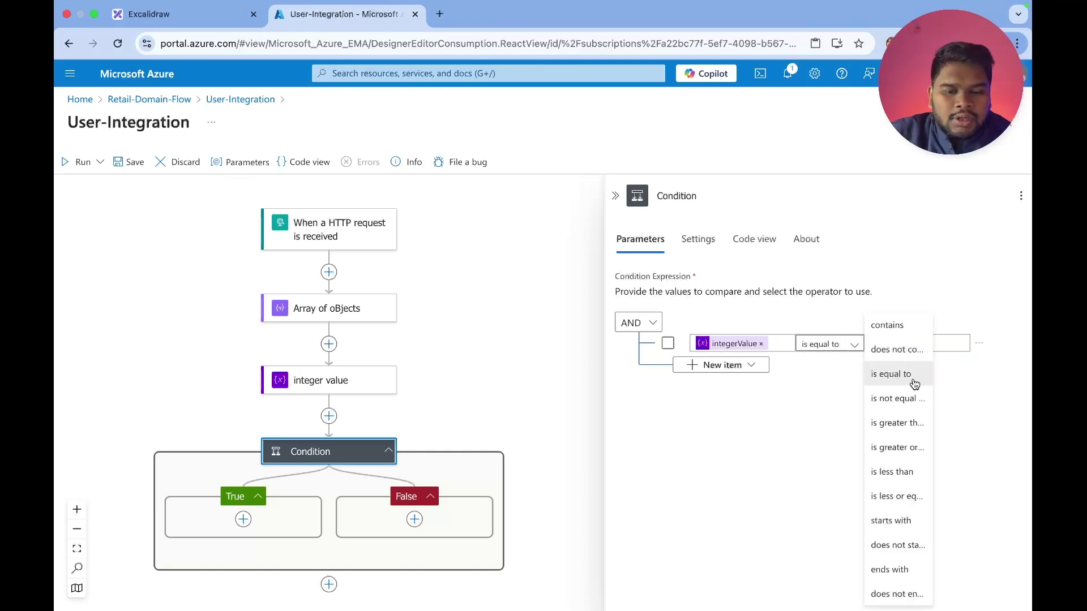
click(836, 386)
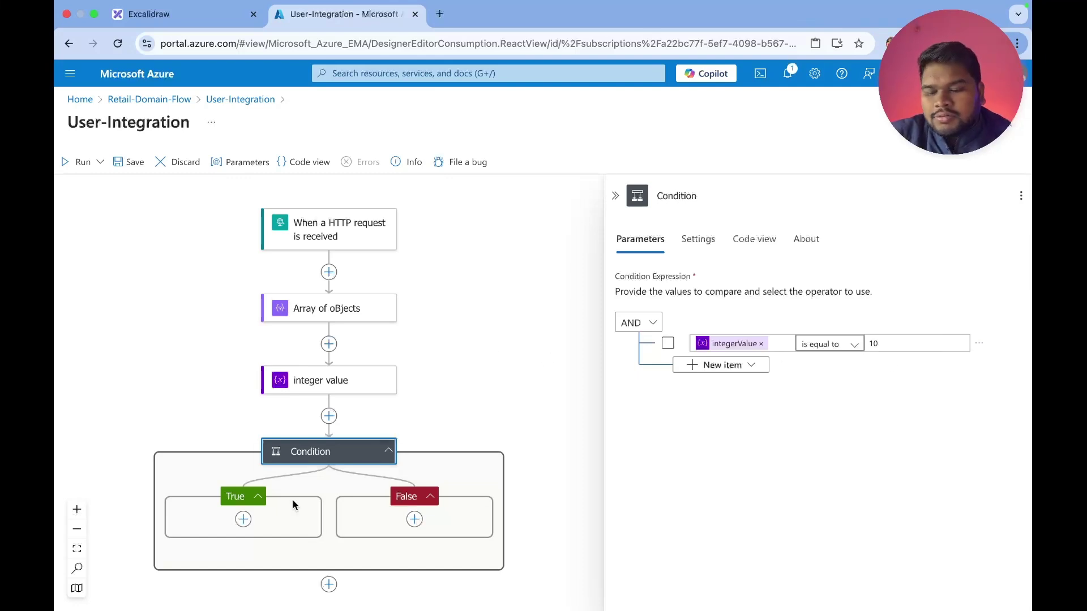
Add a Response action to the Condition's True branch with the body "This is equals to 10"
click(244, 520)
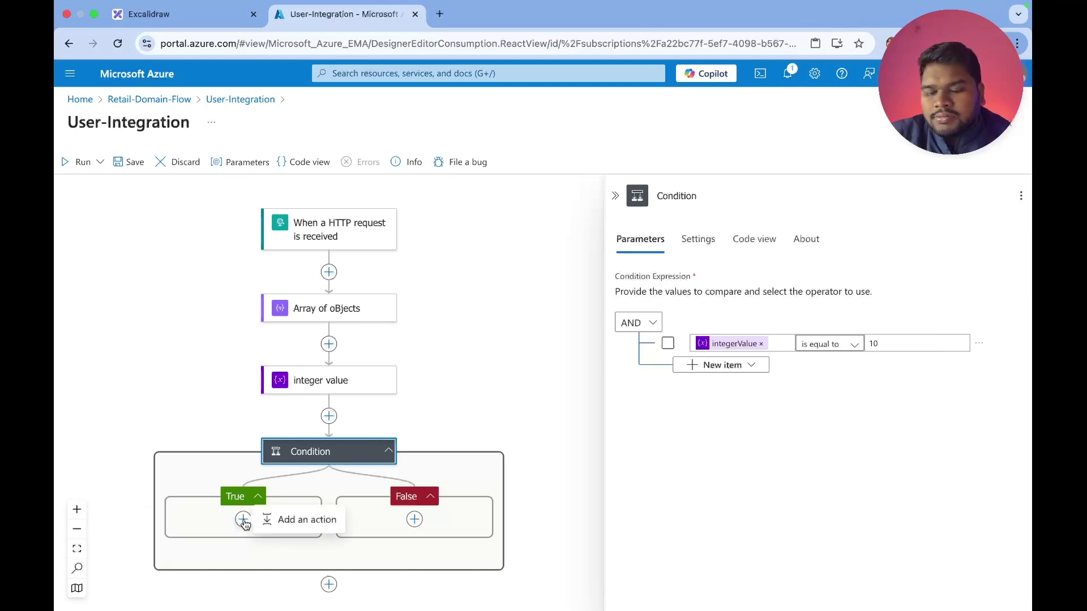
click(301, 519)
text(res)
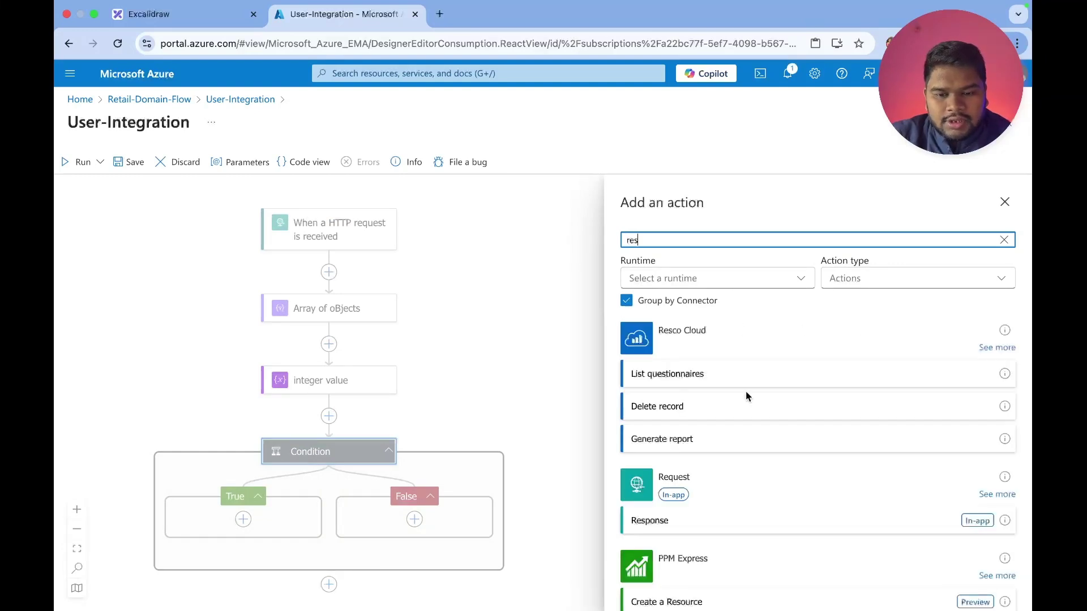
click(680, 520)
click(644, 387)
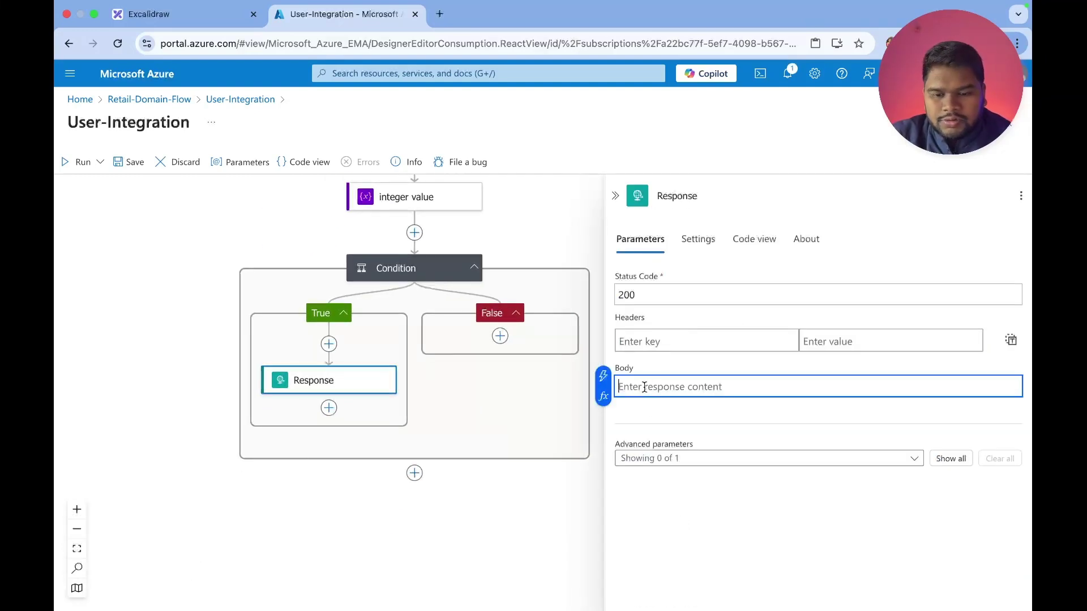
text(This is )
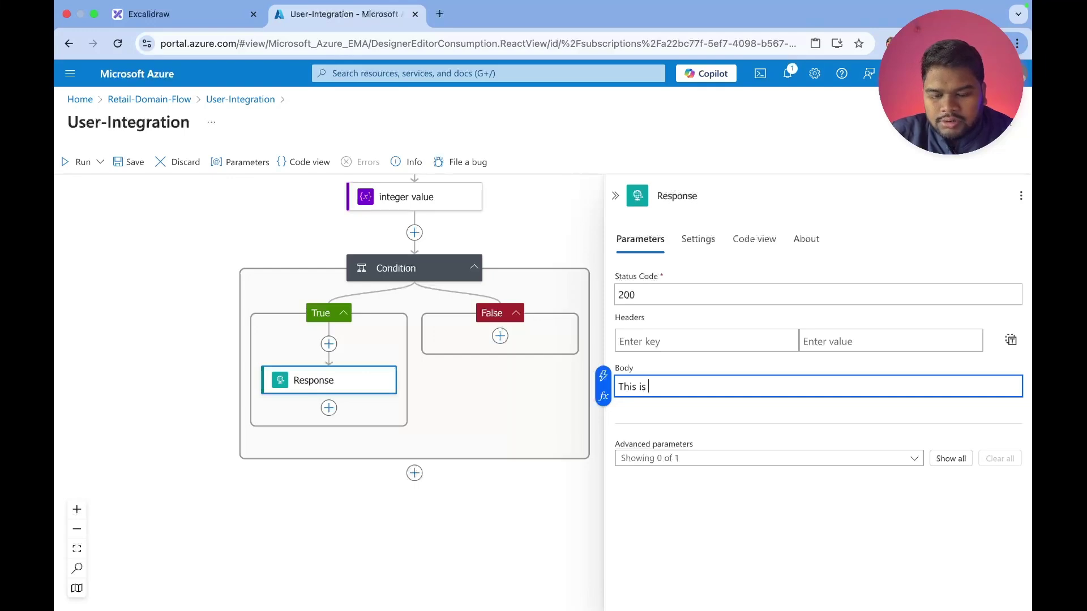
text(equal)
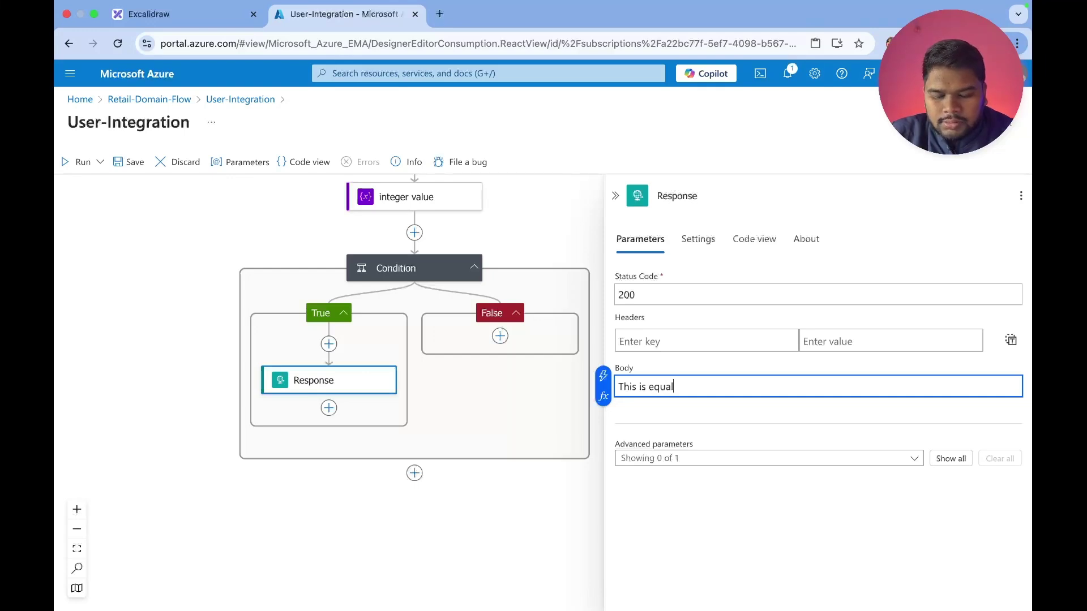
text(s to 1)
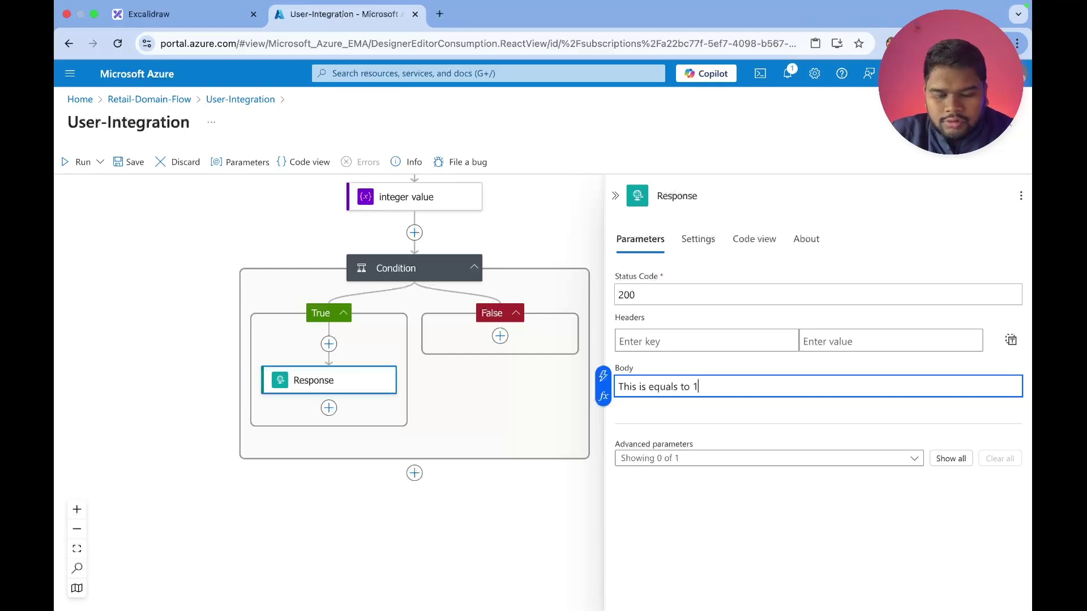
text(0)
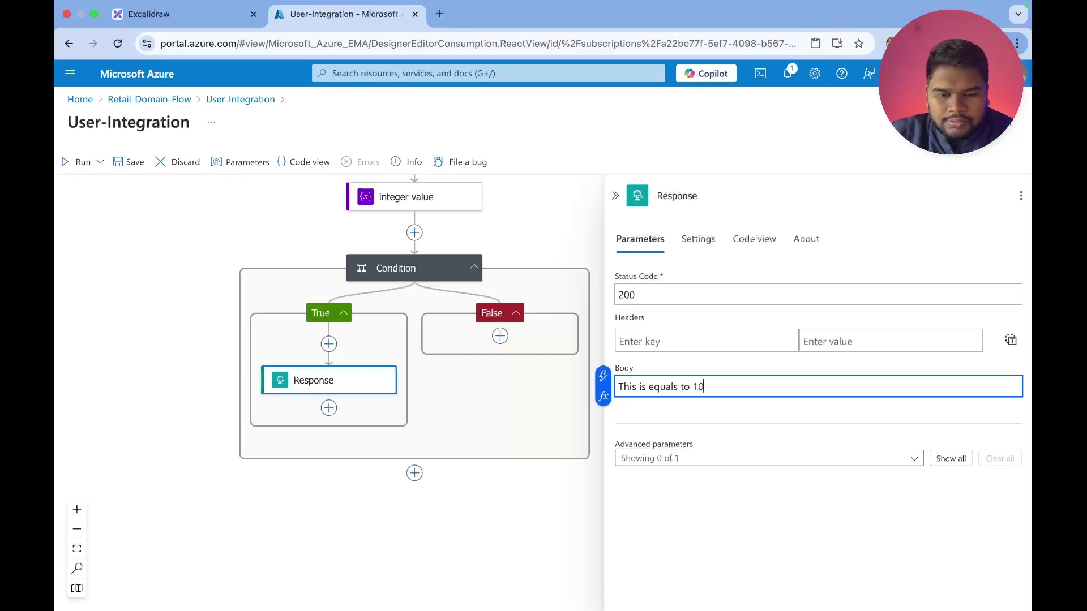
Add a Response action to the Condition's False branch with the body "This is not equals to 10"
click(500, 338)
click(573, 338)
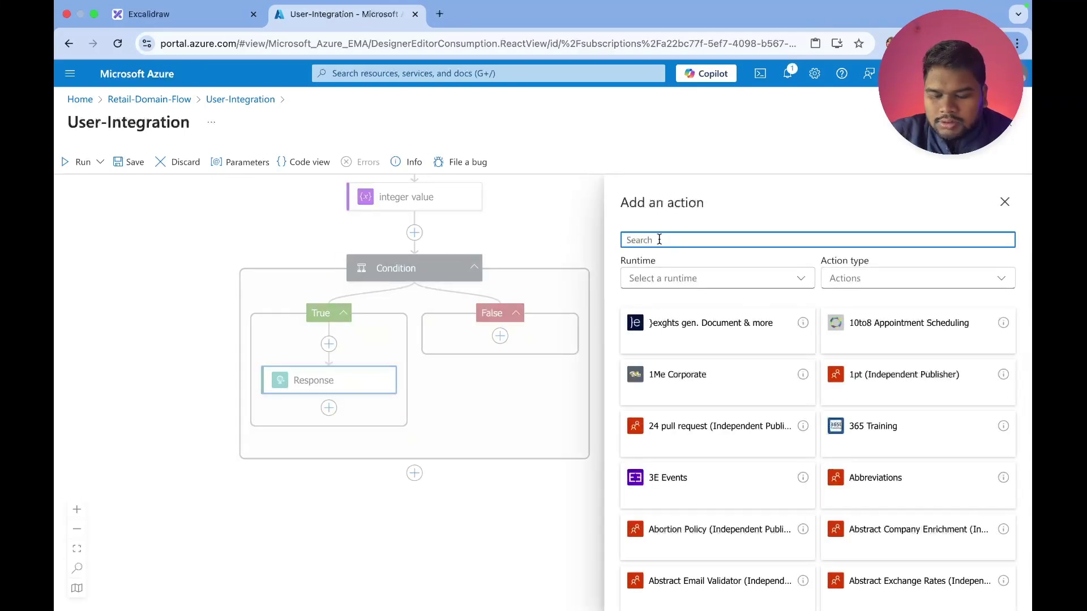
text(re)
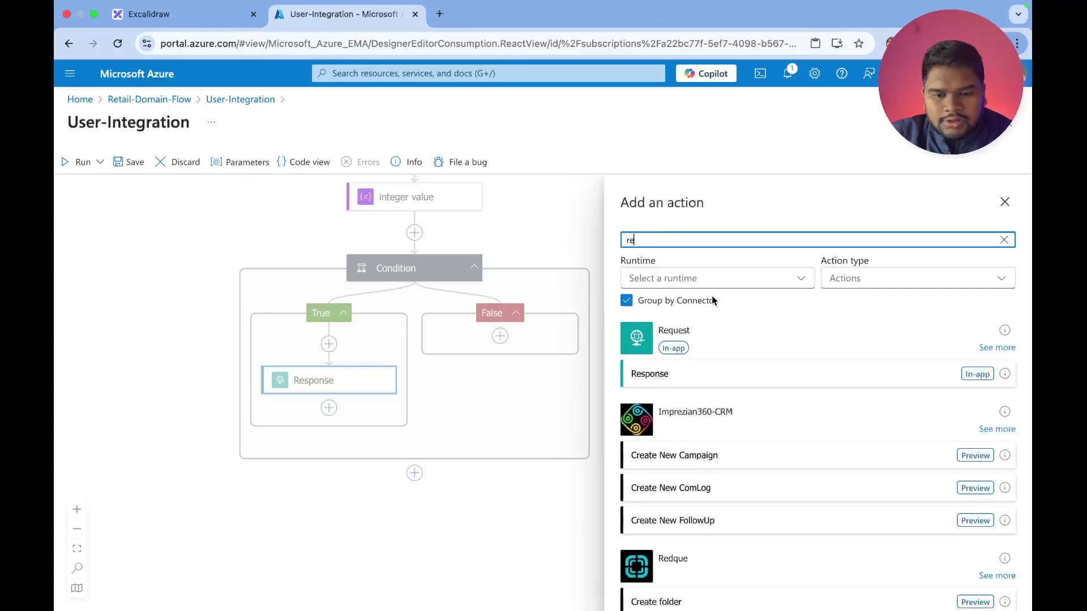
click(658, 374)
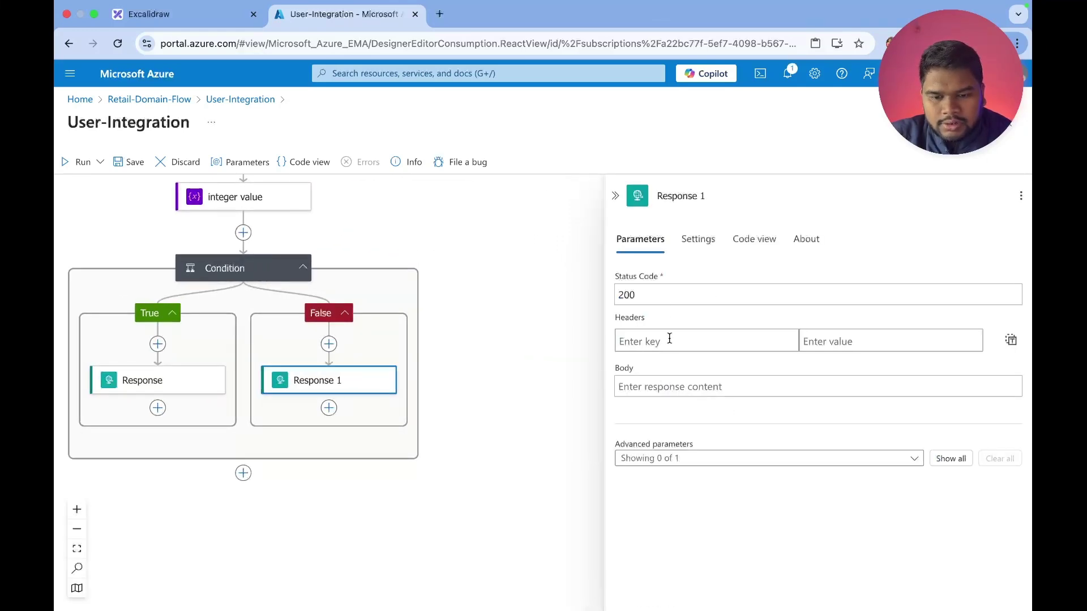
click(661, 389)
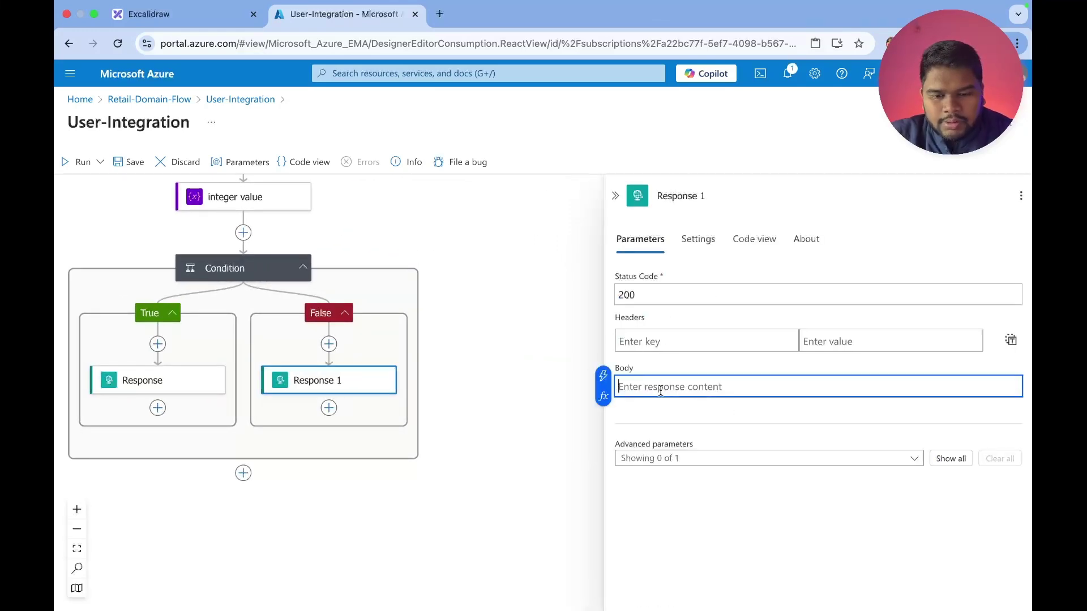
text(This is )
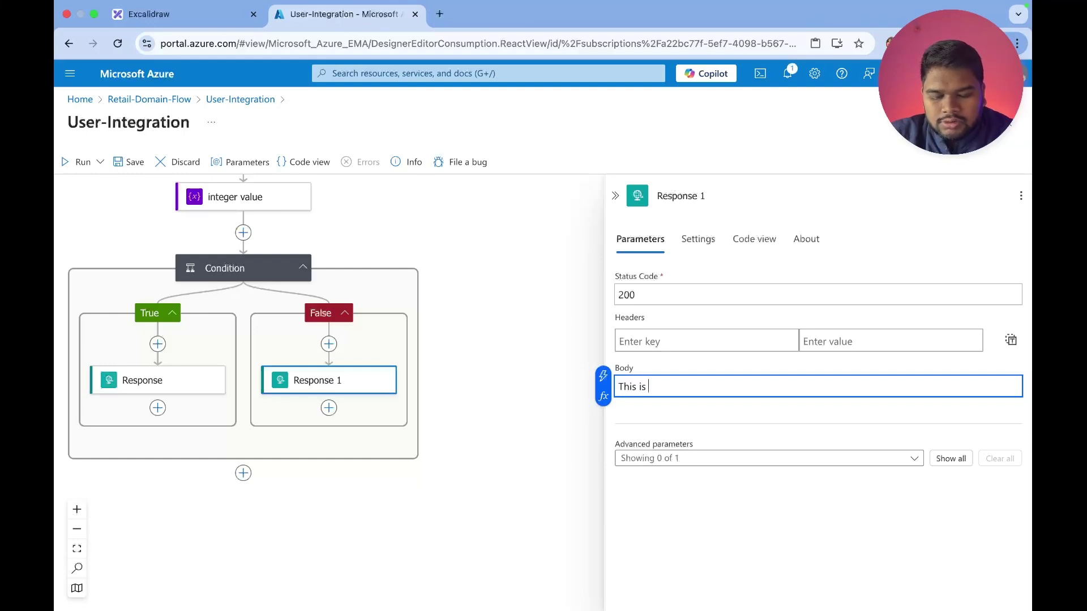
text(not e)
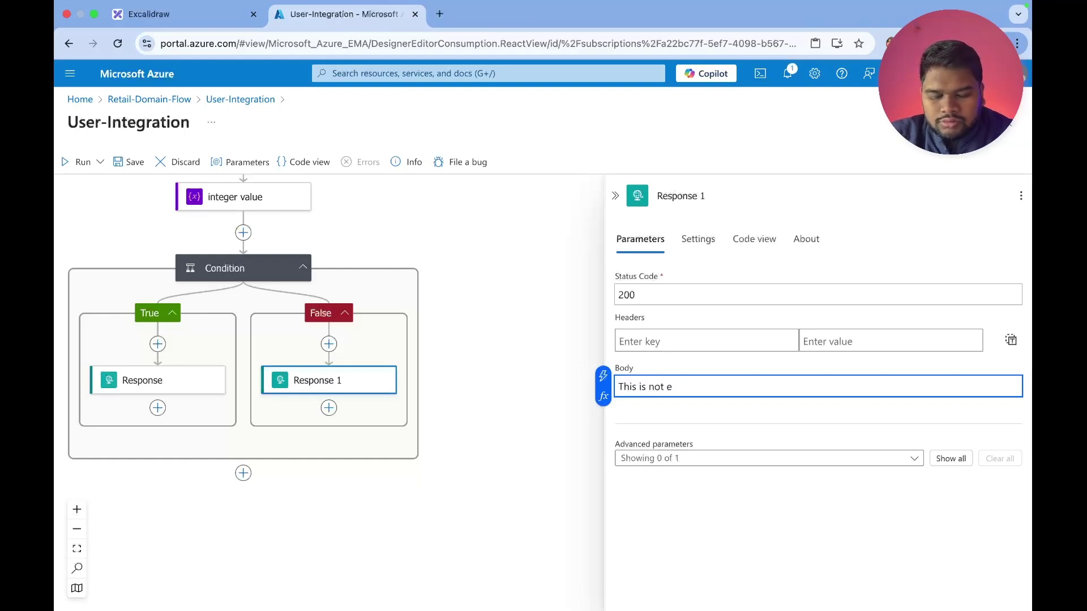
text(quals to)
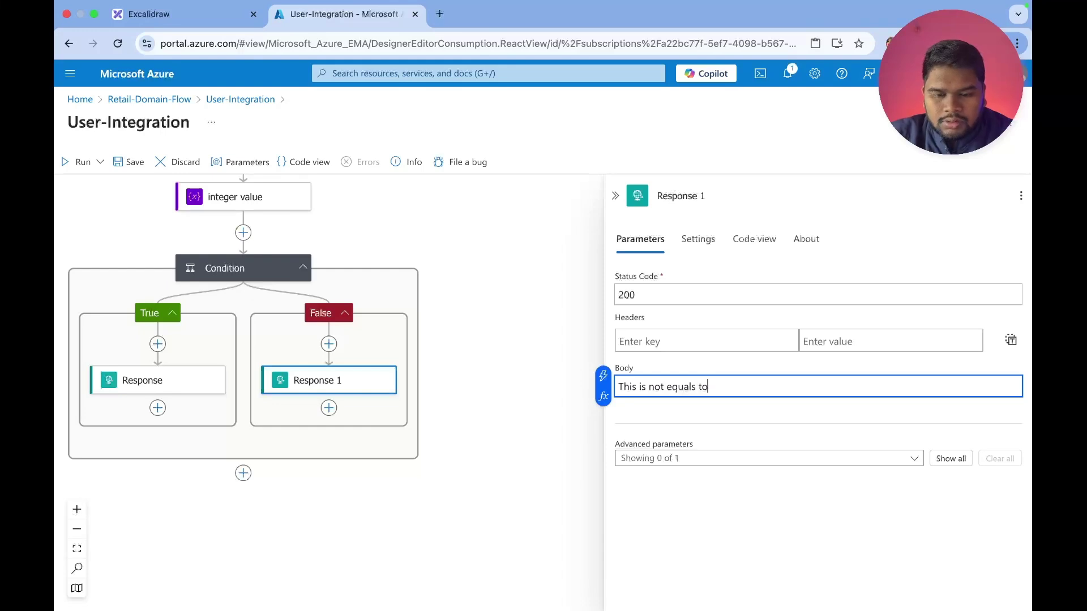
text( 10)
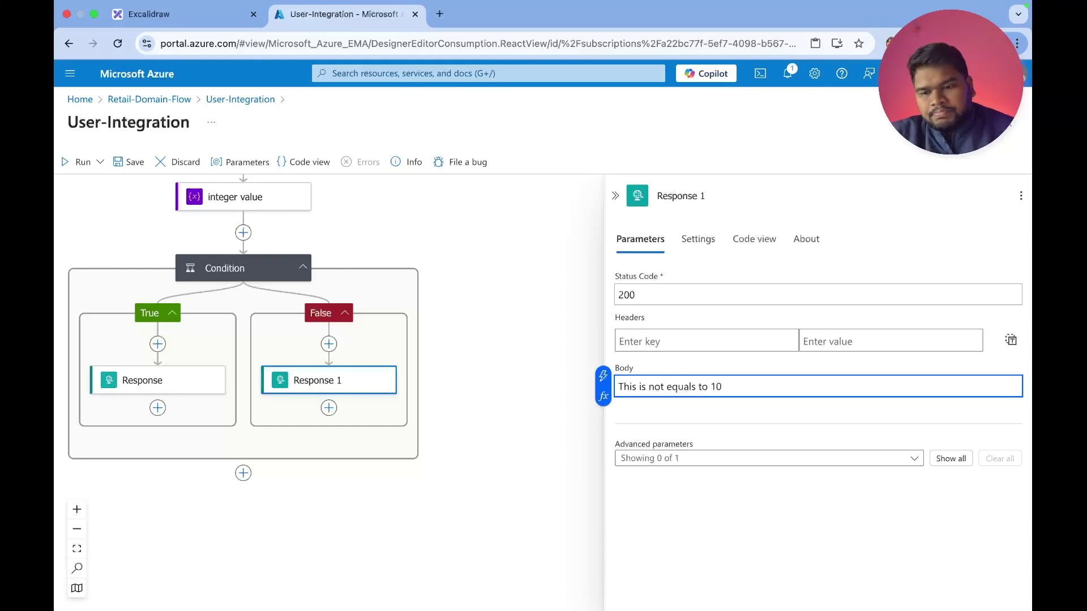
Save the workflow, set the HTTP request trigger's method to GET, and save the workflow again
click(434, 238)
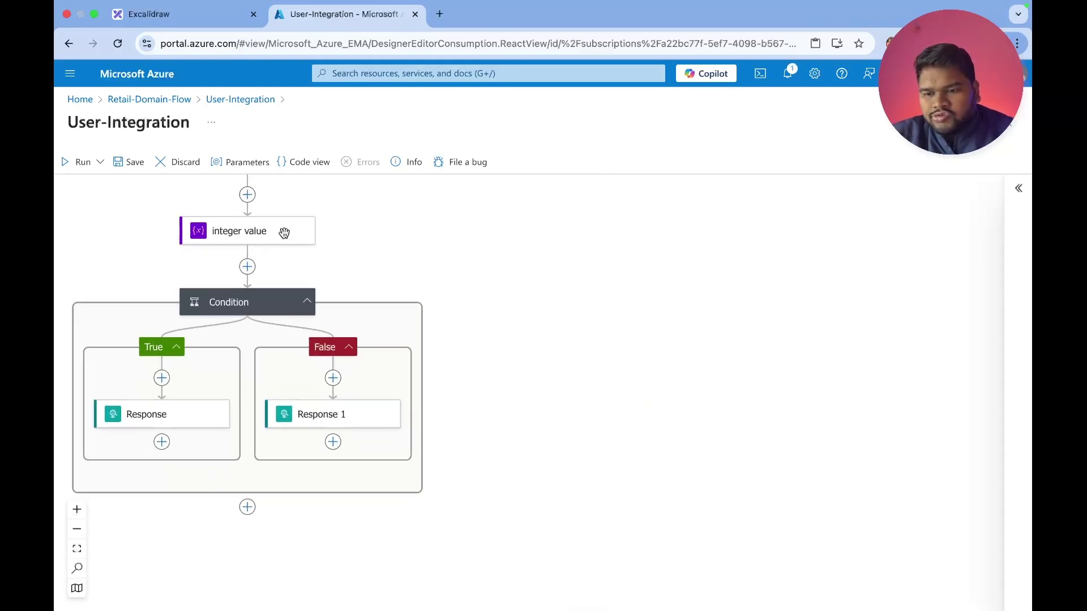
click(126, 168)
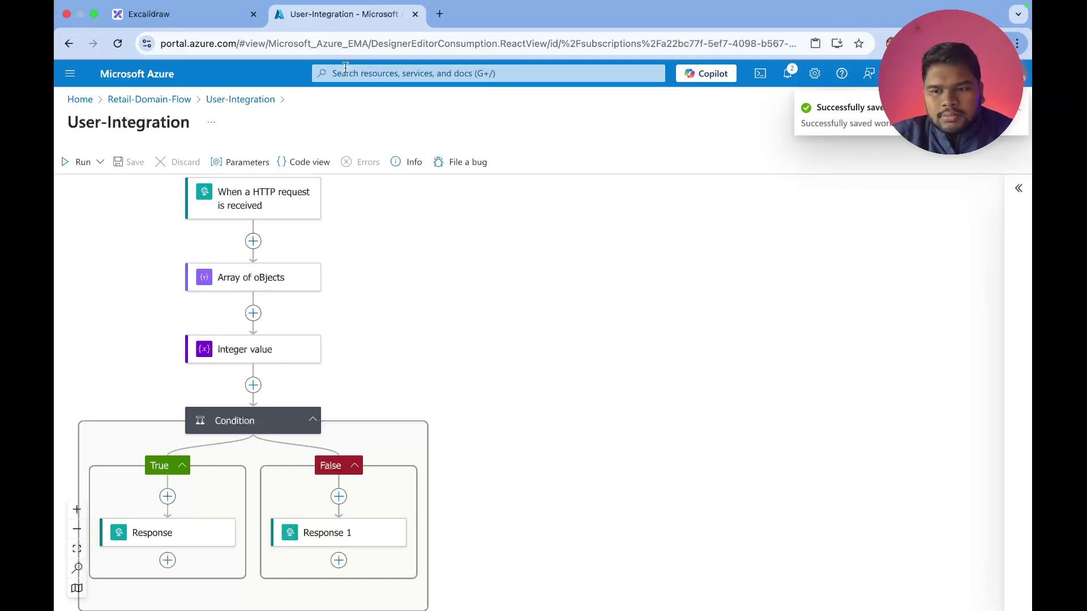
click(273, 208)
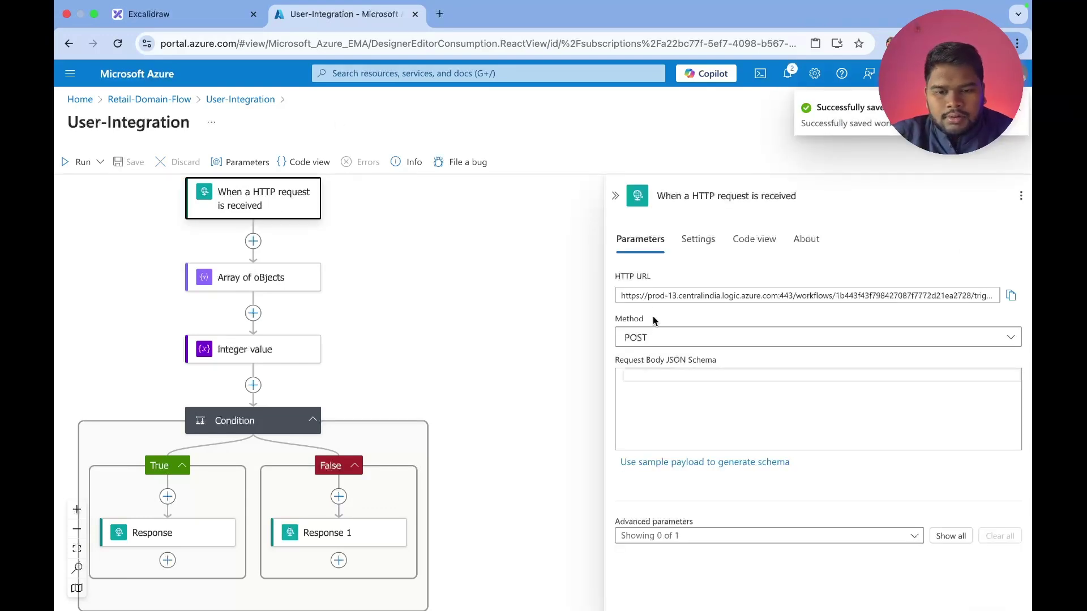
click(648, 338)
click(647, 410)
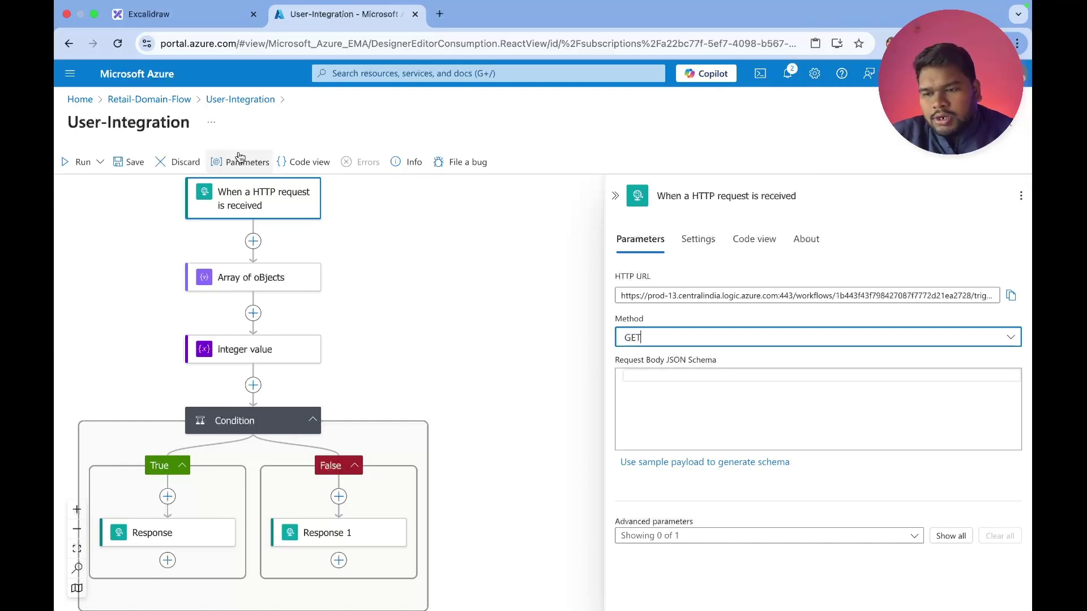
click(131, 162)
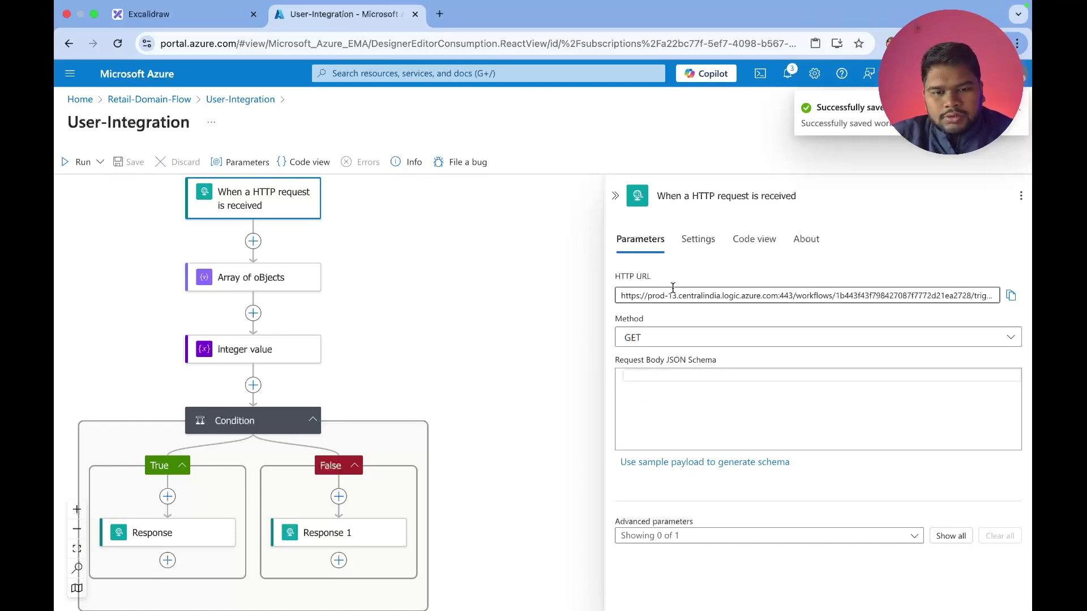
Copy the trigger's HTTP URL and open it in a new browser tab to run the workflow
click(1011, 296)
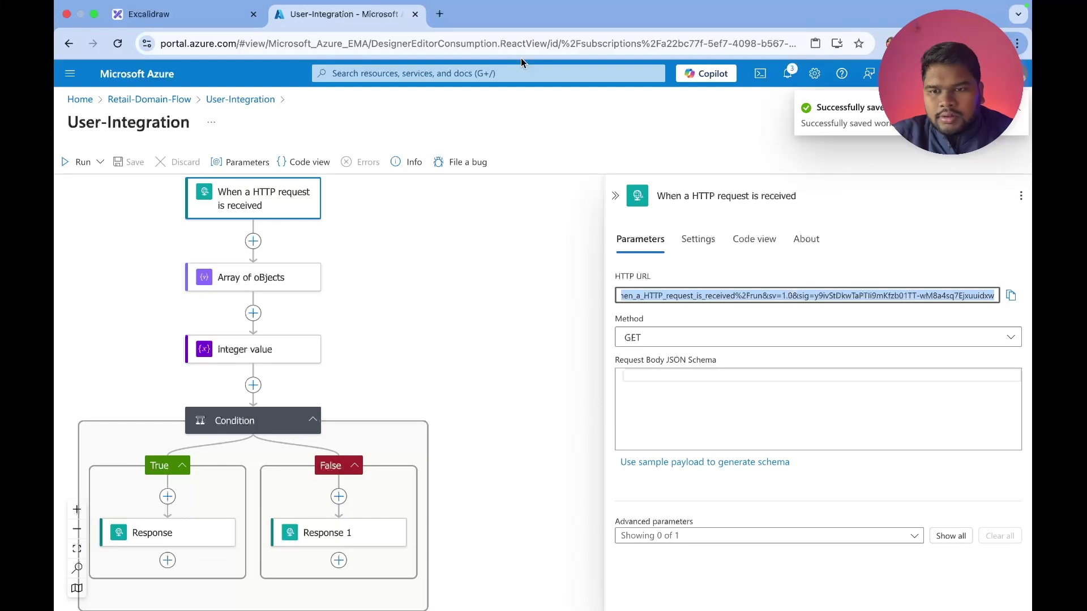
click(439, 14)
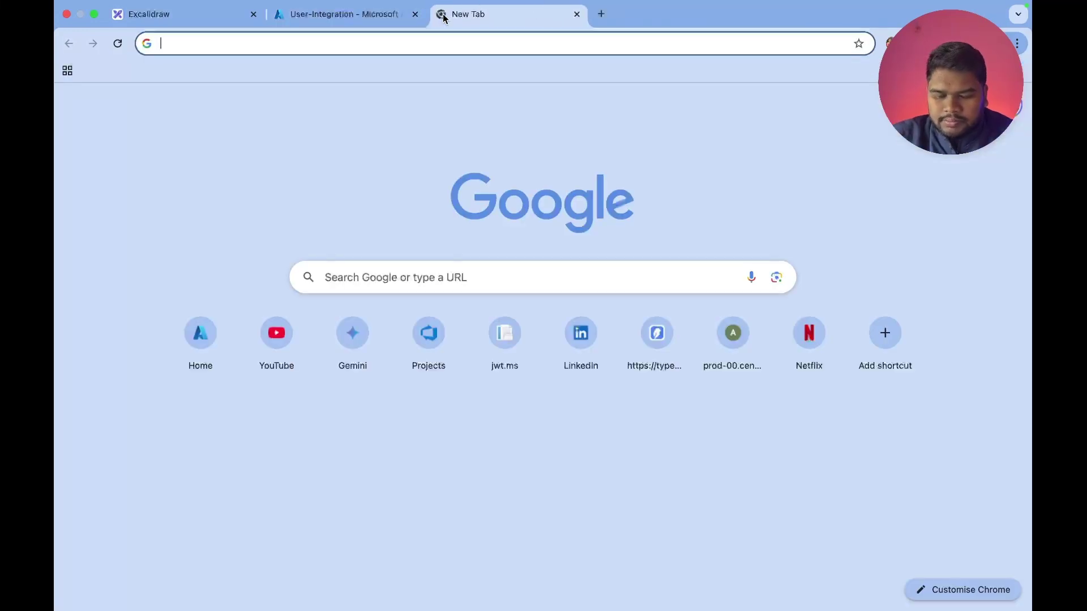
key(super+v)
key(Return)
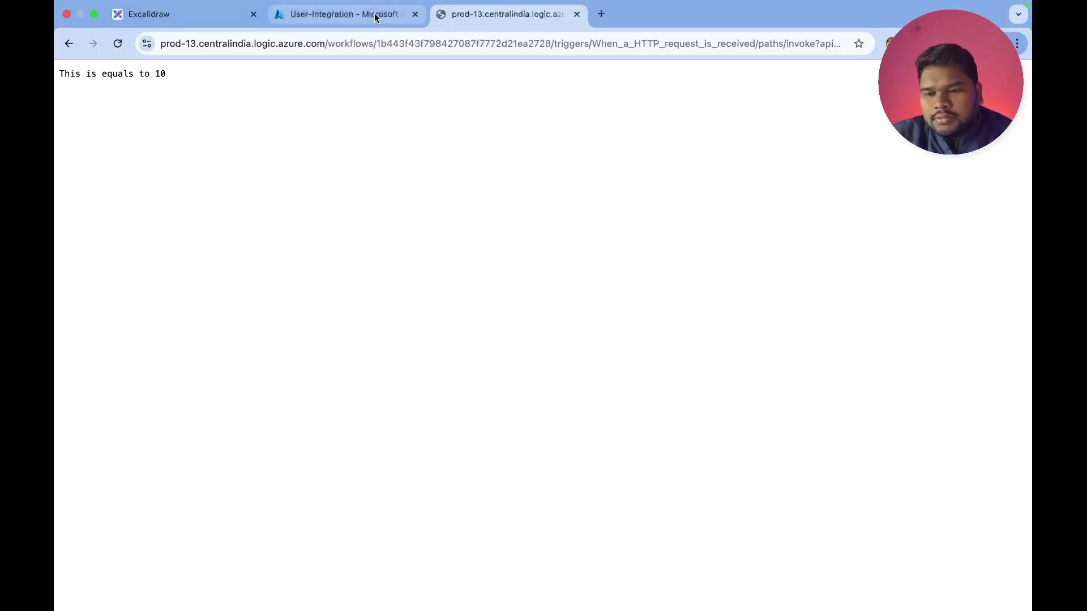
Refresh the User-Integration runs history and examine the latest run's integer value action and True-branch Response
click(343, 11)
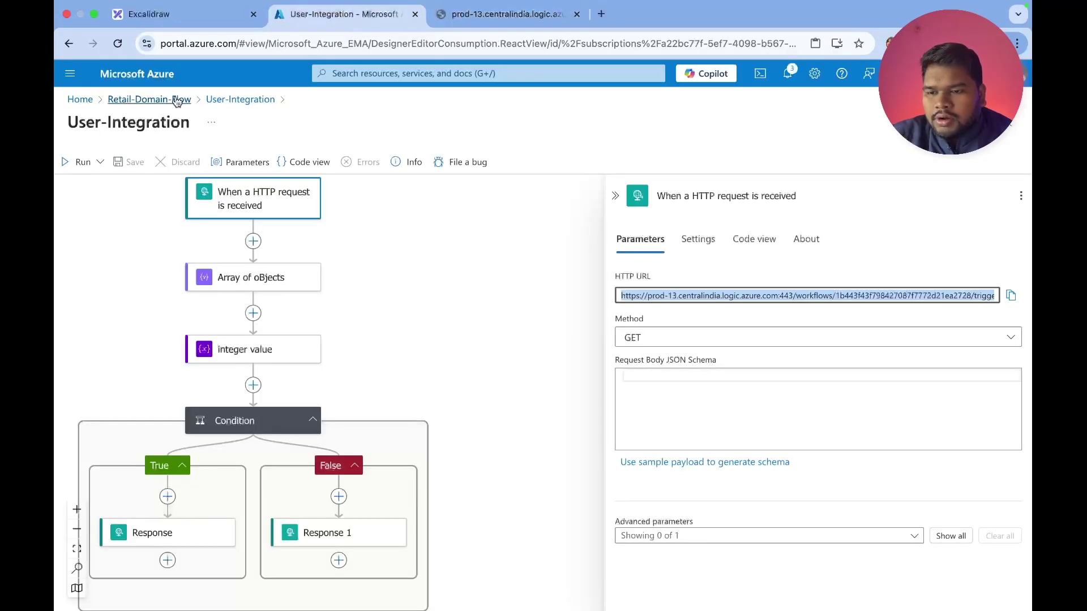
click(228, 101)
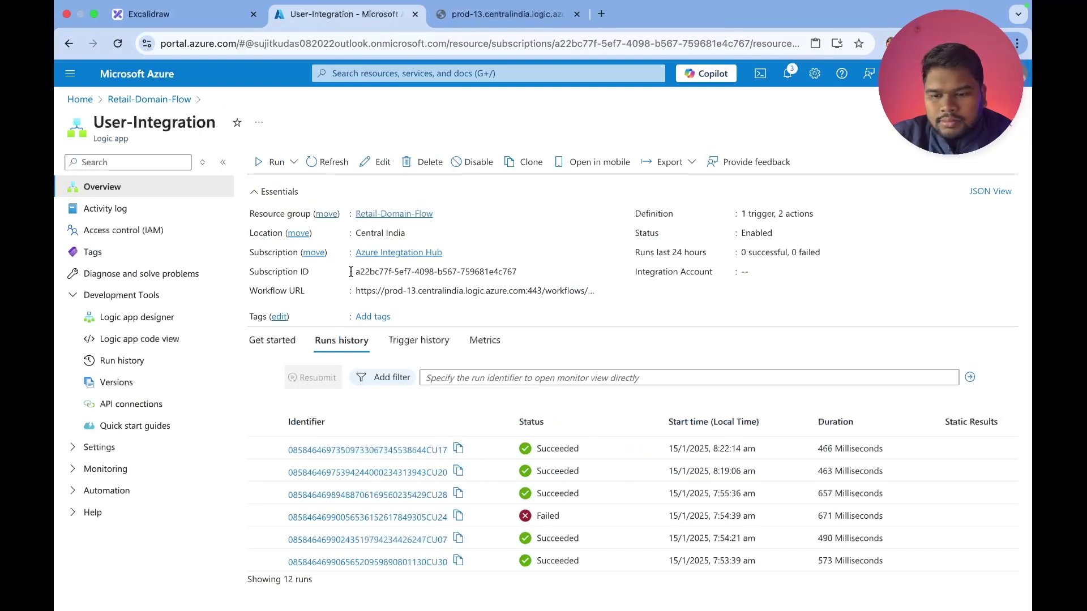
click(336, 161)
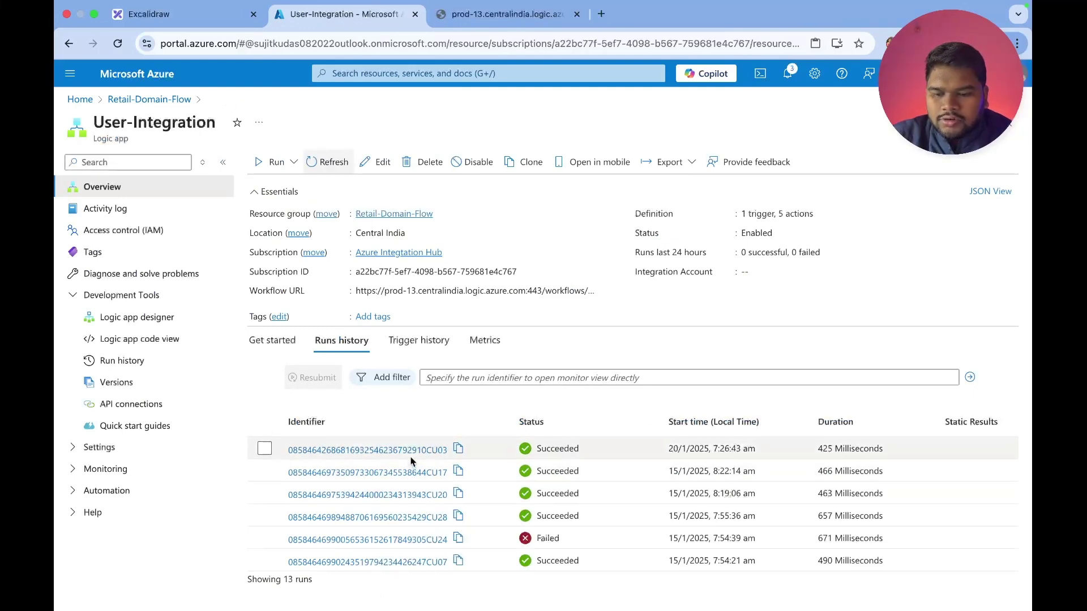
click(410, 456)
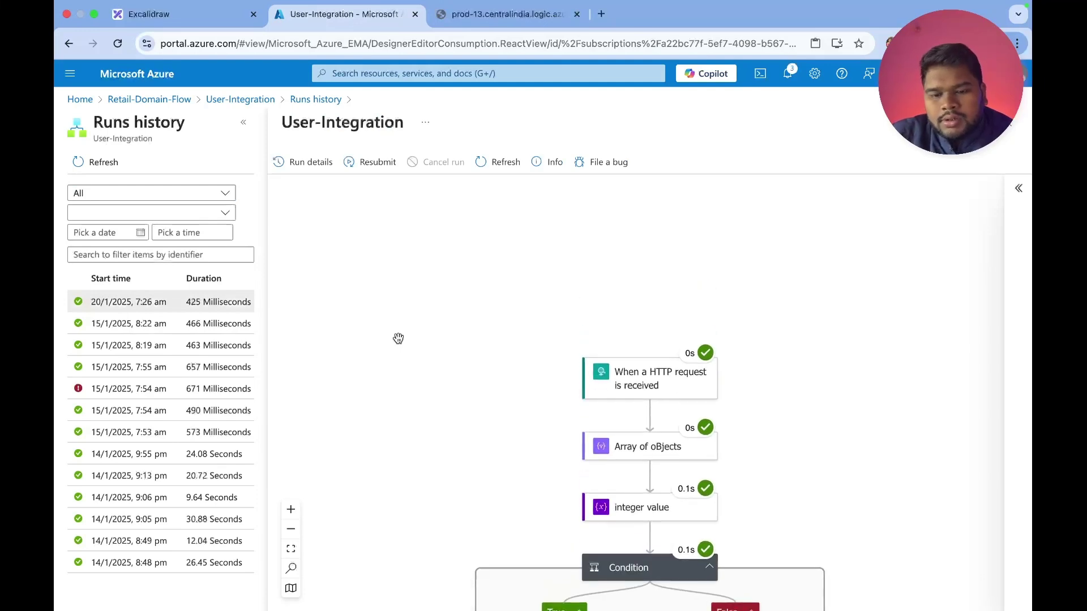
scroll(682, 337, down, 5)
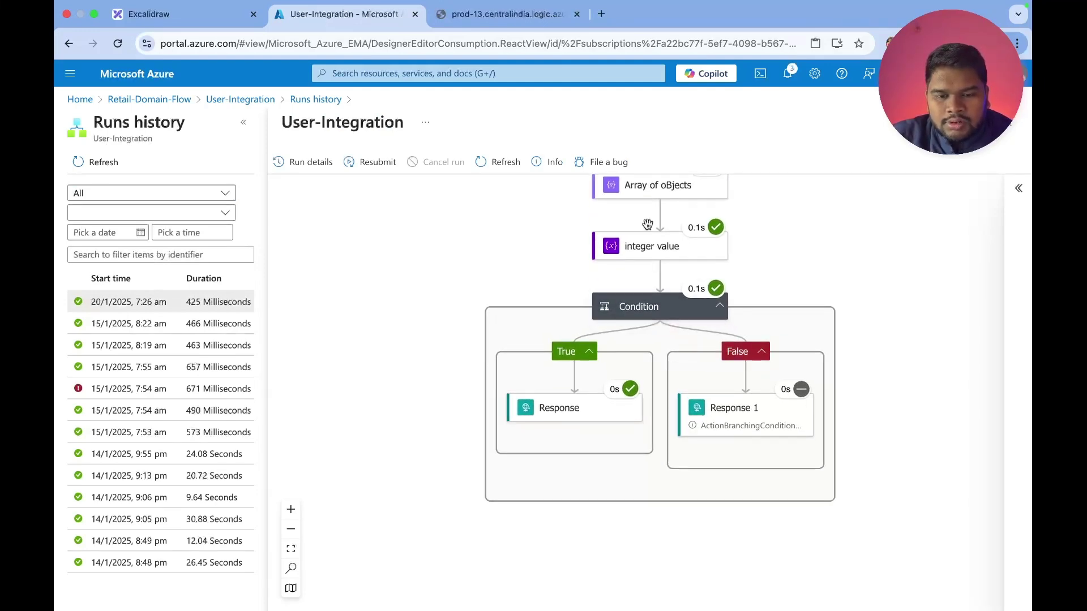
click(651, 247)
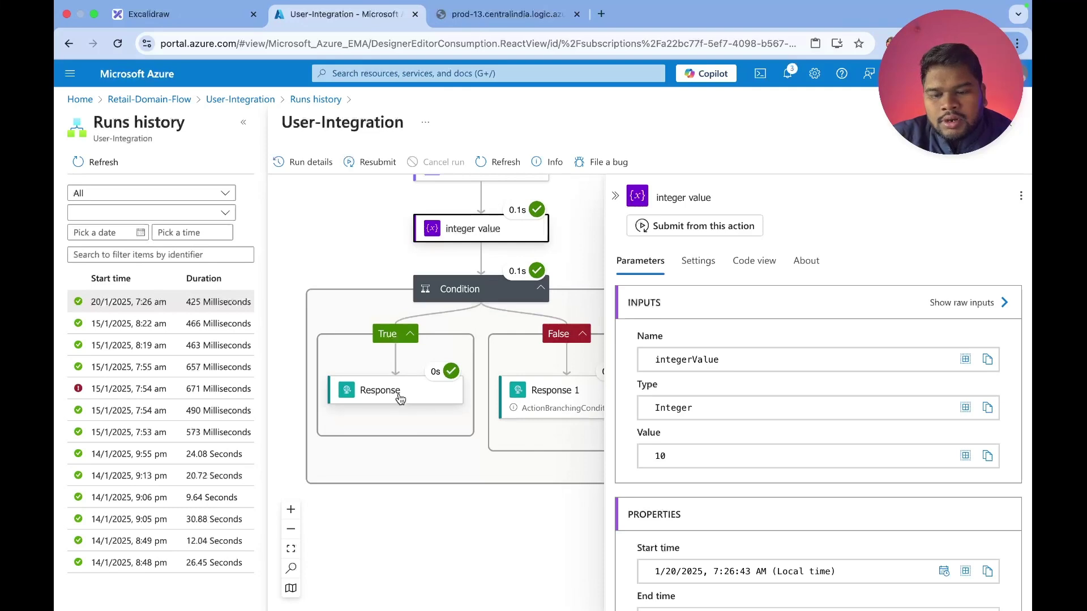
click(460, 395)
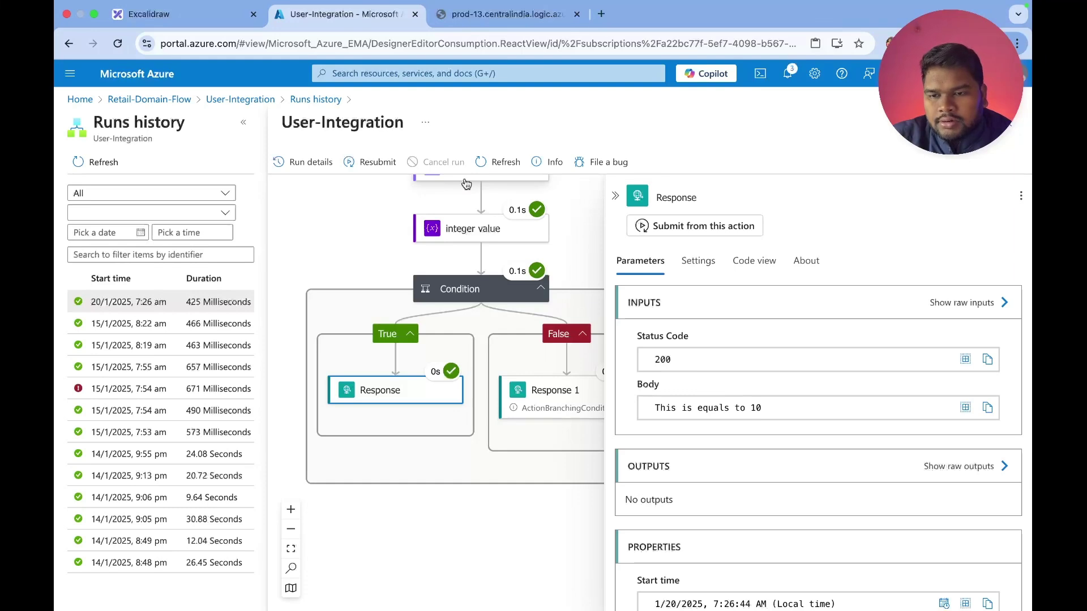
Return to the logic app designer and change the Condition to check that integerValue contains "uj"
click(316, 100)
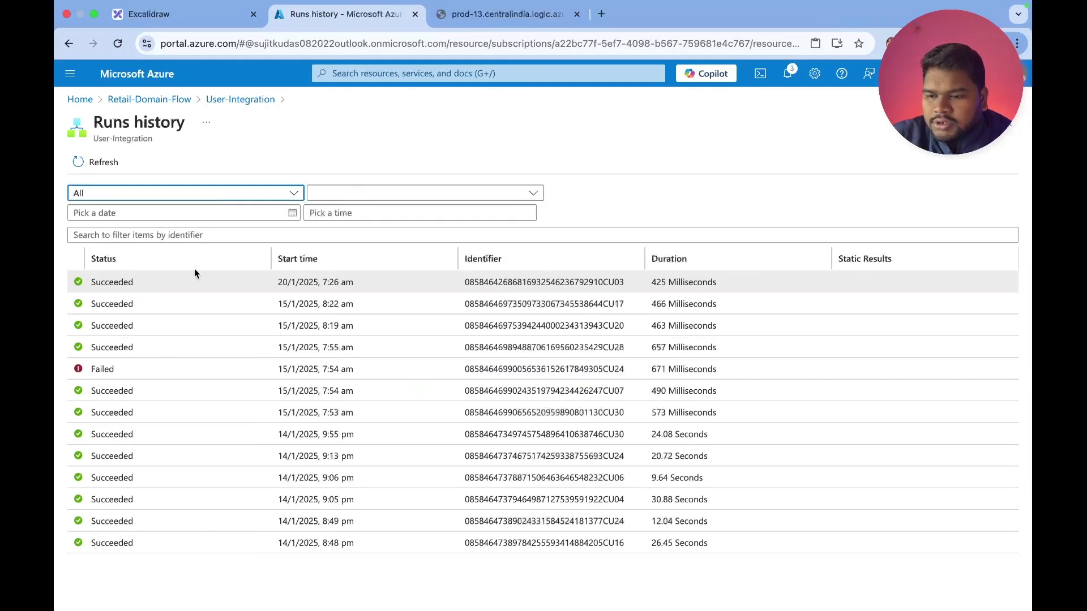
click(218, 101)
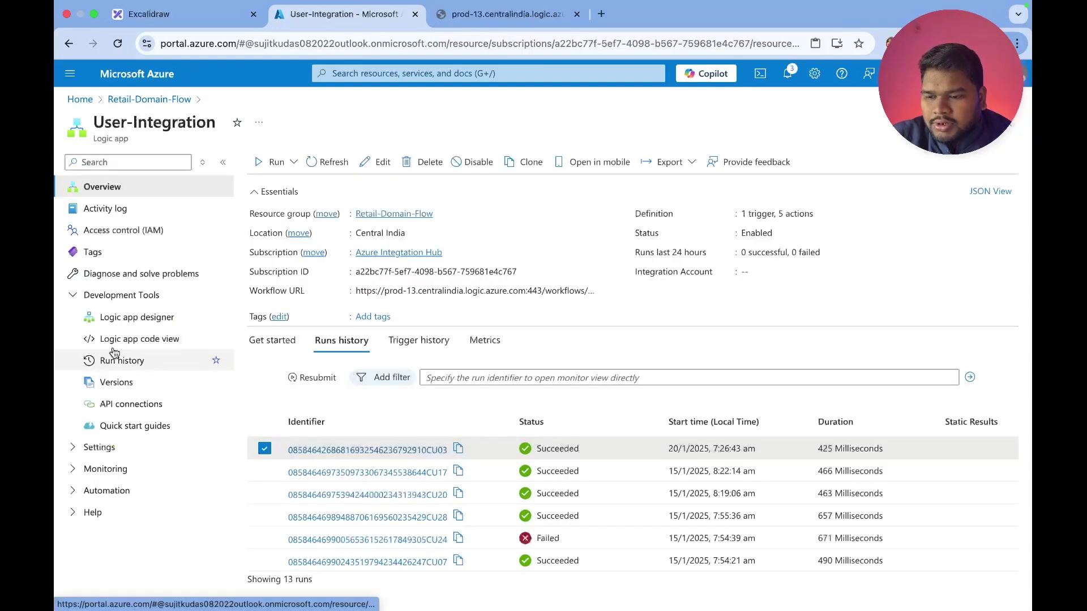
click(119, 320)
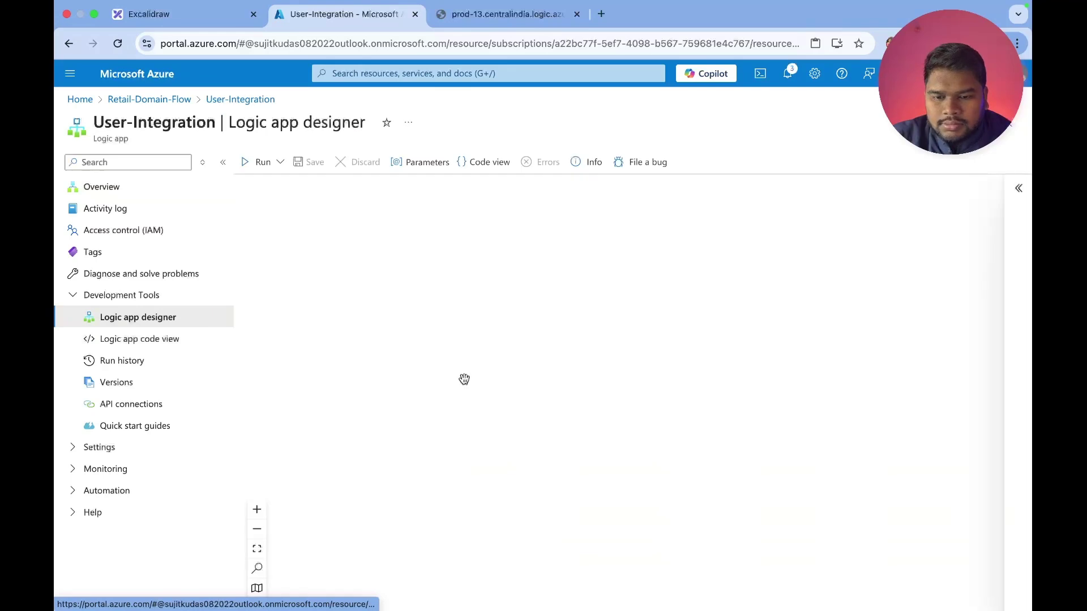
scroll(666, 490, down, 2)
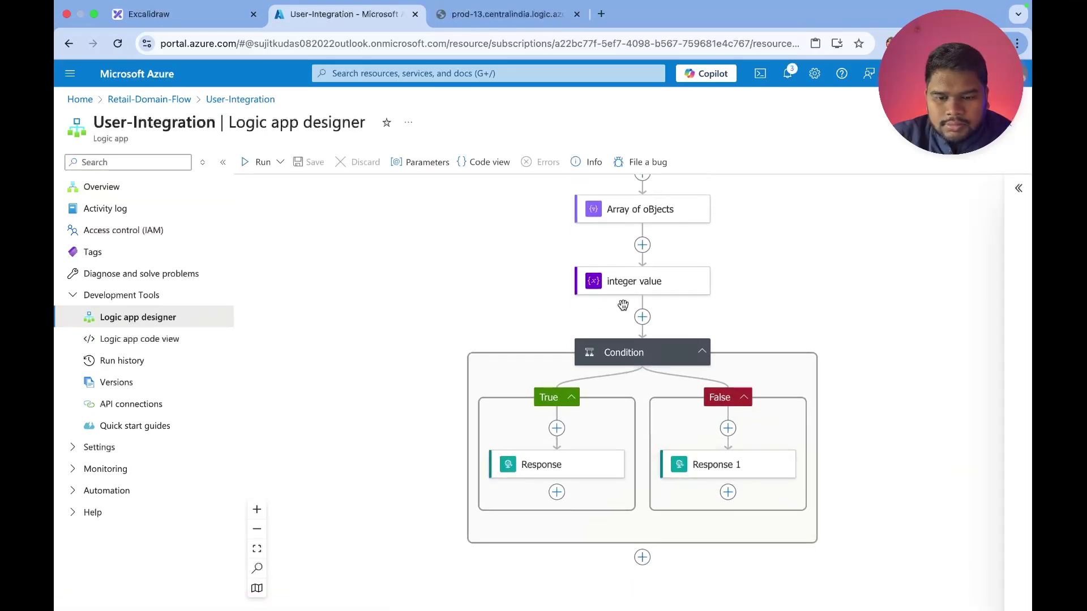
click(635, 354)
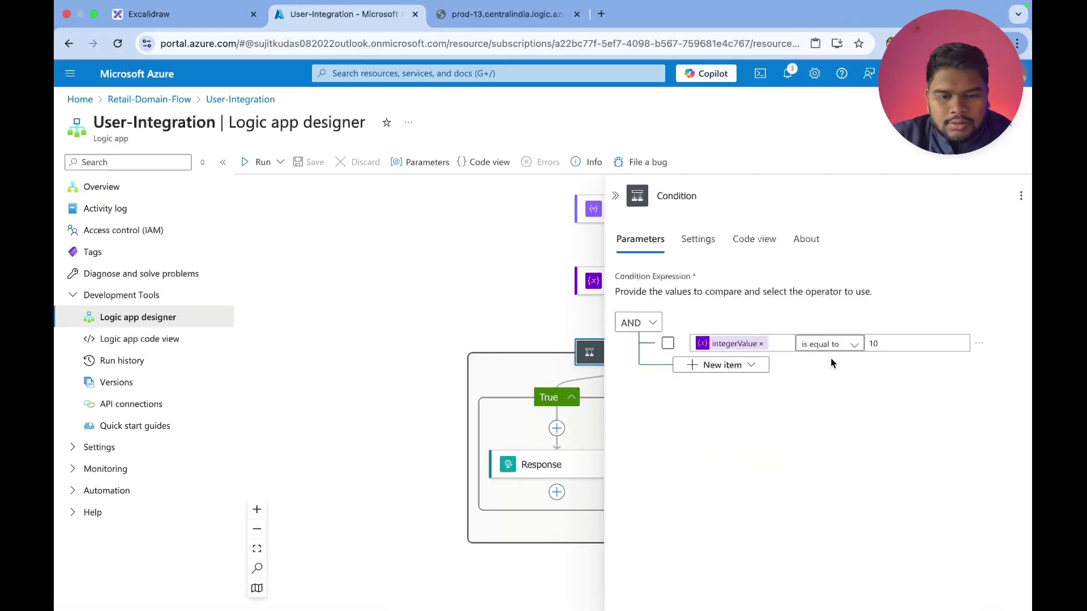
click(828, 343)
click(900, 327)
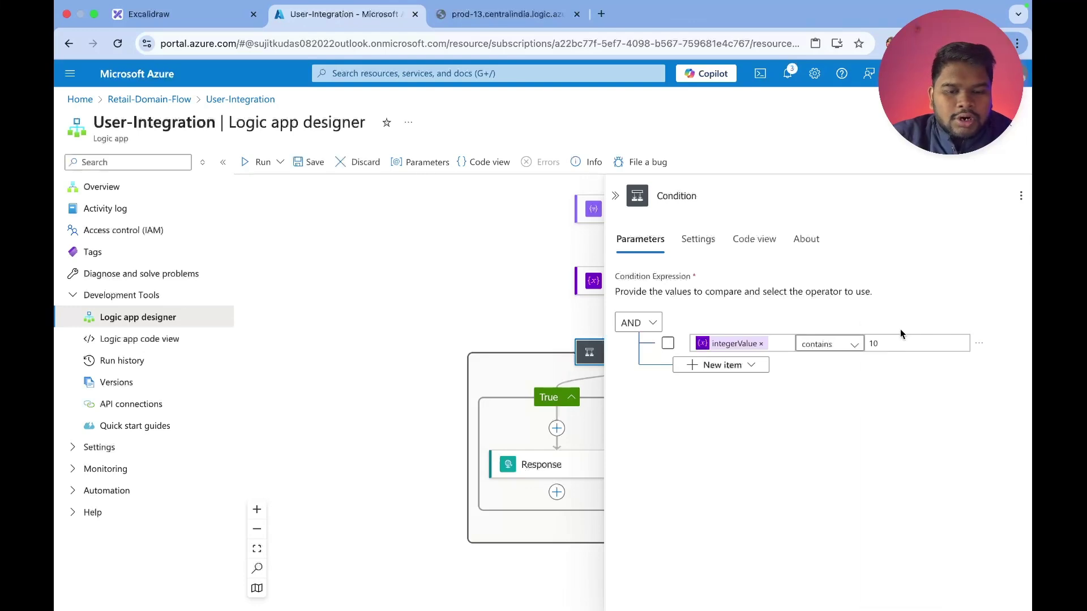
click(888, 343)
key(BackSpace)
key(BackSpace)
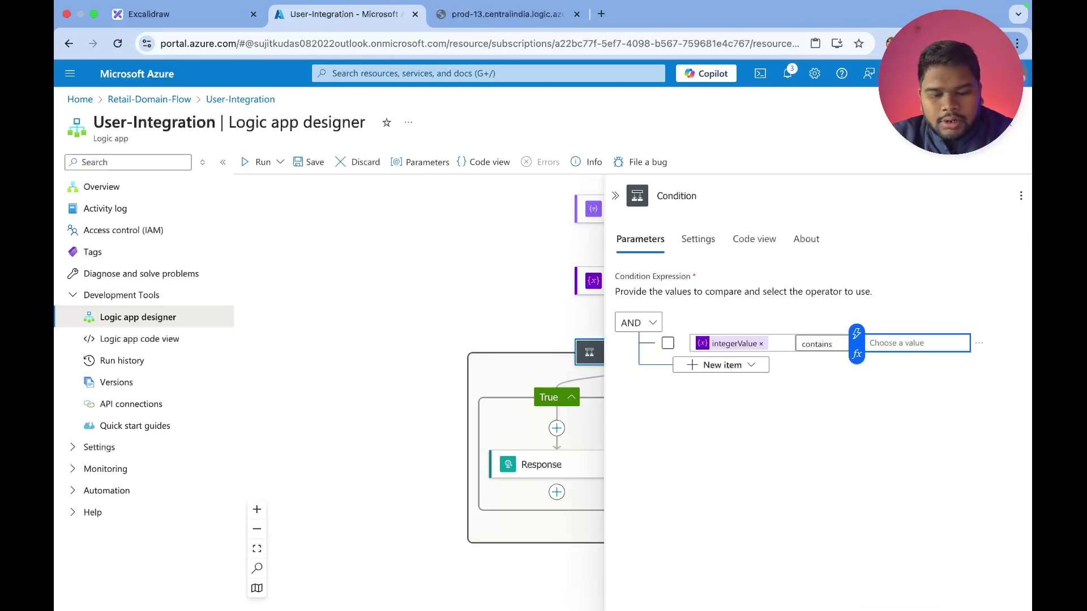
text(uj)
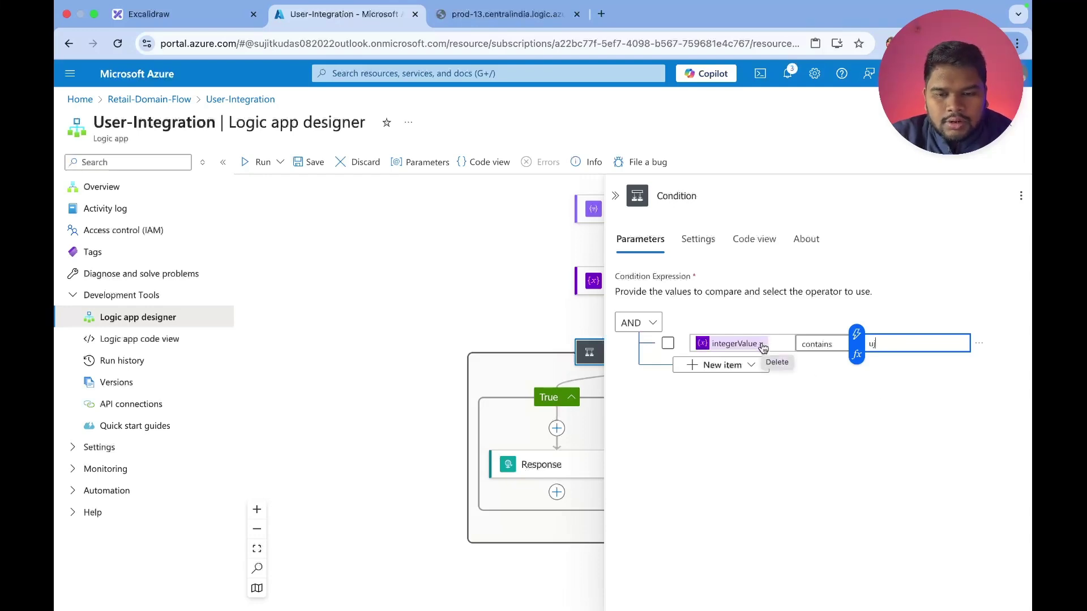
click(617, 197)
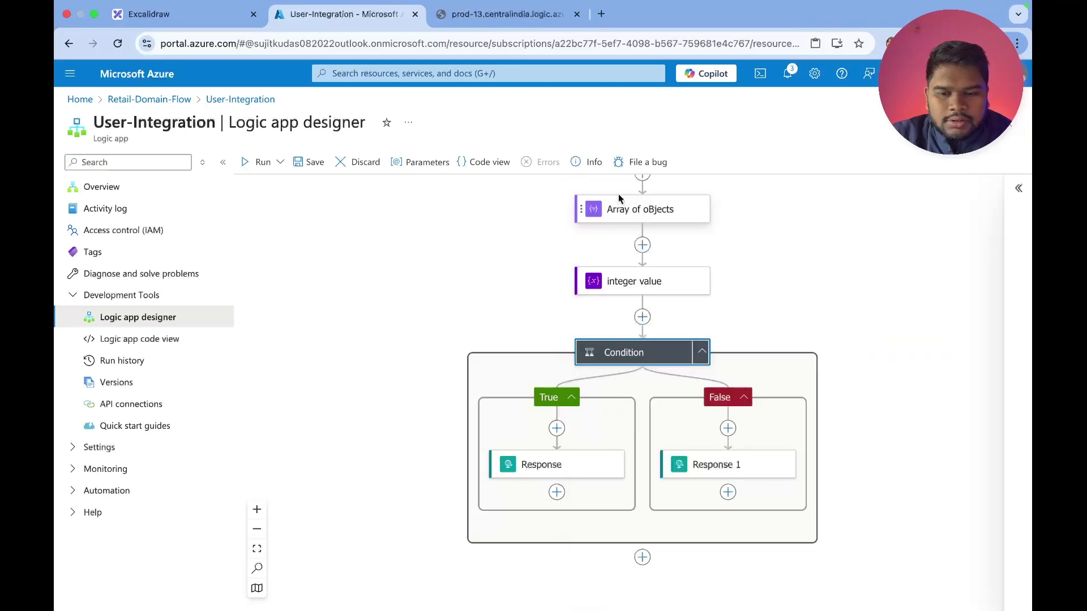
Set the integerValue variable's type to String and its value to the person's first name, and save the workflow
click(626, 293)
click(652, 343)
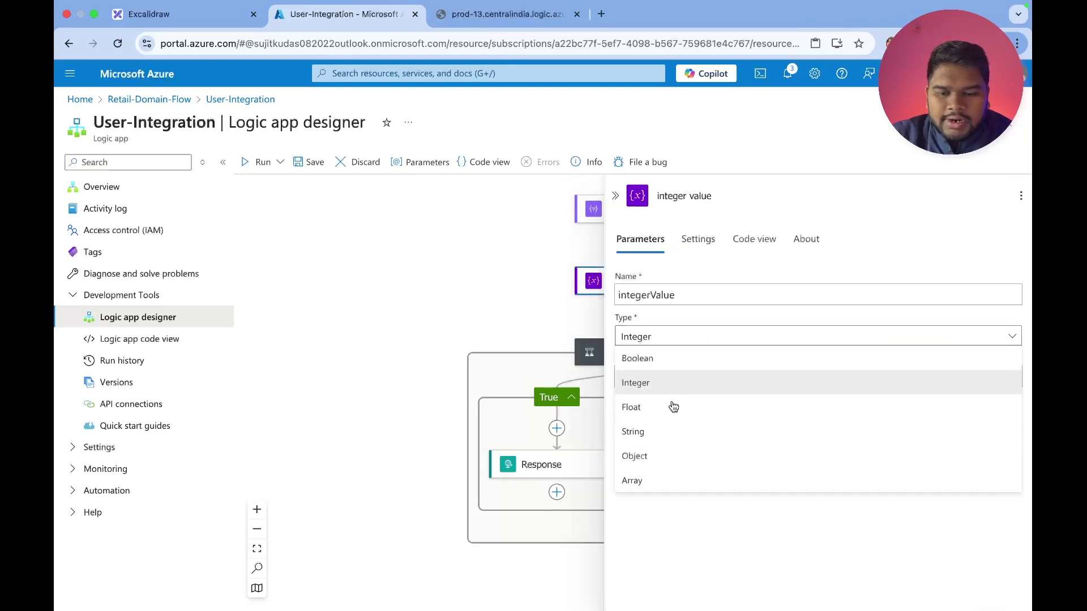
click(655, 444)
click(655, 380)
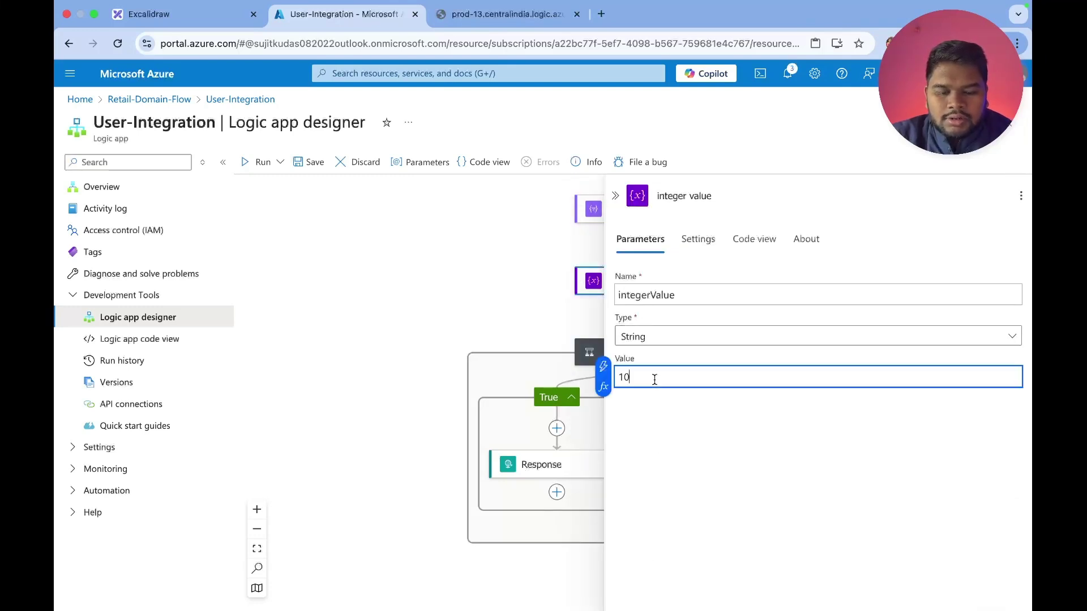
key(BackSpace)
key(BackSpace)
text(Sujit)
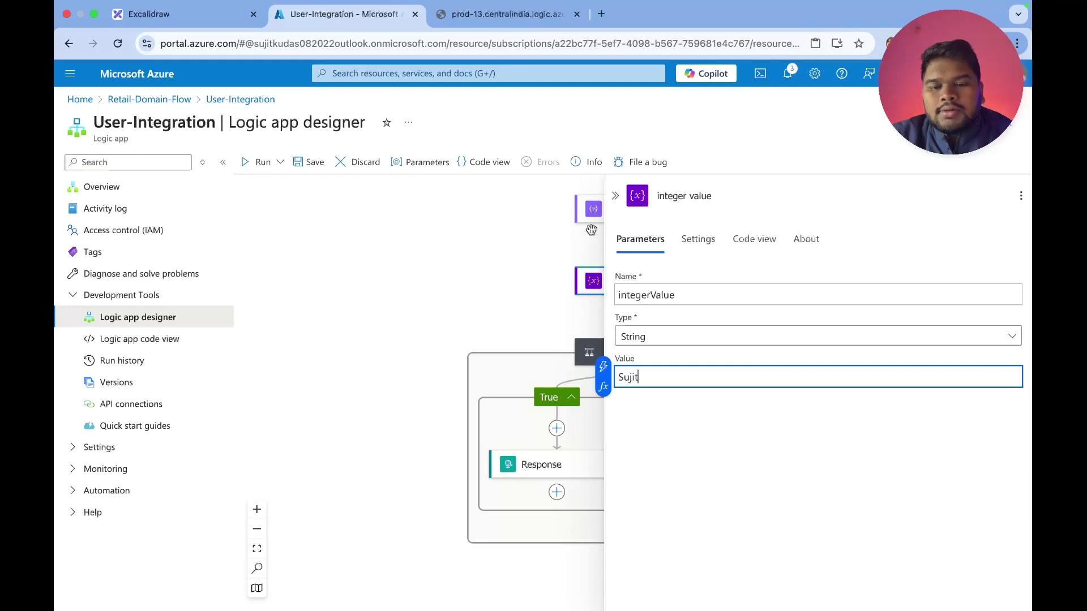
click(487, 226)
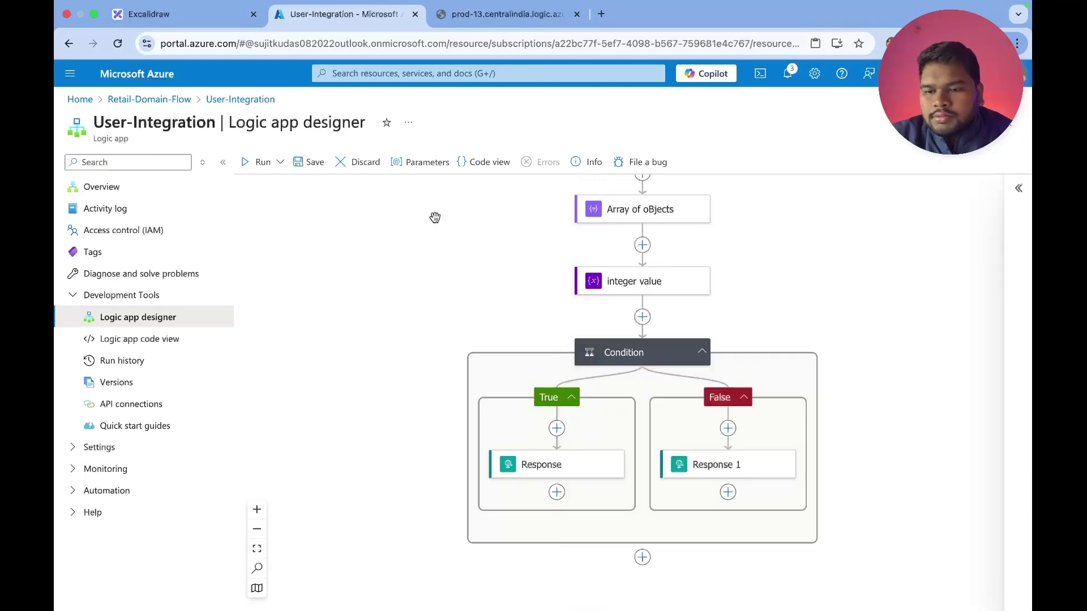
click(309, 164)
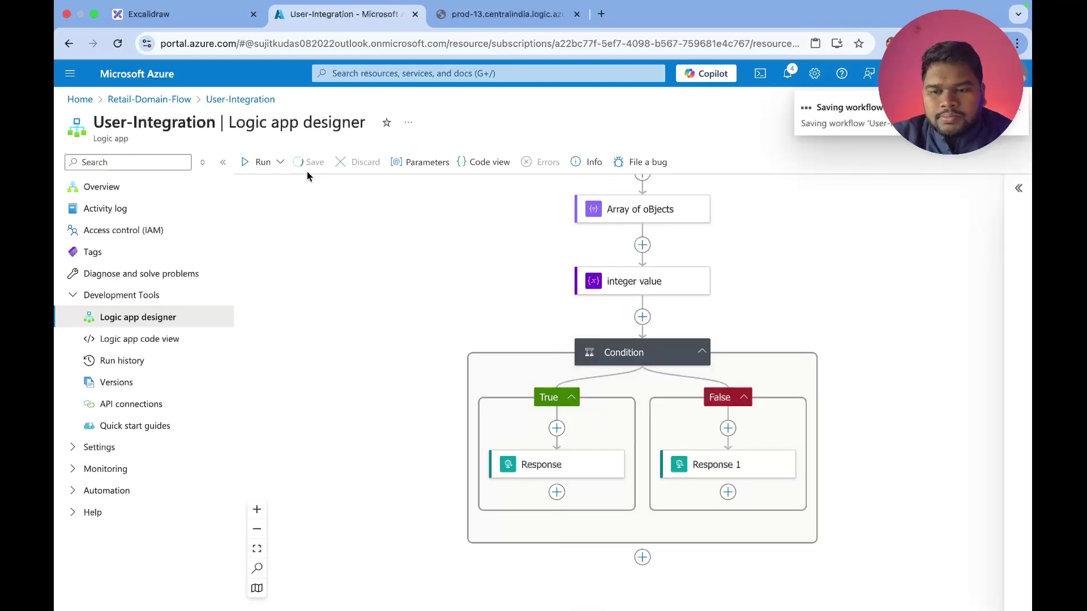
Run the saved workflow again by reloading the trigger URL in its browser tab
click(498, 22)
click(526, 44)
key(Return)
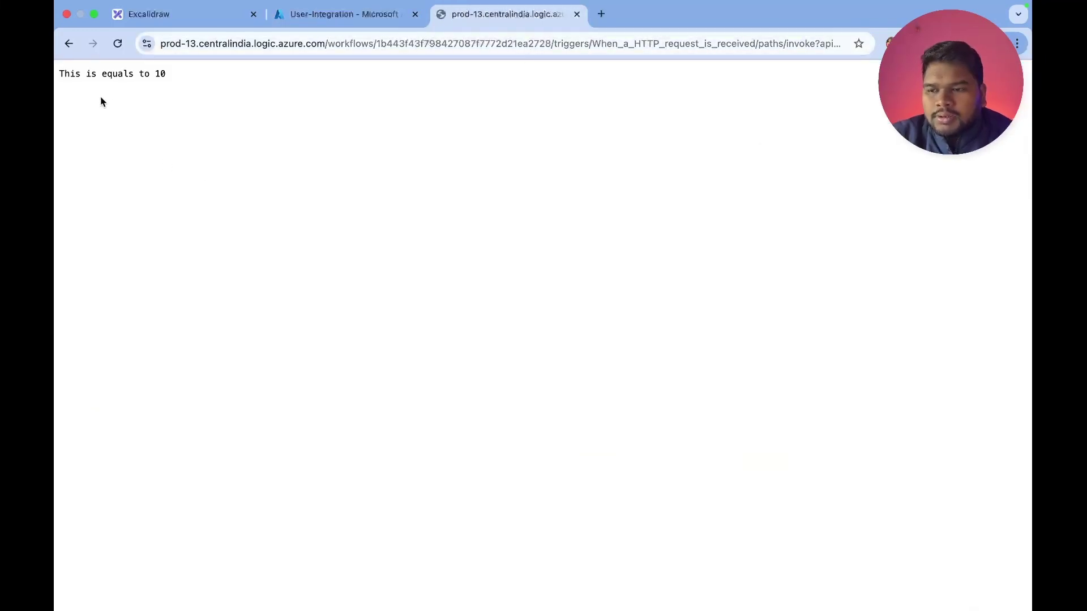
Back in the designer, replace the True branch Response body with "Substring is available inside"
click(395, 17)
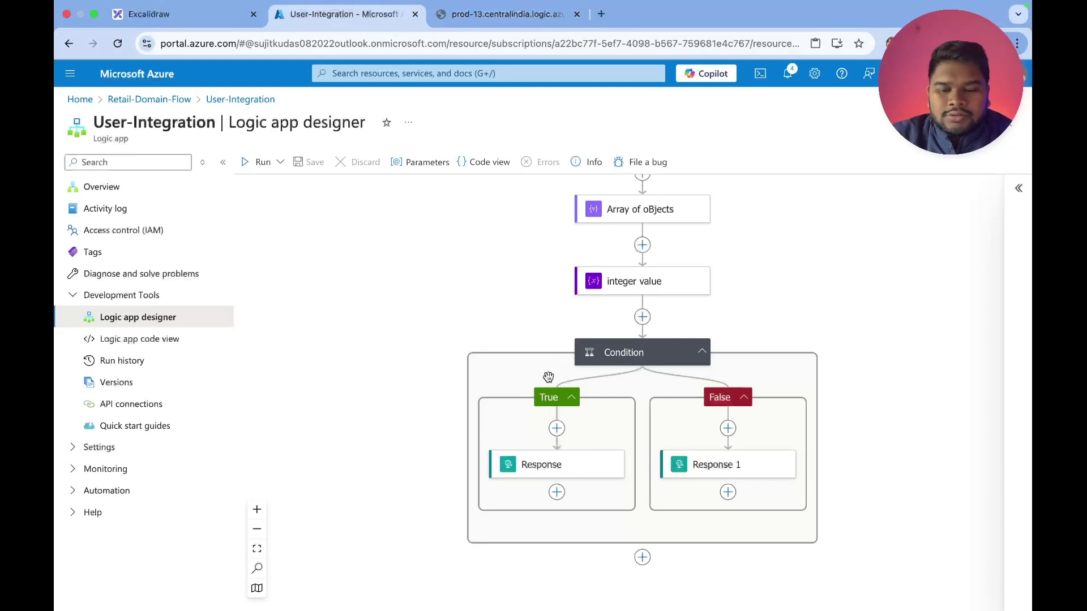
click(562, 463)
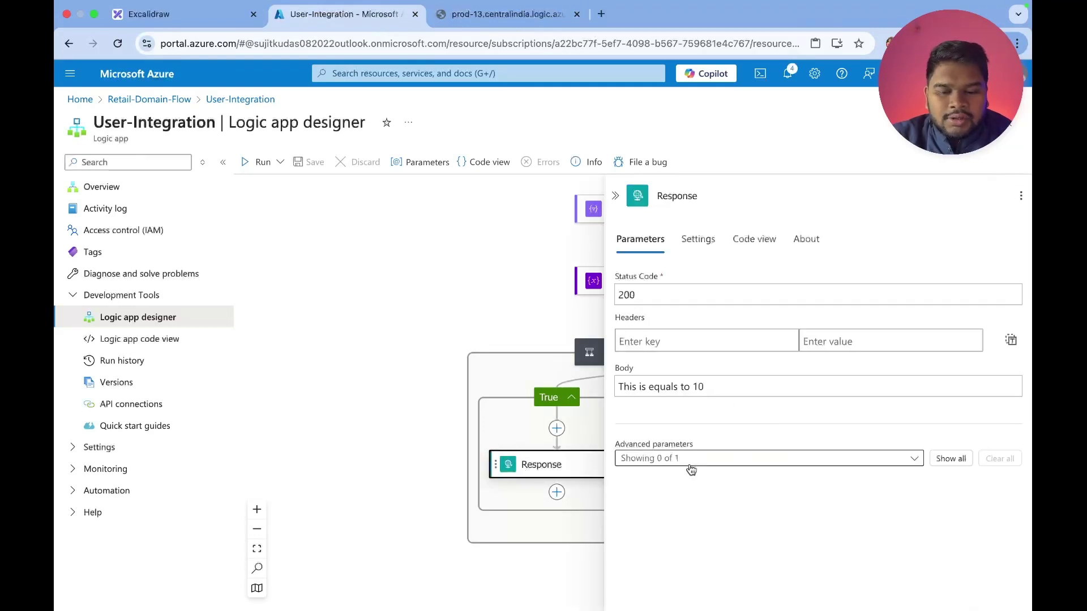
triple_click(694, 391)
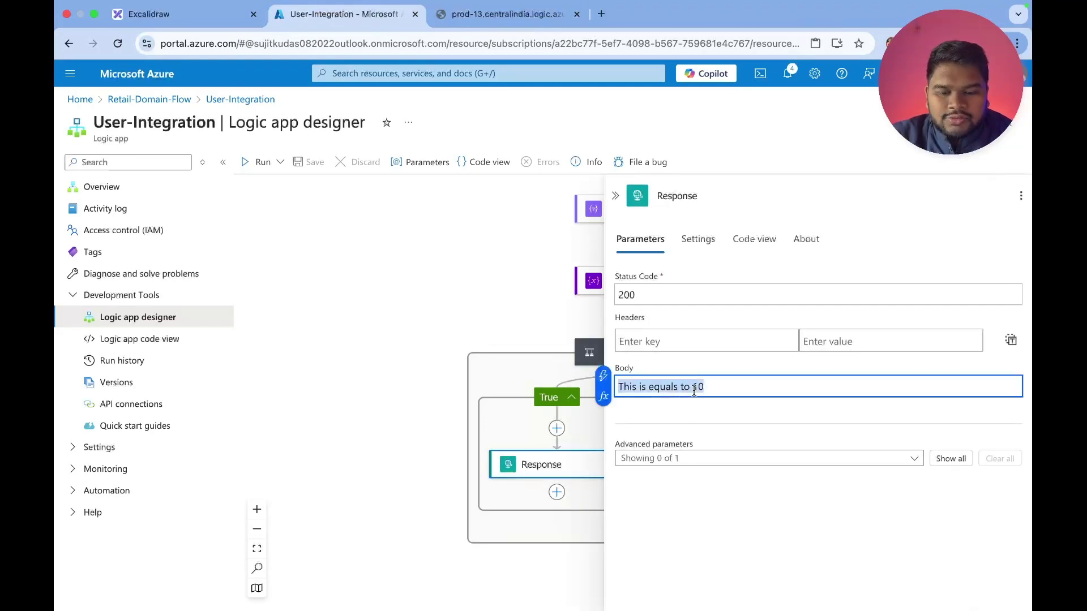
key(BackSpace)
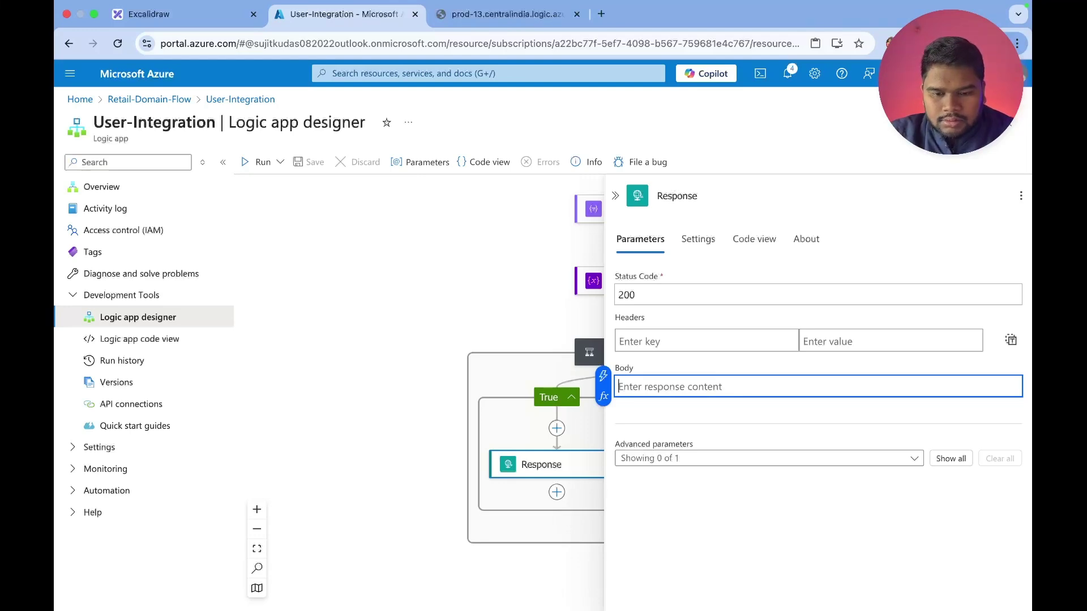
text(u)
key(BackSpace)
text(Substring is available inside)
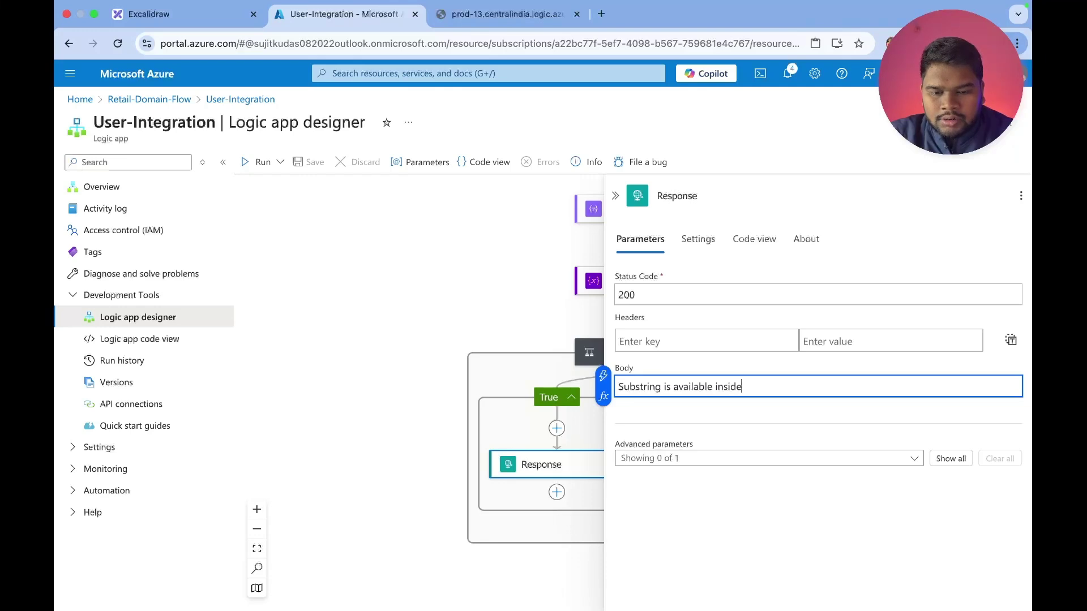
Complete the True branch Response body as "Substring is available inside large string" and copy the whole text
text(large string)
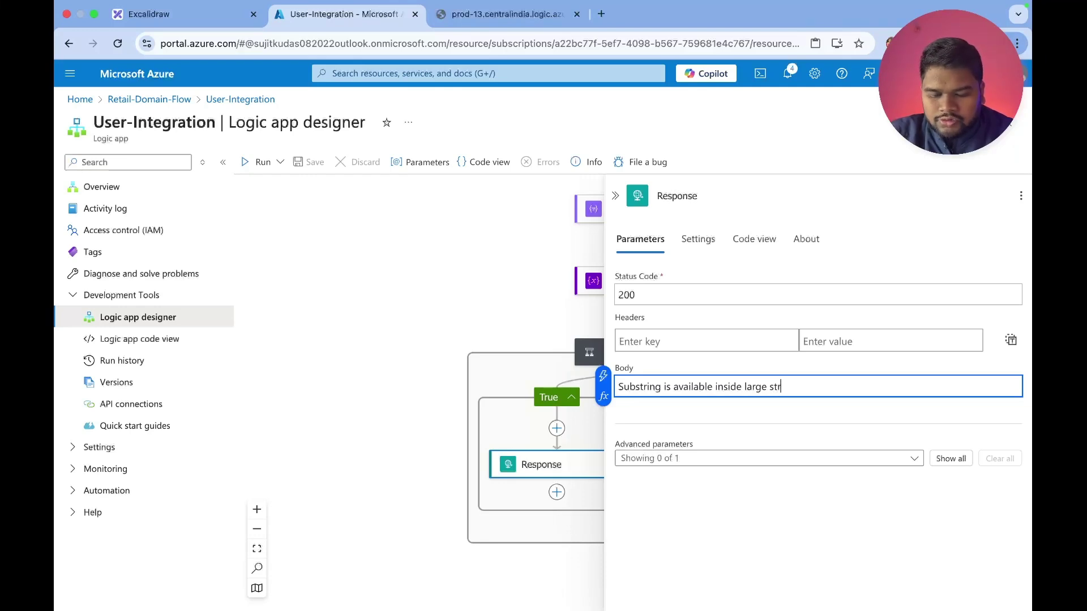
triple_click(686, 389)
key(ctrl+c)
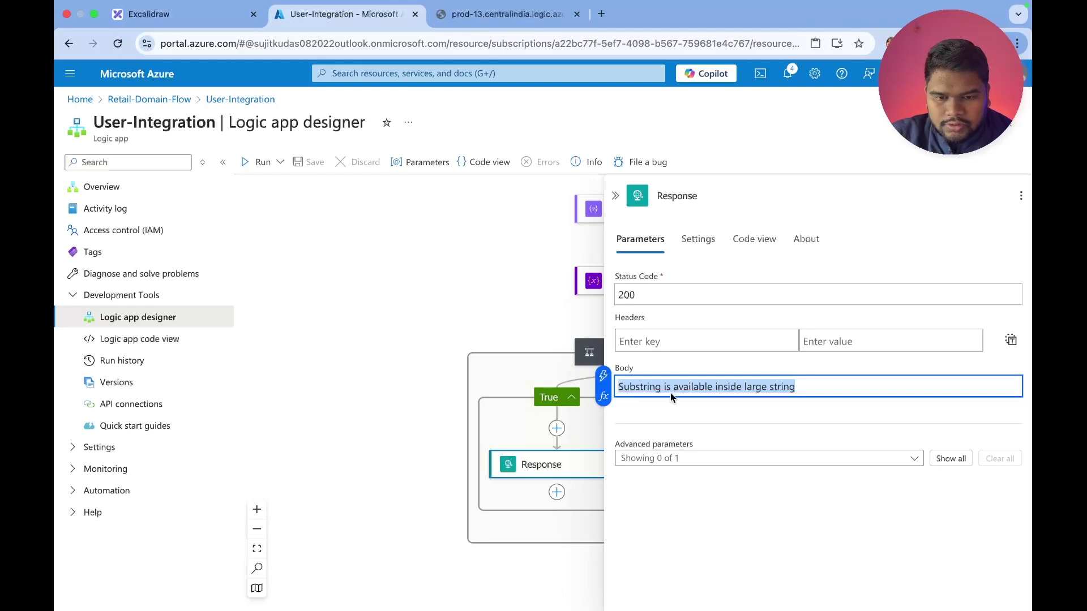
click(616, 199)
Replace the False branch Response 1 body with "Substring is not available inside large string" and save the workflow
click(693, 461)
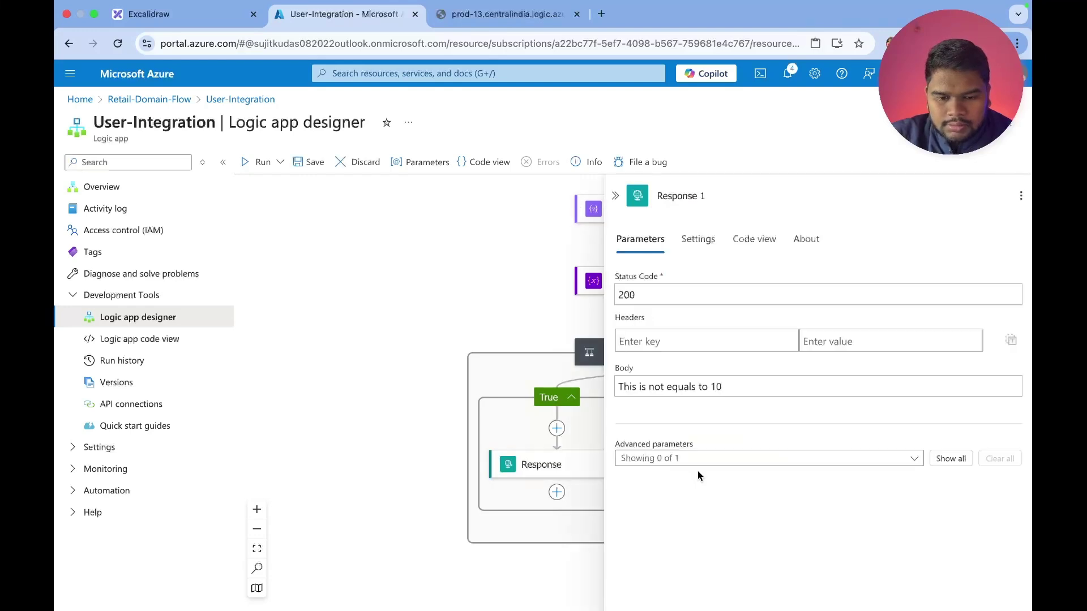
triple_click(694, 383)
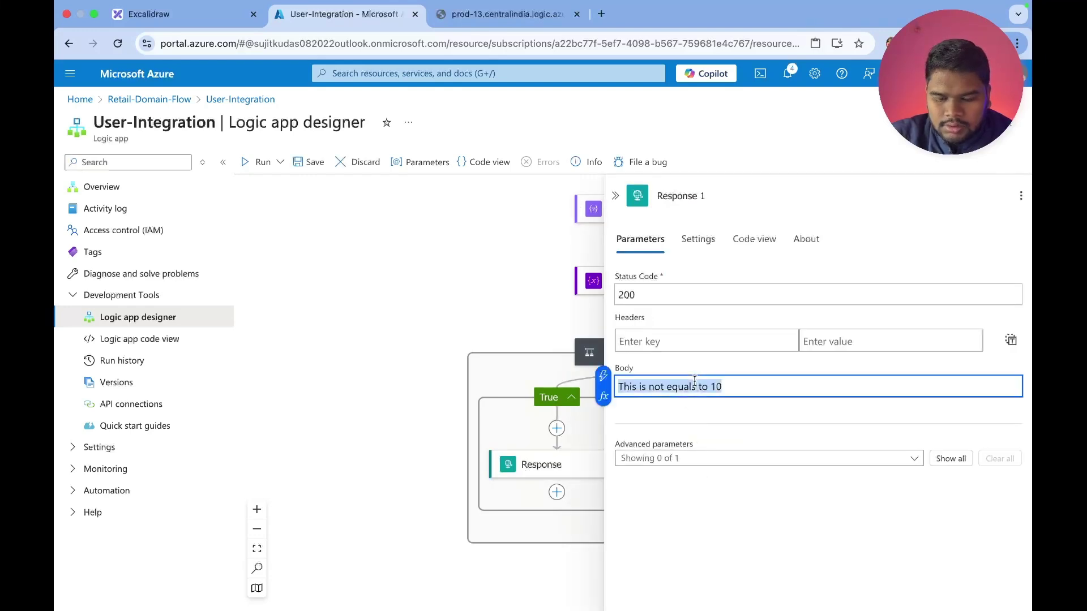
key(ctrl+v)
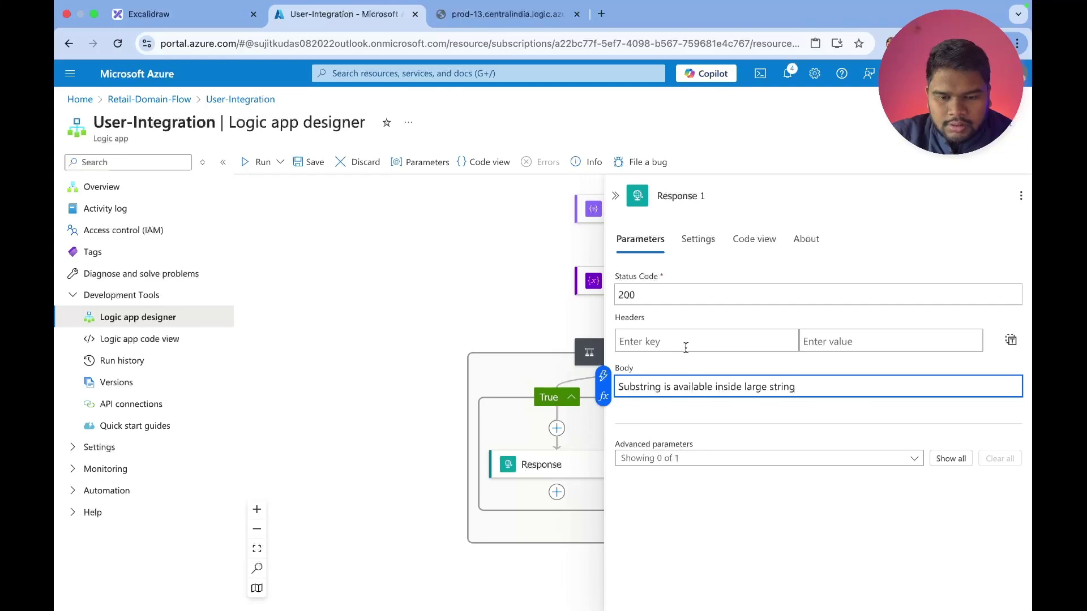
click(671, 387)
text(not)
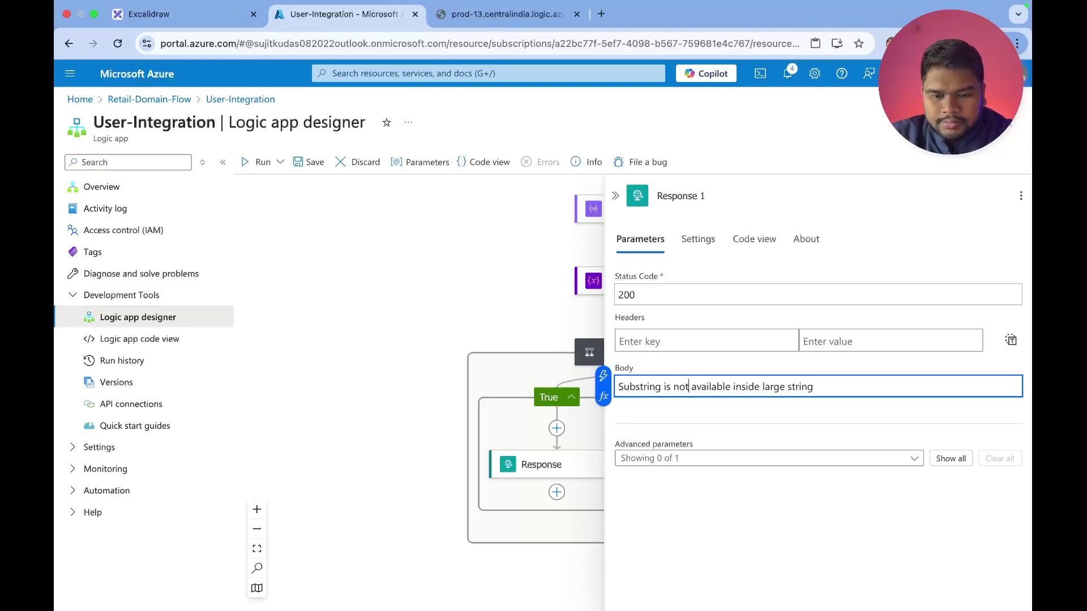
click(616, 196)
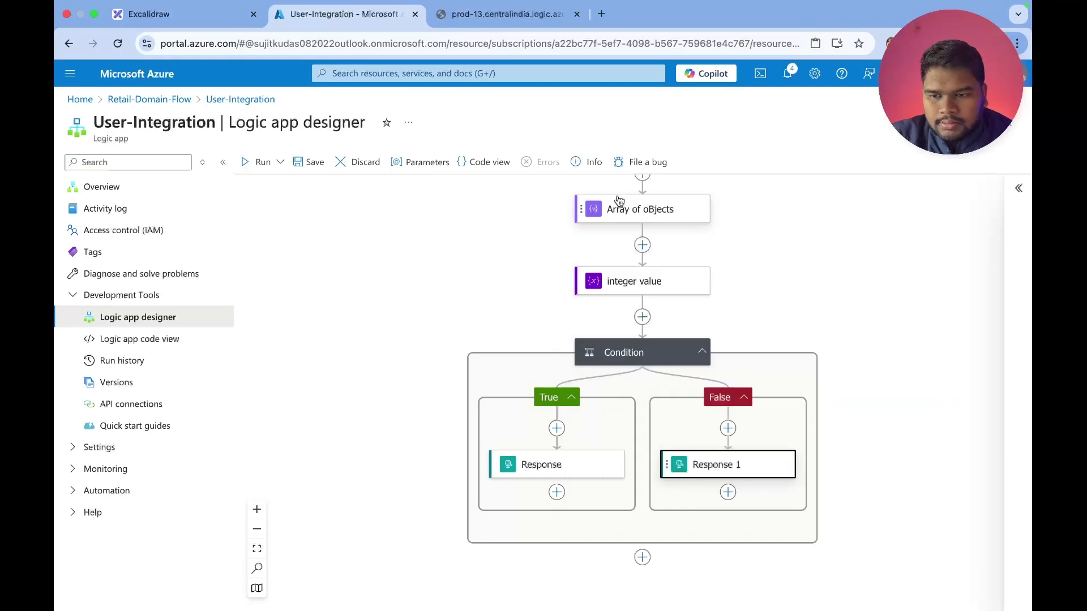
click(310, 164)
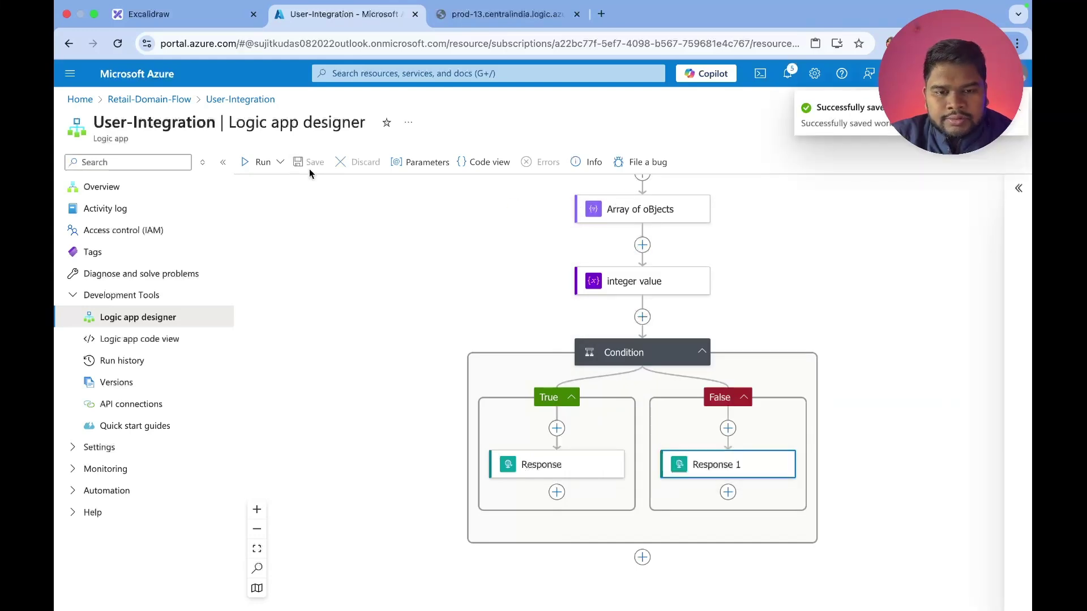
Run the workflow with the updated response texts by requesting the trigger URL again in its browser tab
click(527, 16)
click(561, 50)
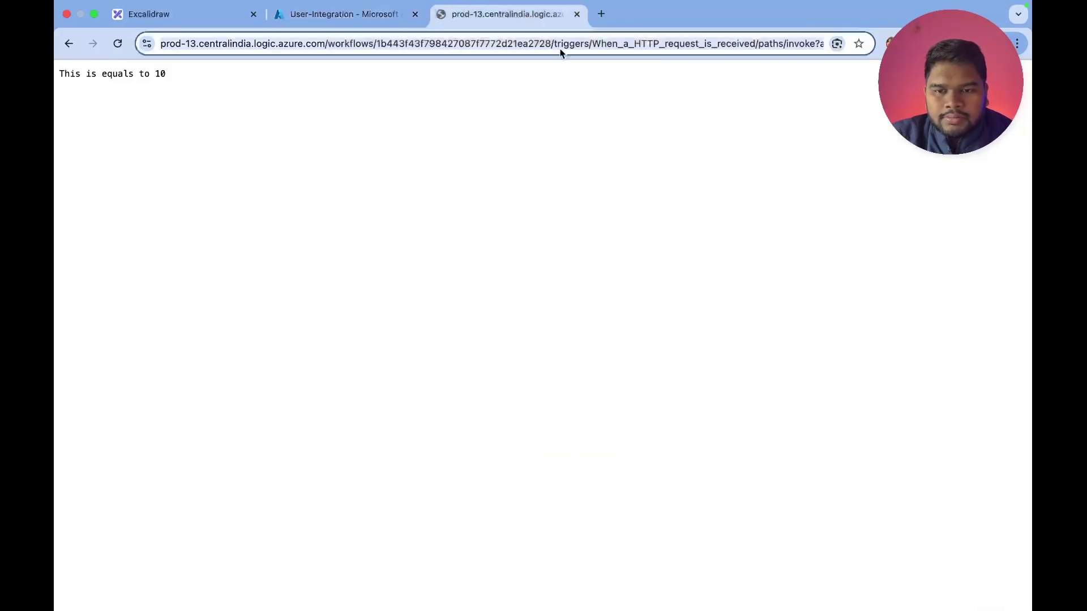
key(Return)
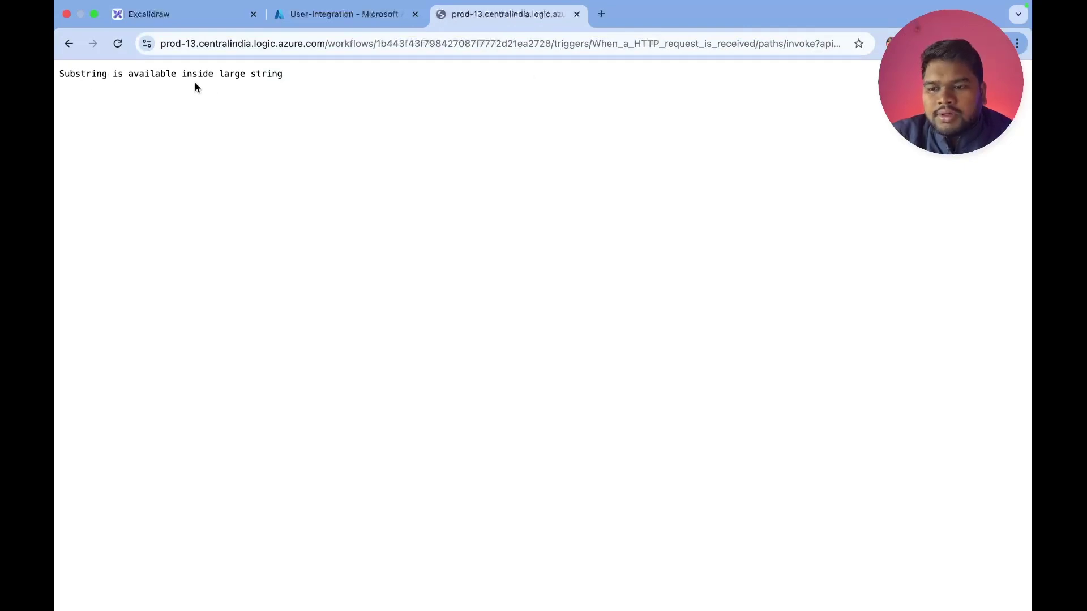
Open the latest run in the logic app's run history and examine the integer value action's inputs
click(325, 17)
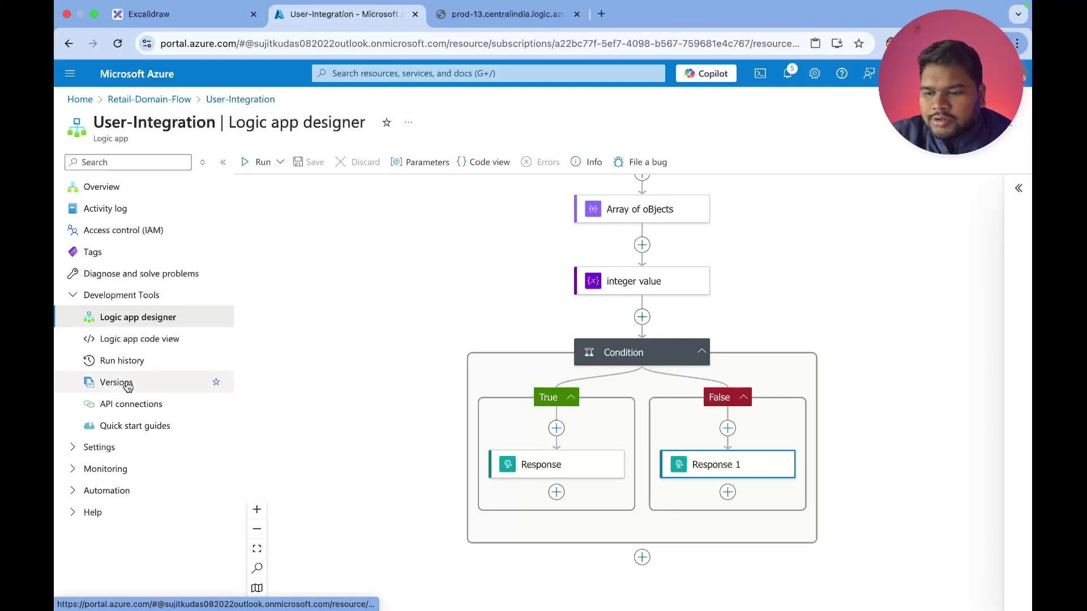
click(123, 365)
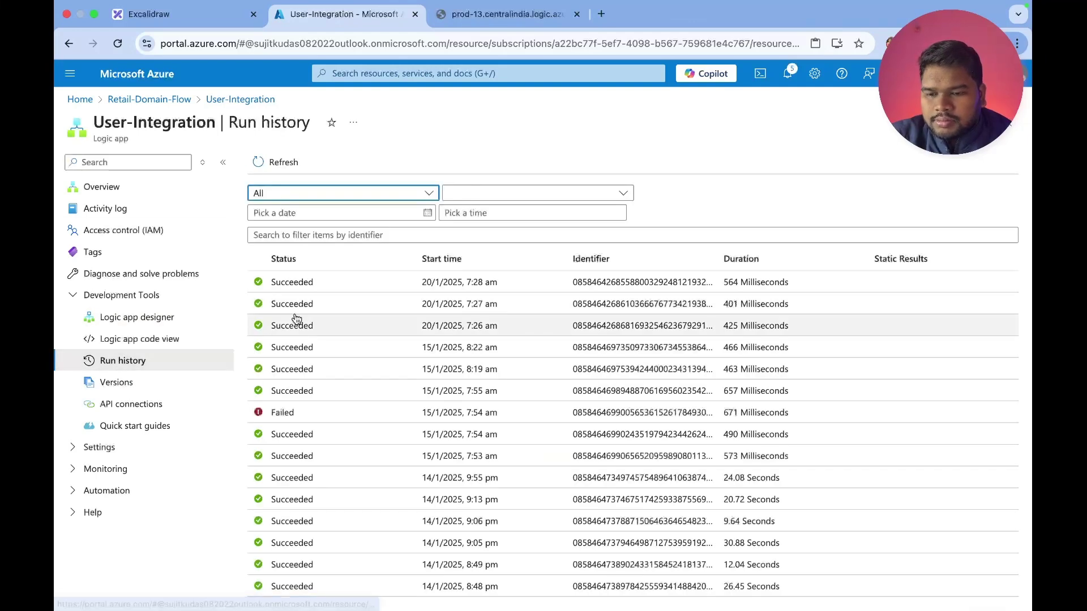
click(280, 283)
scroll(747, 324, down, 5)
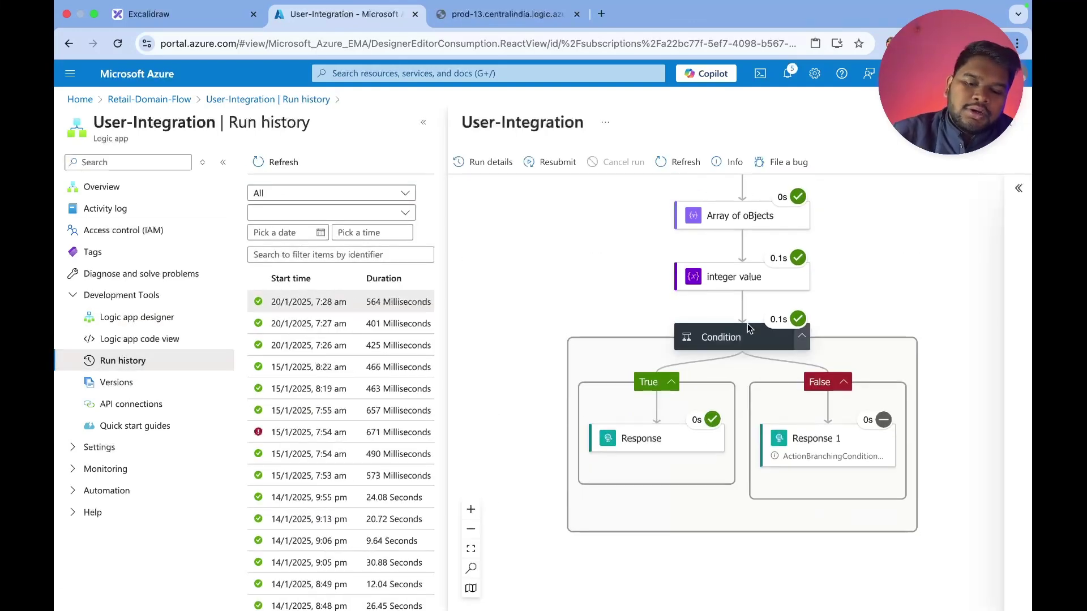
click(752, 237)
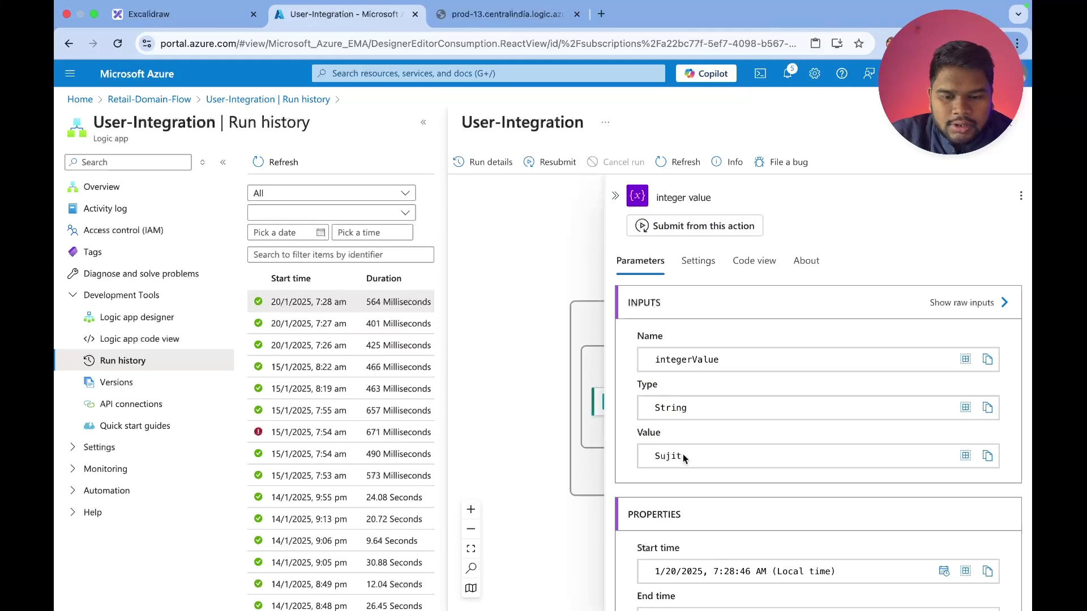
double_click(660, 456)
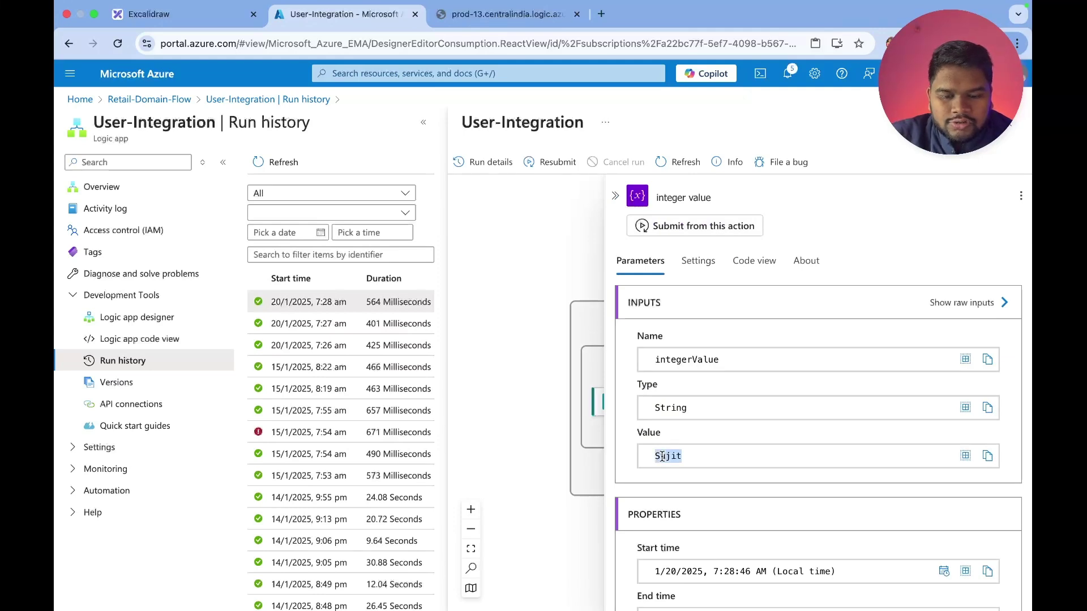
click(615, 196)
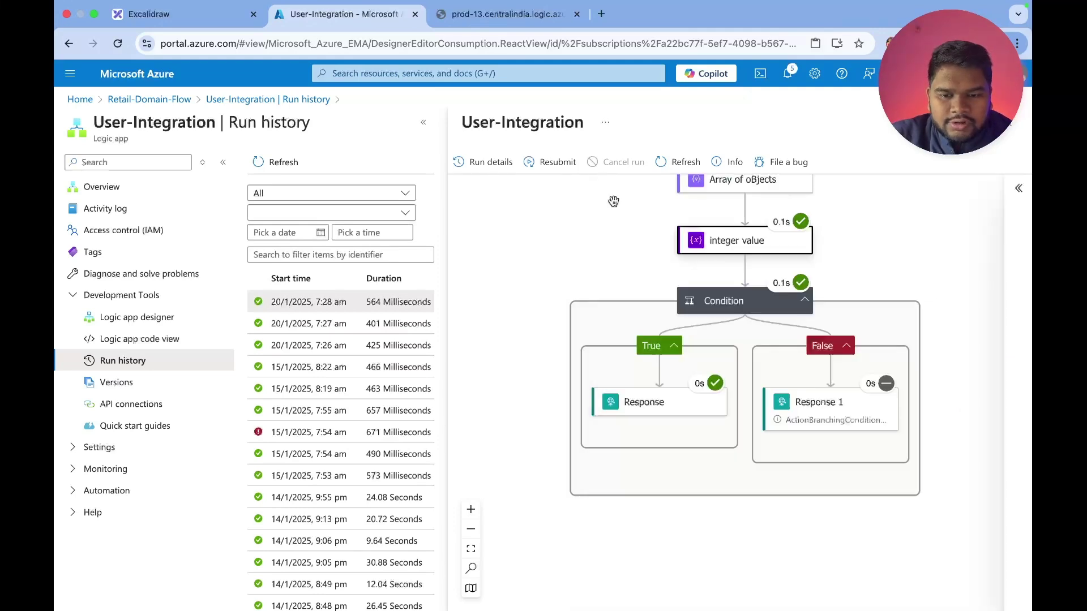
Examine the Condition's code and expression result in this run, and the inputs of the True branch Response
click(729, 302)
click(754, 262)
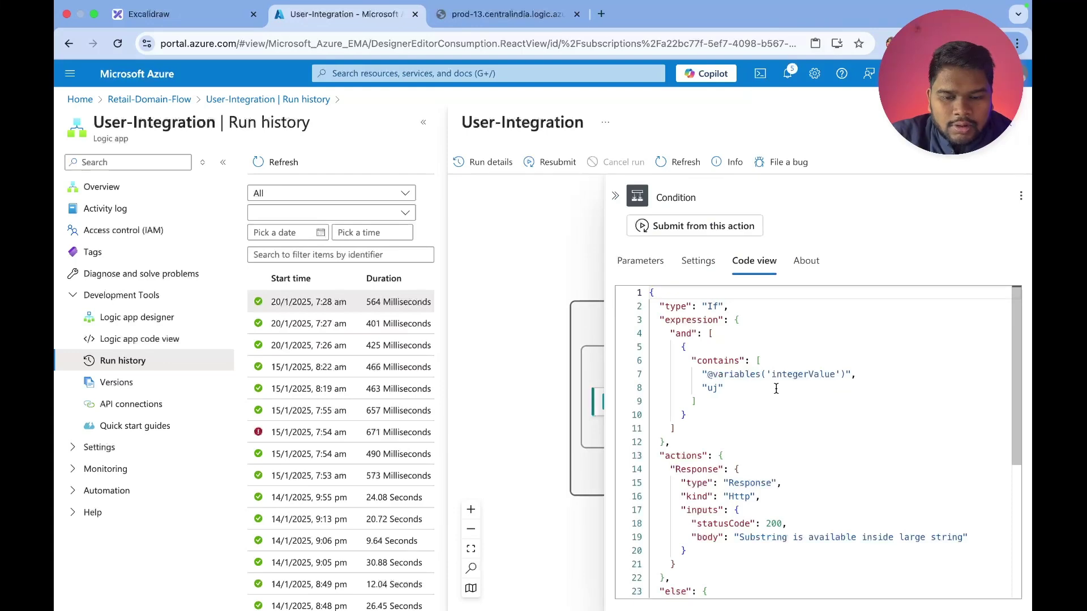
double_click(713, 389)
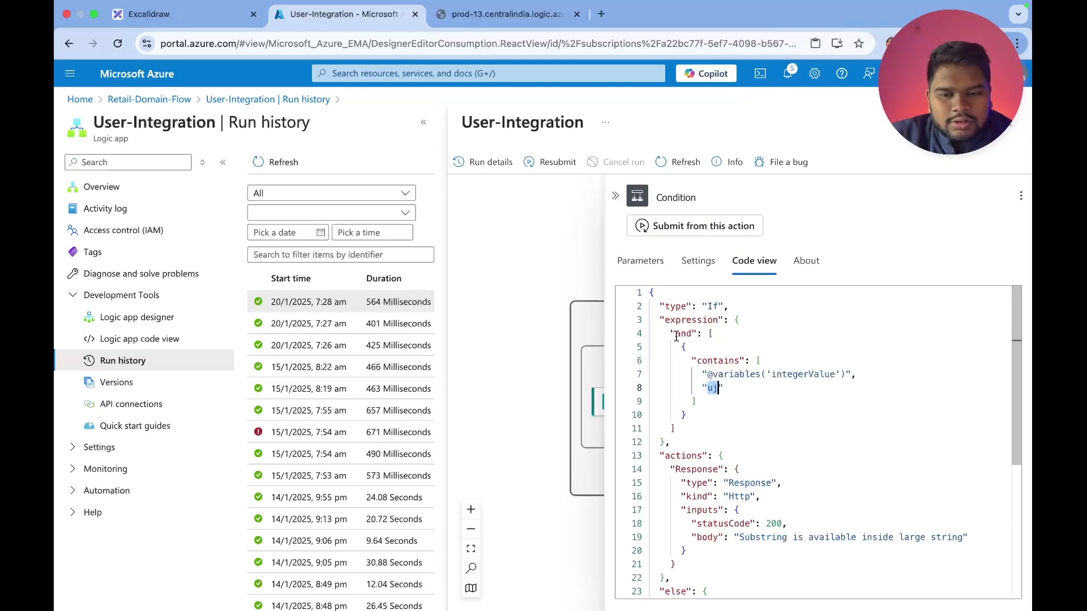
click(650, 267)
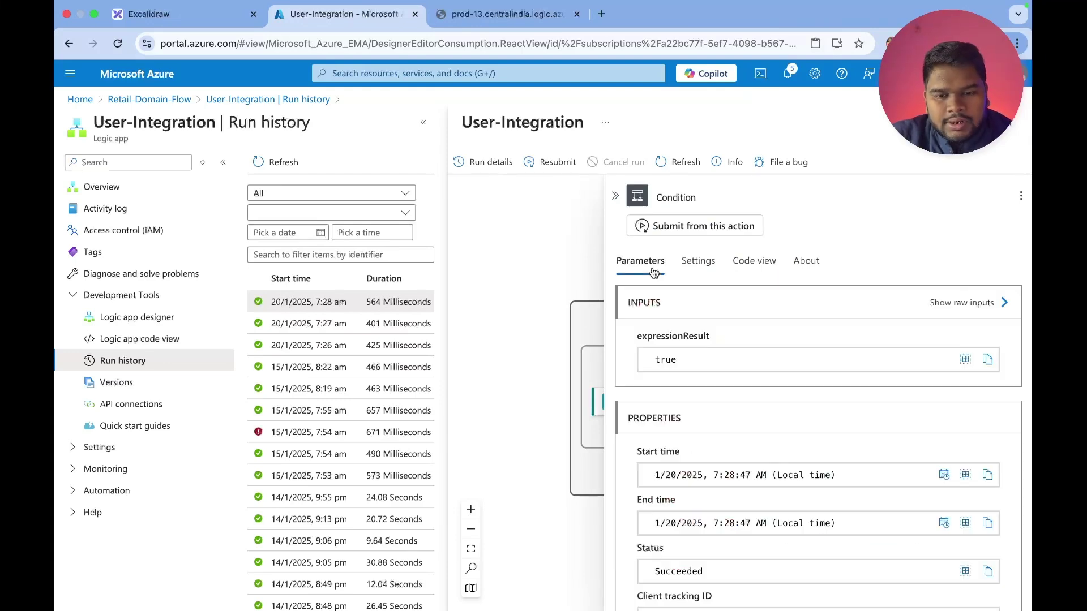
click(617, 196)
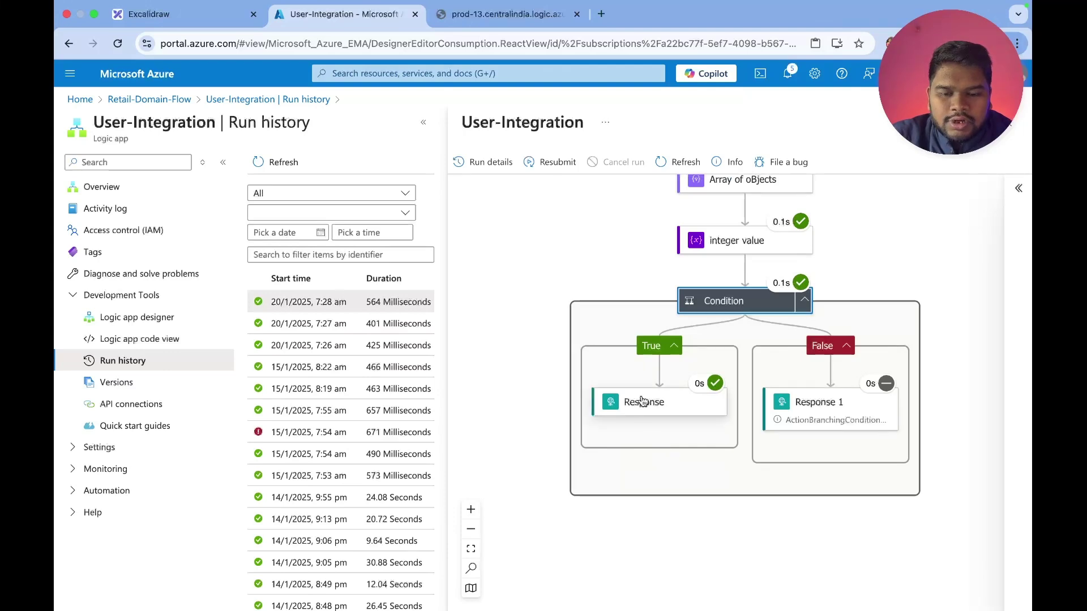
click(621, 400)
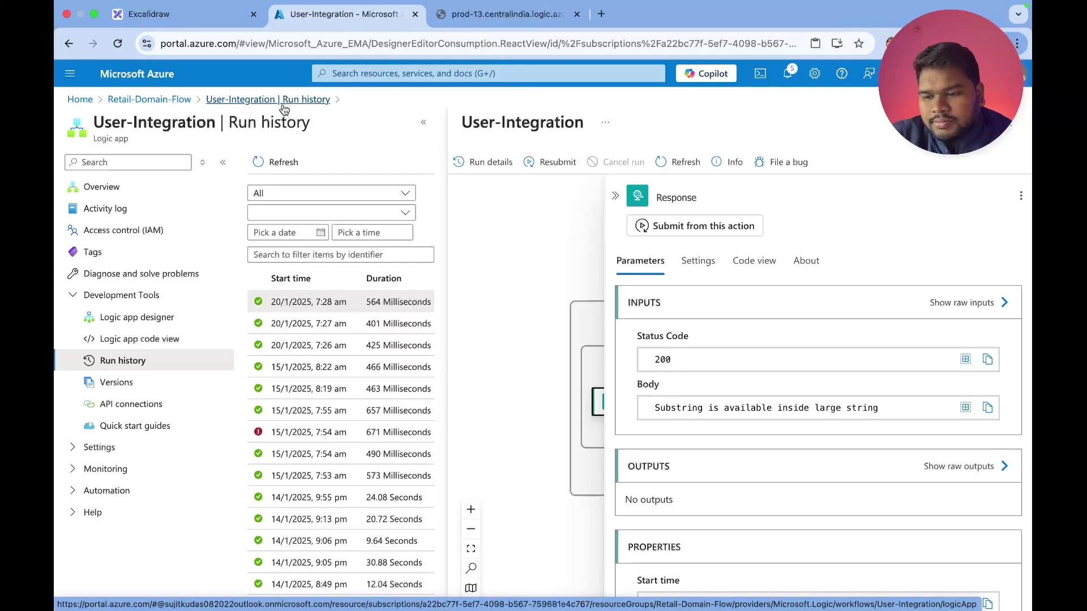
Return to the logic app designer, change the Condition's operator to "does not contain", and save the workflow
click(155, 319)
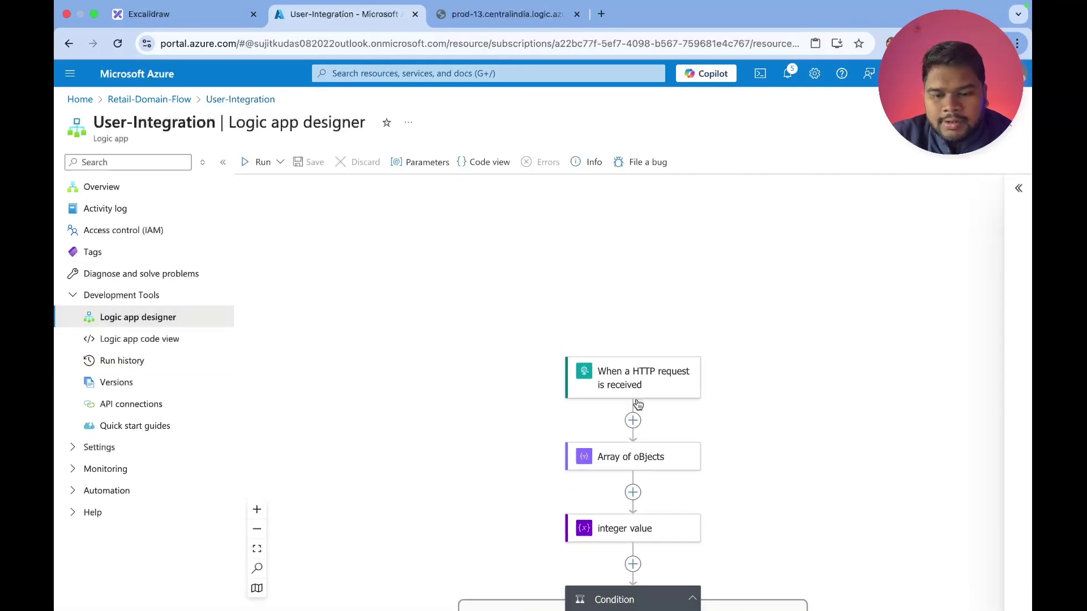
scroll(683, 440, down, 5)
click(657, 349)
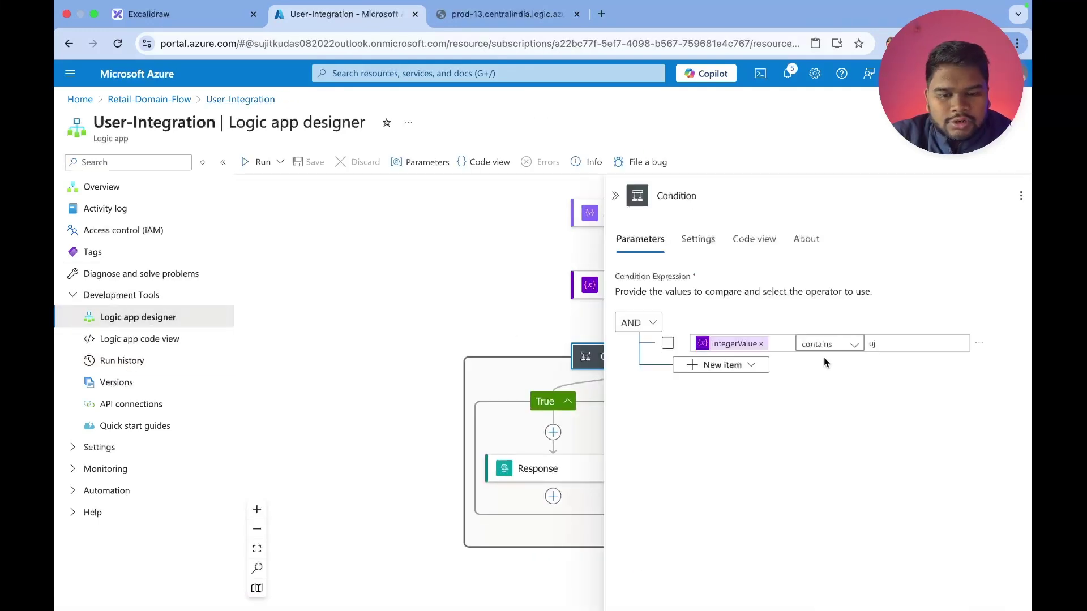
click(825, 346)
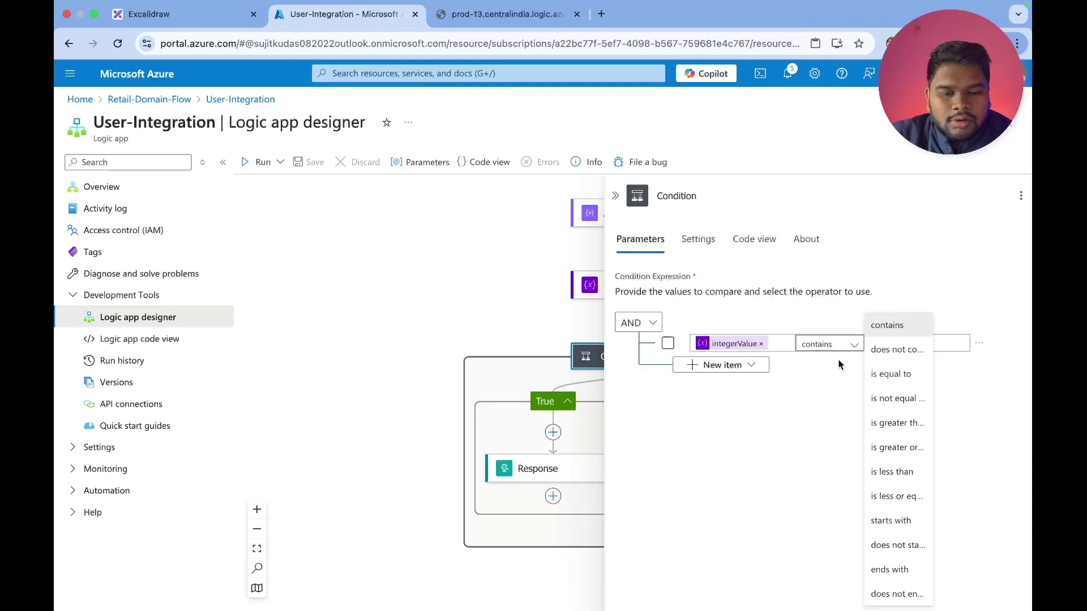
click(894, 350)
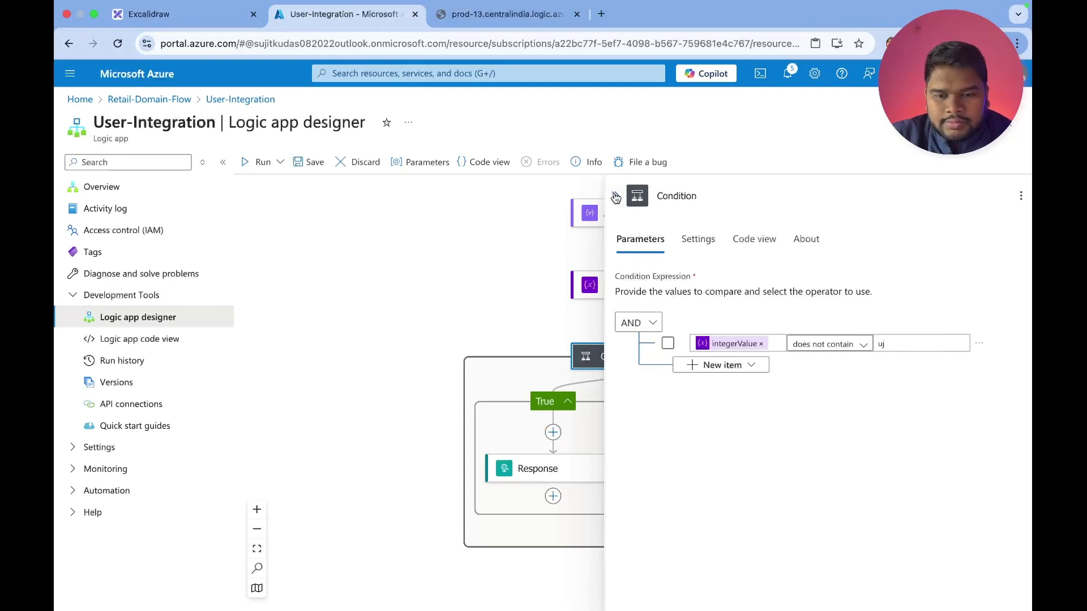
click(311, 163)
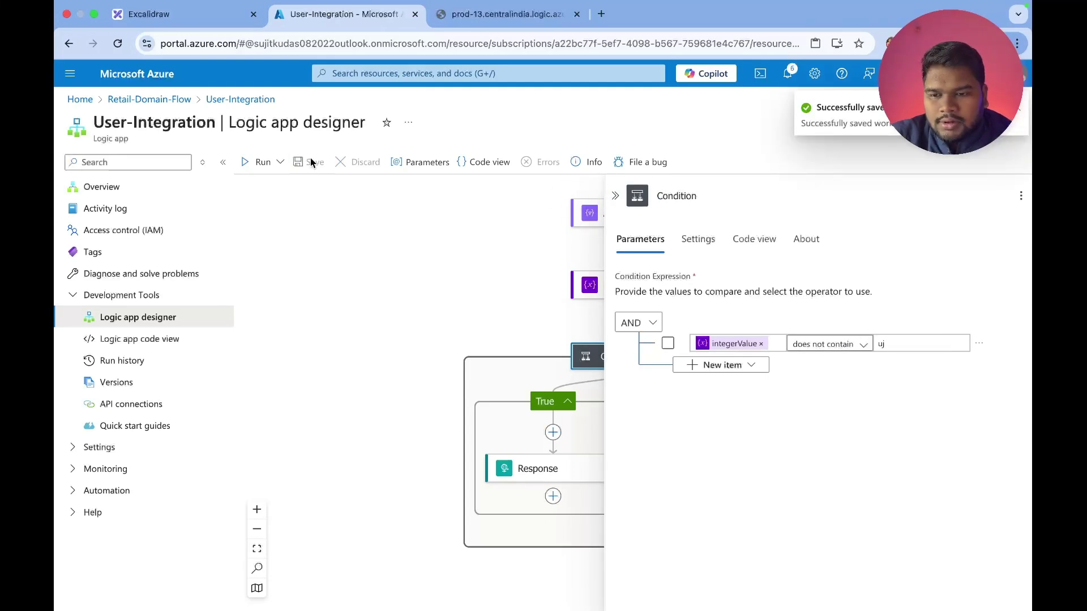
Test the "does not contain" condition by requesting the trigger URL again in its browser tab
click(480, 17)
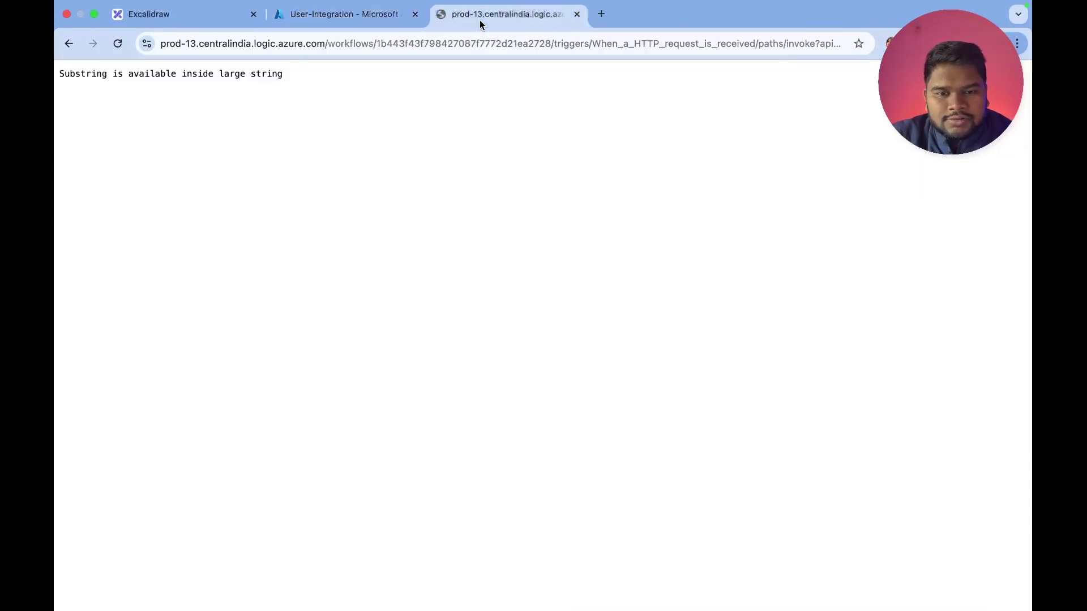
click(699, 43)
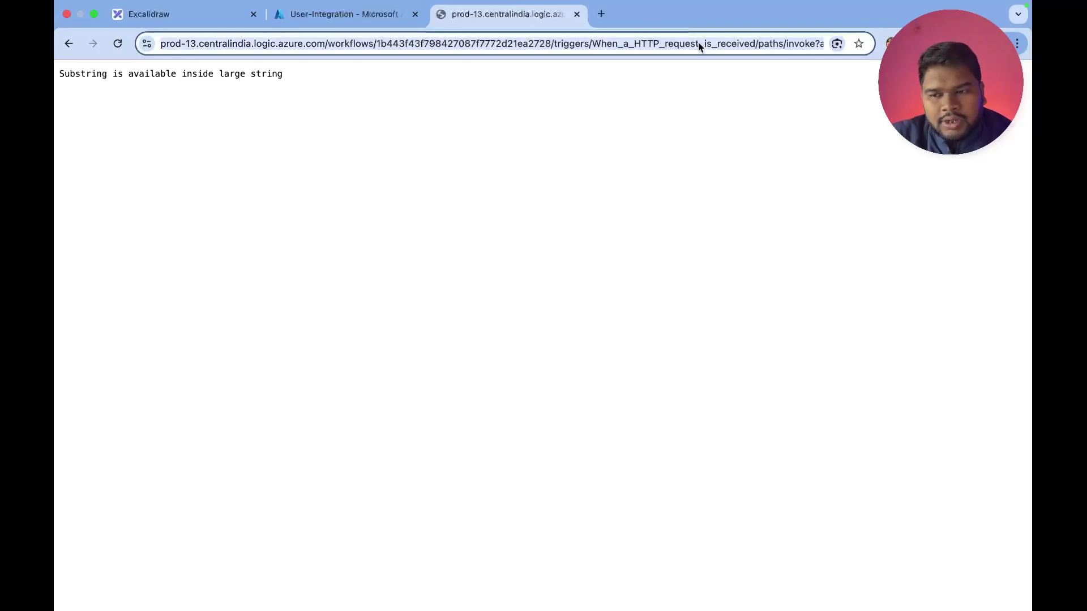
key(Return)
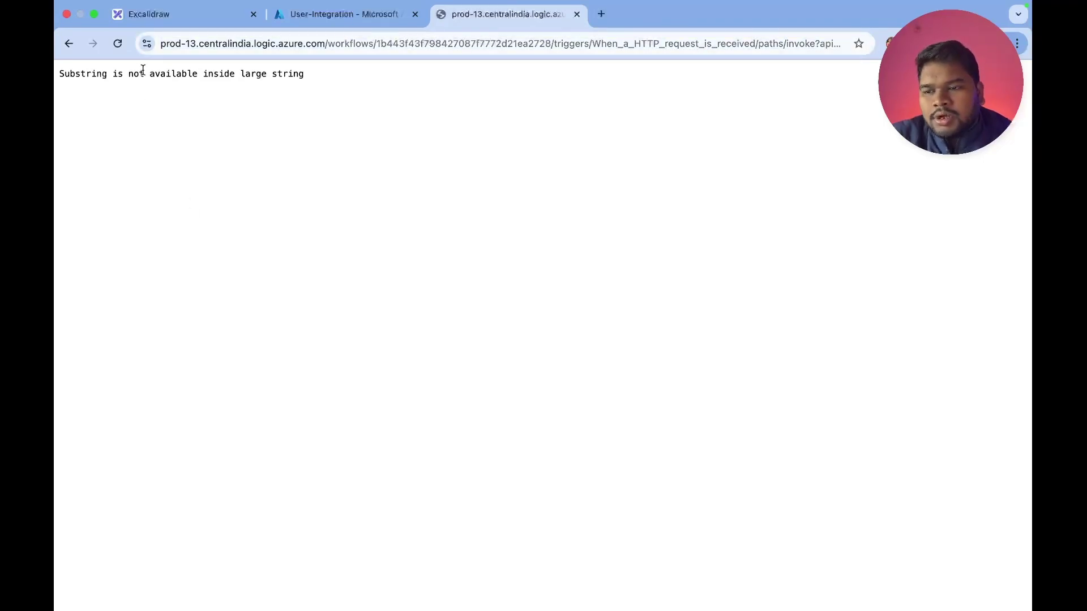
Open the newest run in the run history and examine the Condition's result and code and the False branch Response 1 inputs
click(309, 17)
click(136, 361)
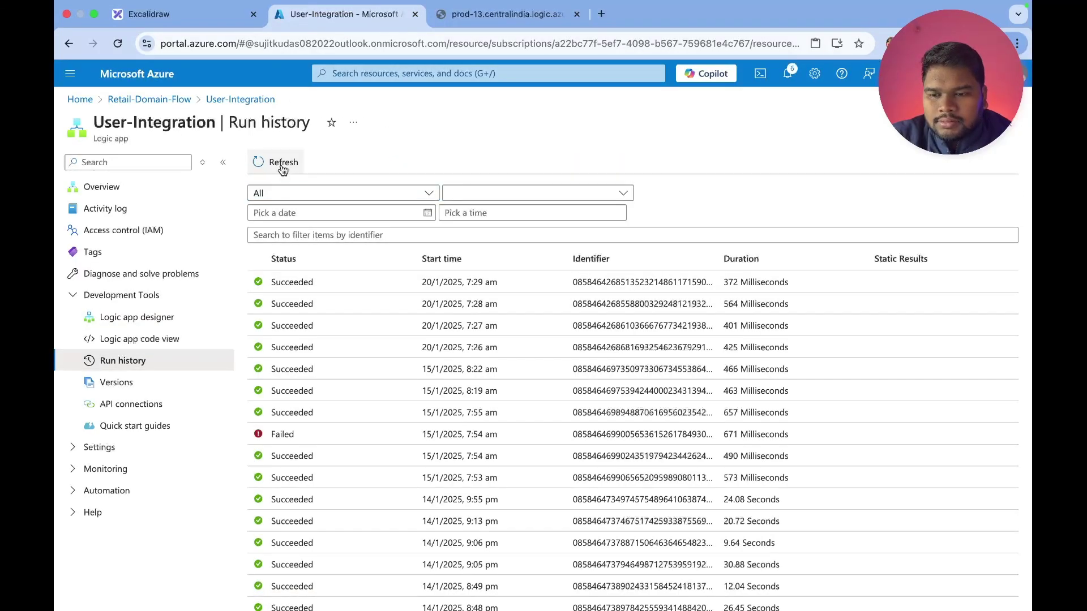
click(292, 282)
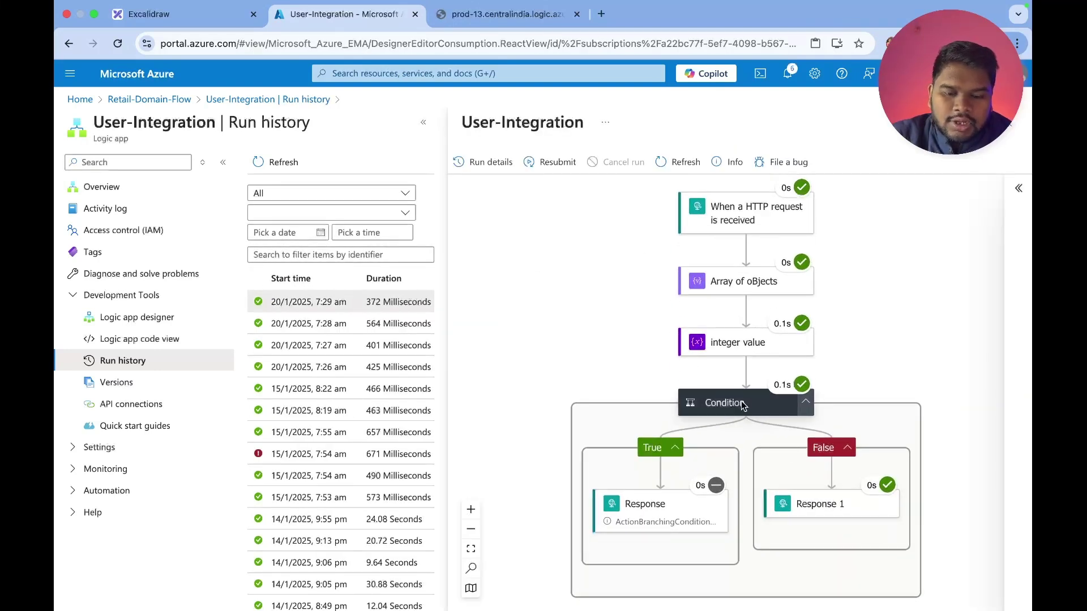
click(725, 402)
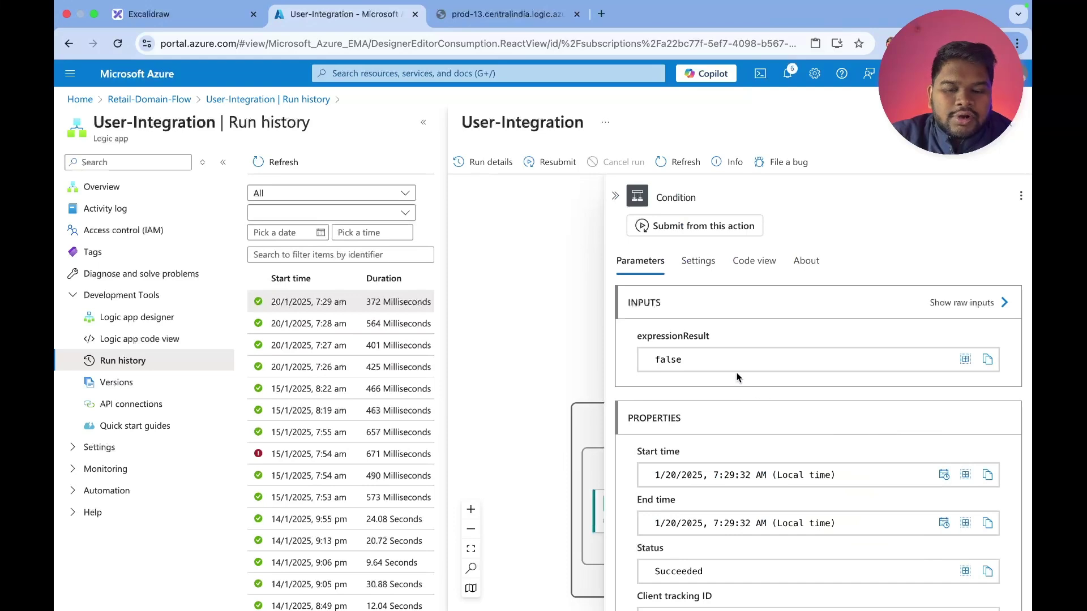
click(762, 269)
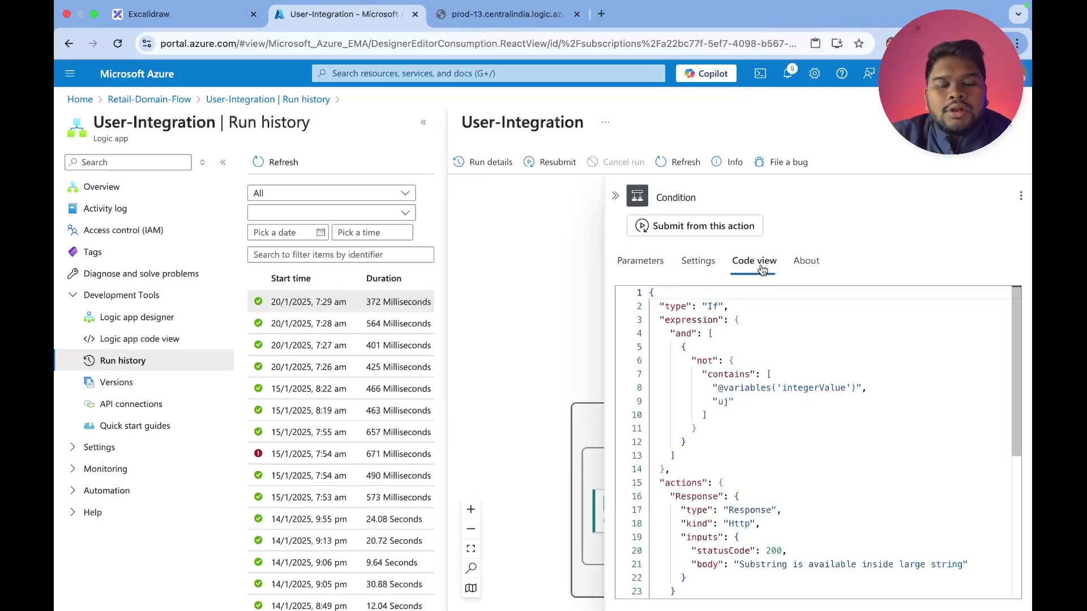
click(614, 191)
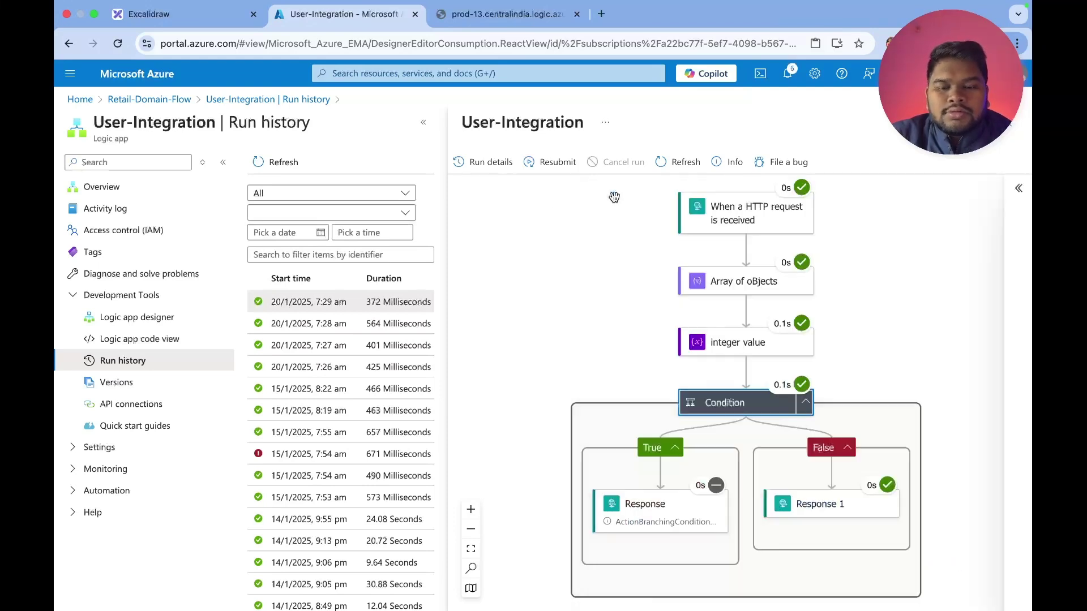
click(807, 501)
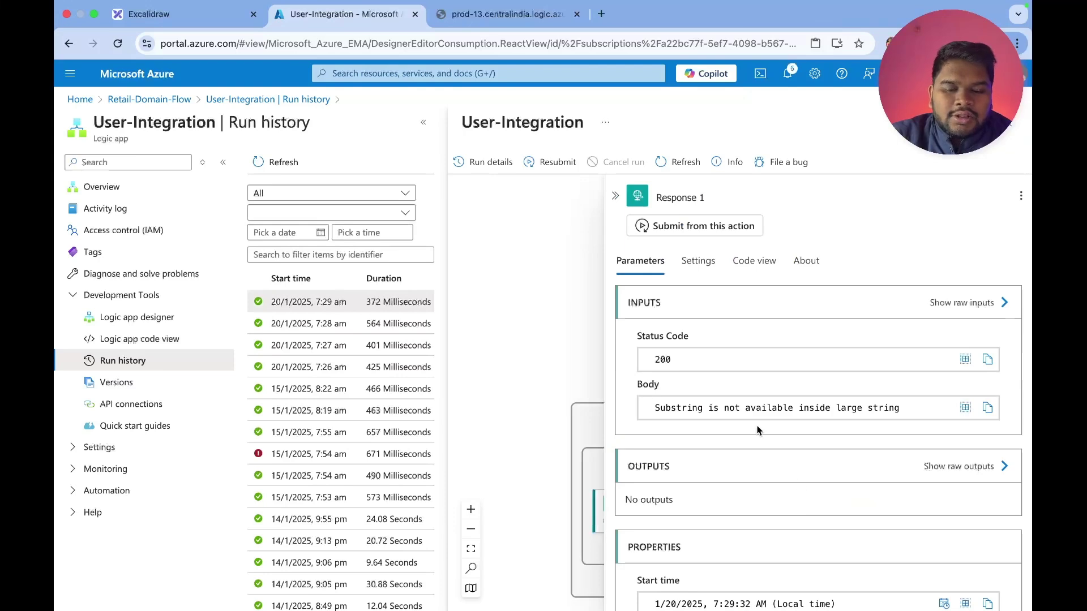
Compare the Response 1 body in this run with the response shown in the trigger URL's browser tab
scroll(807, 501, down, 2)
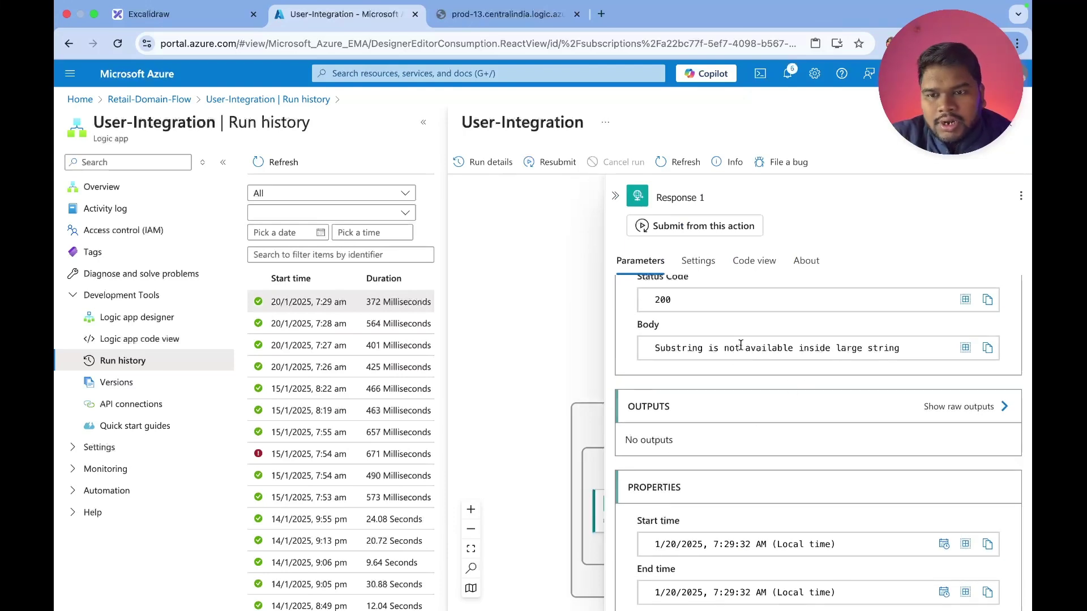
click(518, 21)
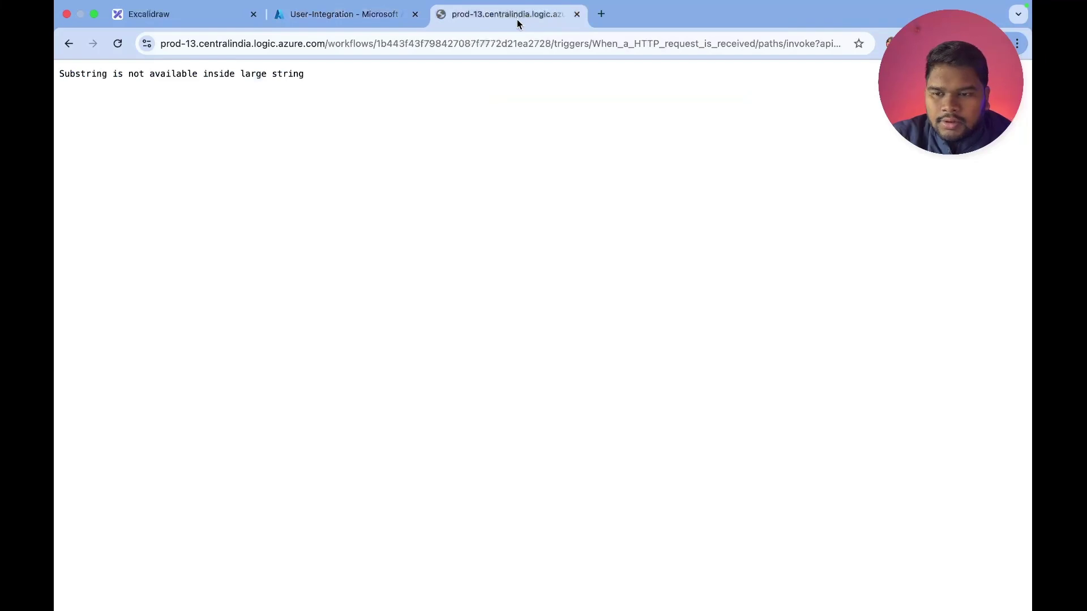
click(357, 13)
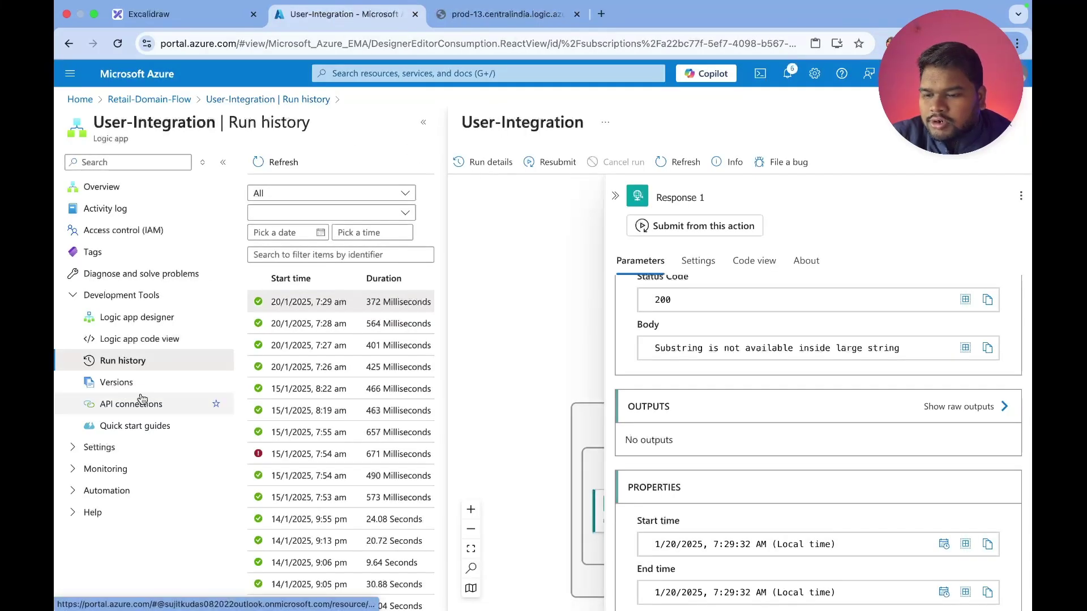
Return to the logic app designer and review the integer value variable's name, type and value
click(147, 320)
scroll(702, 354, down, 5)
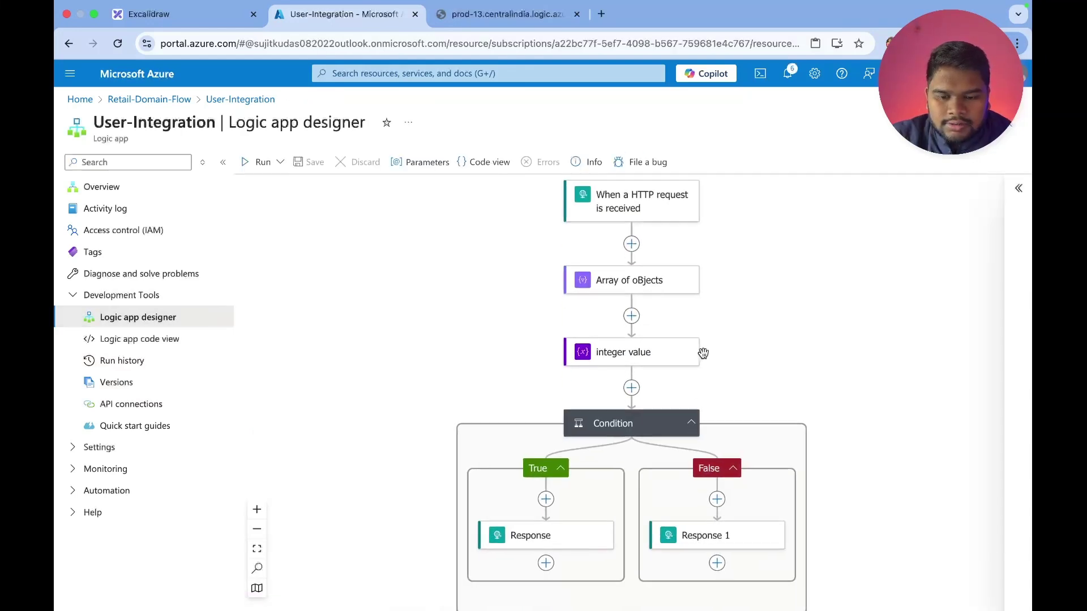
scroll(702, 354, down, 1)
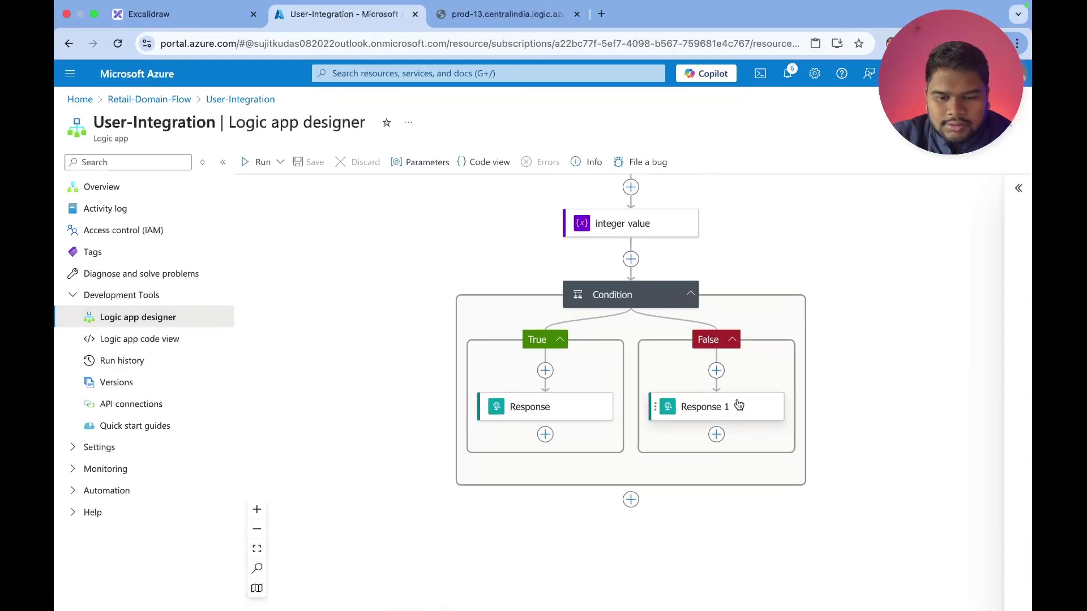
click(635, 225)
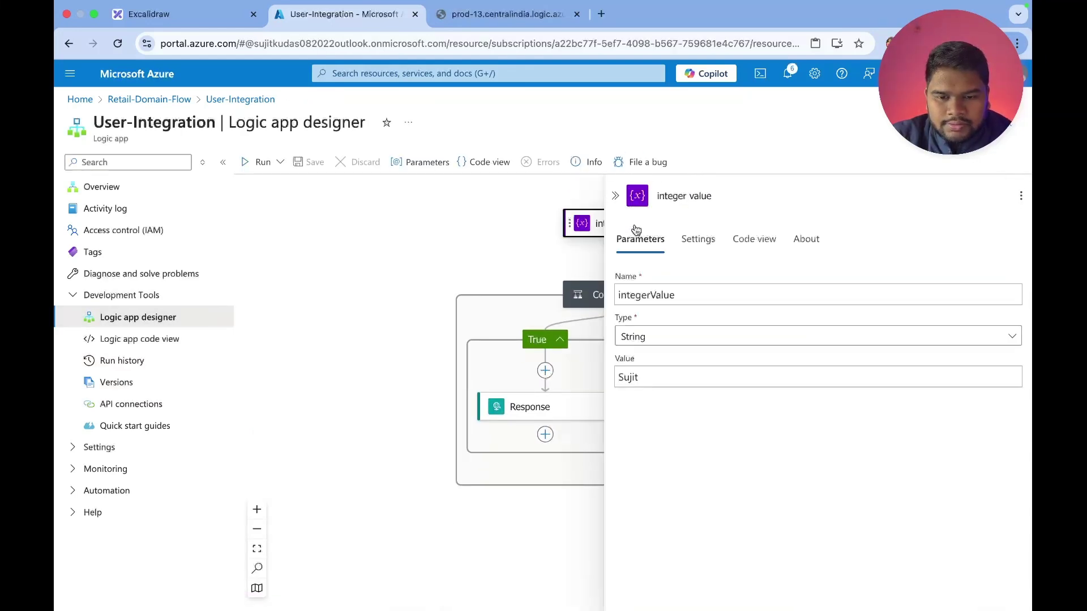
click(564, 245)
Change the Condition to check that integerValue "starts with" S, and save the workflow
click(625, 293)
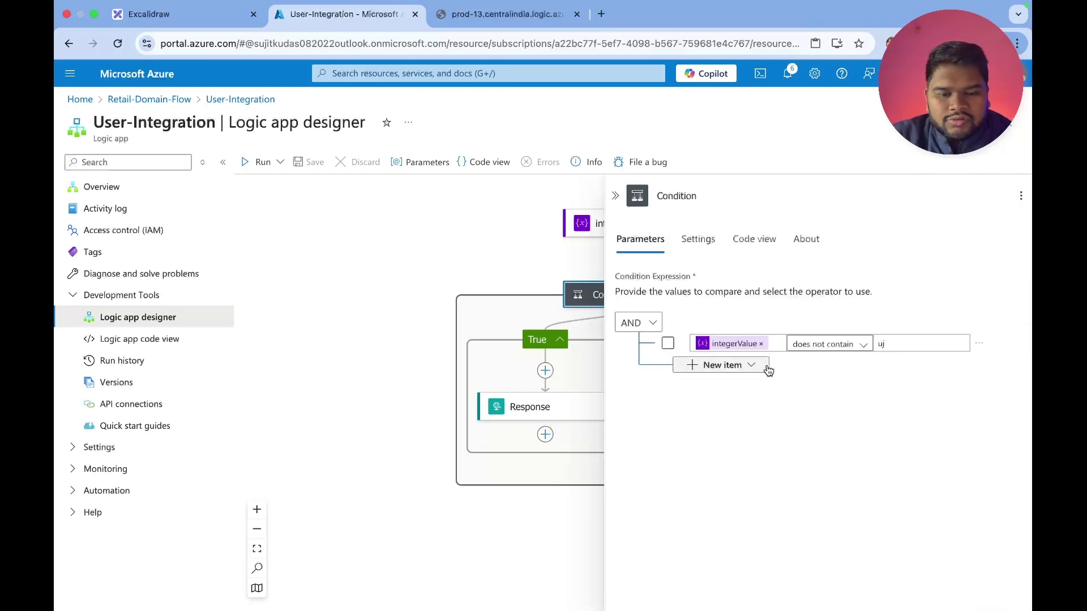
click(902, 344)
key(BackSpace)
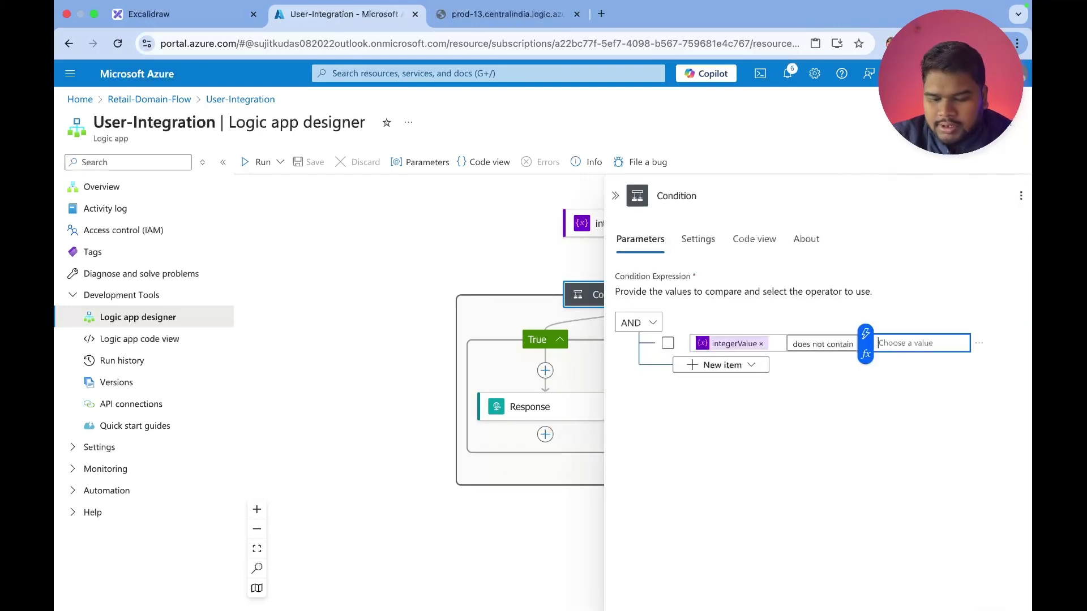
text(S)
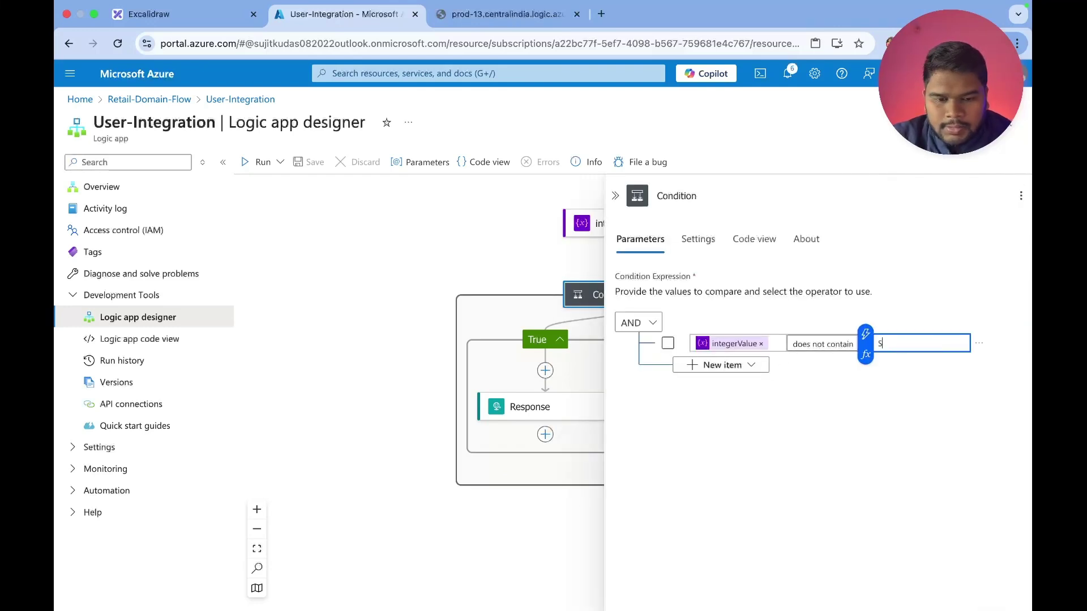
click(848, 344)
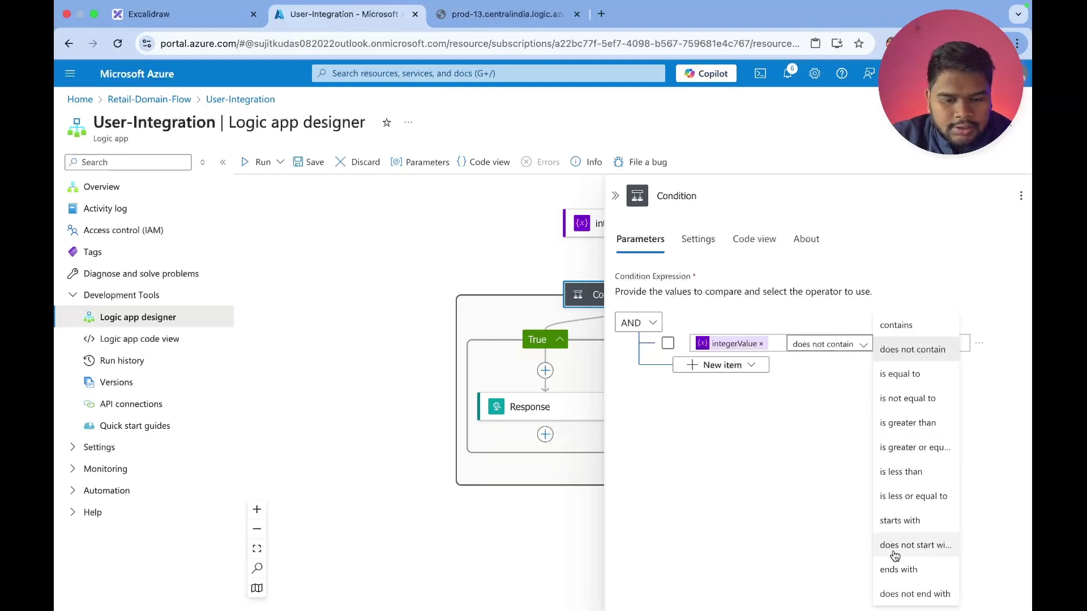
click(900, 521)
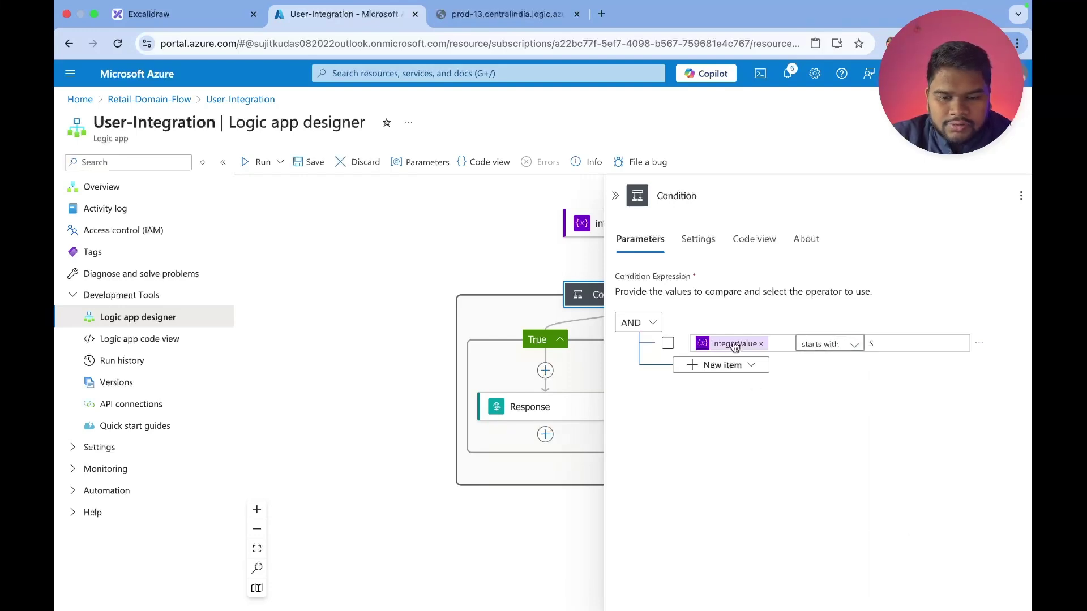
click(622, 199)
click(309, 162)
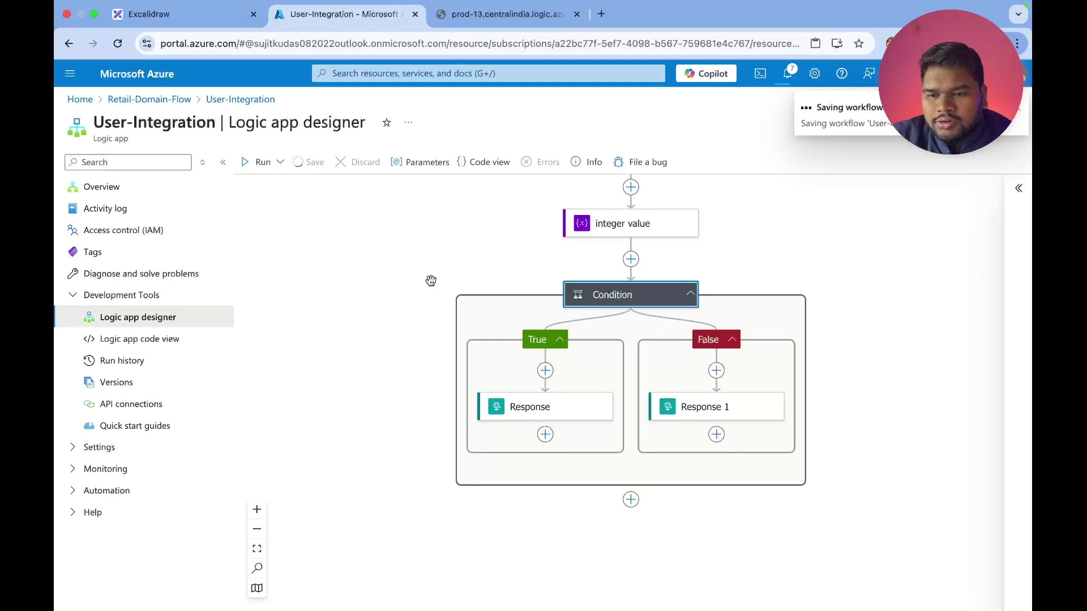
Review the Response and Response 1 bodies, and test the "starts with" condition by requesting the trigger URL again in its browser tab
click(542, 411)
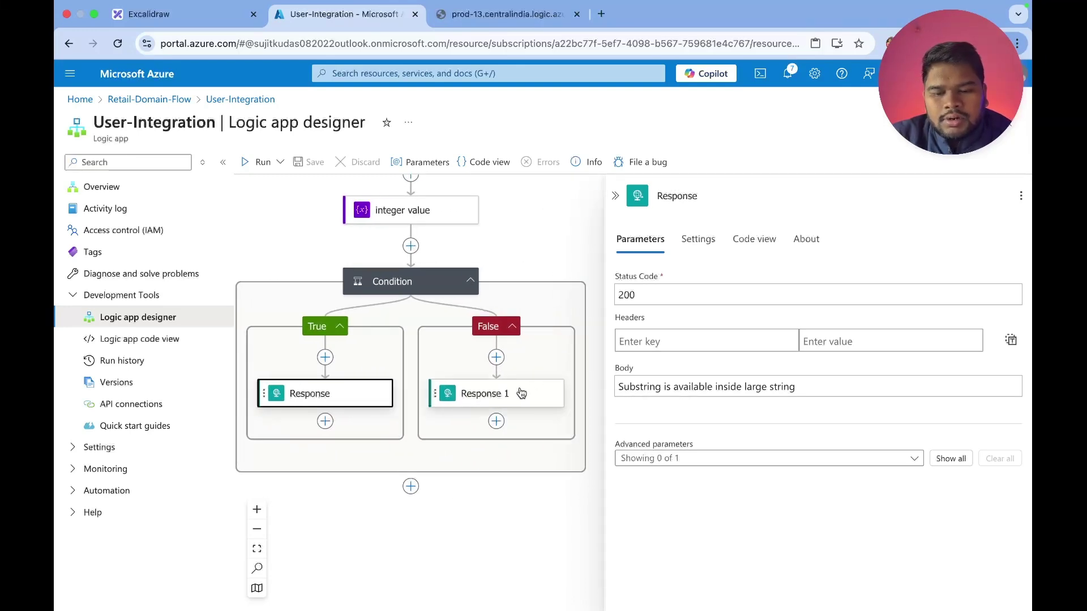
click(482, 393)
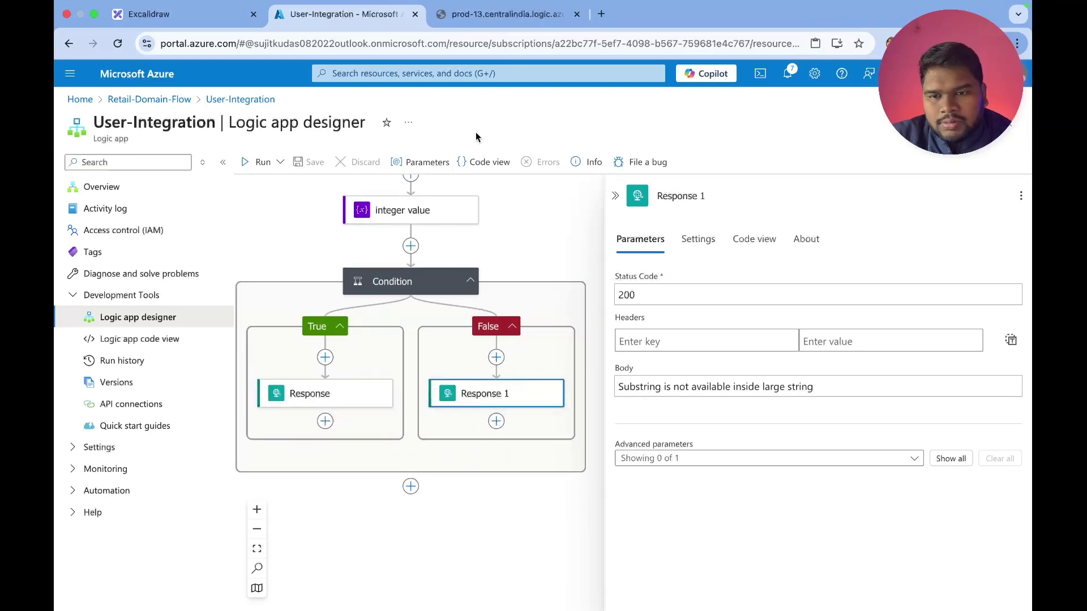
click(492, 20)
click(470, 46)
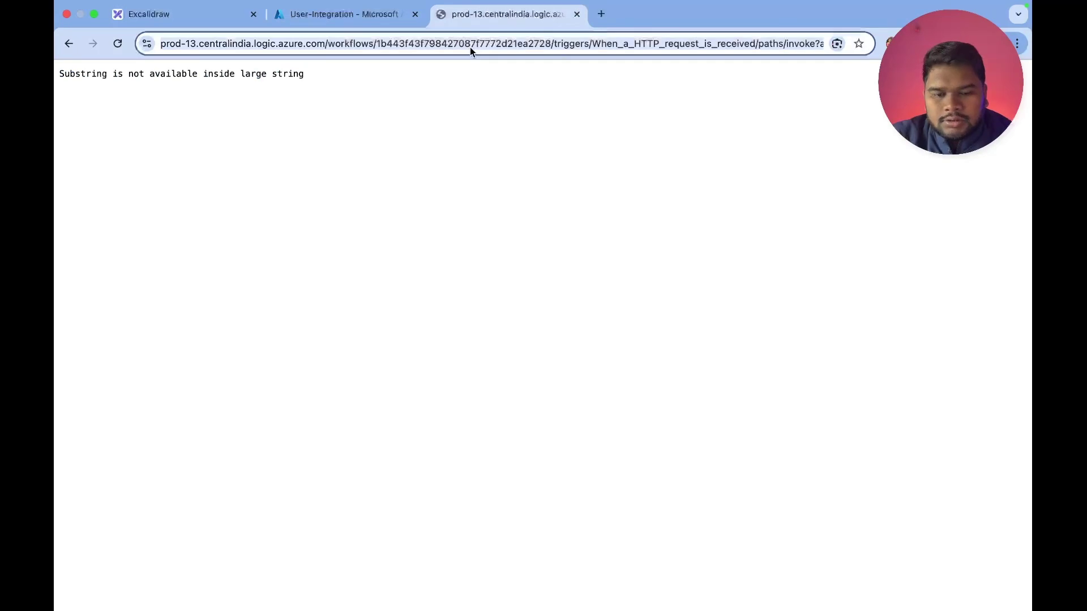
key(Return)
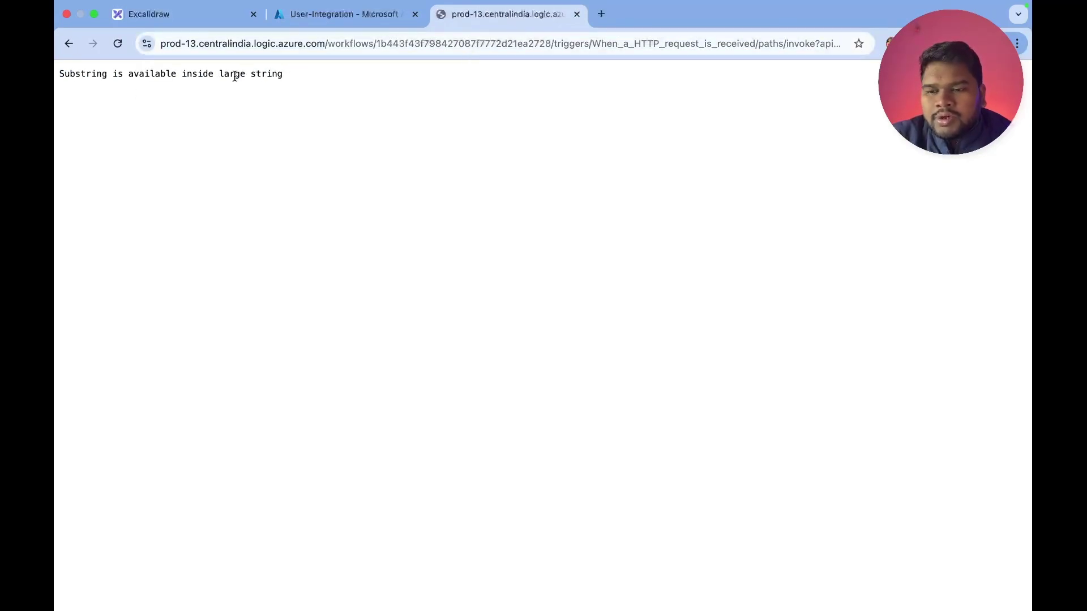
Open the newest run in the refreshed run history and examine the integer value inputs and the Condition's result and code
click(321, 22)
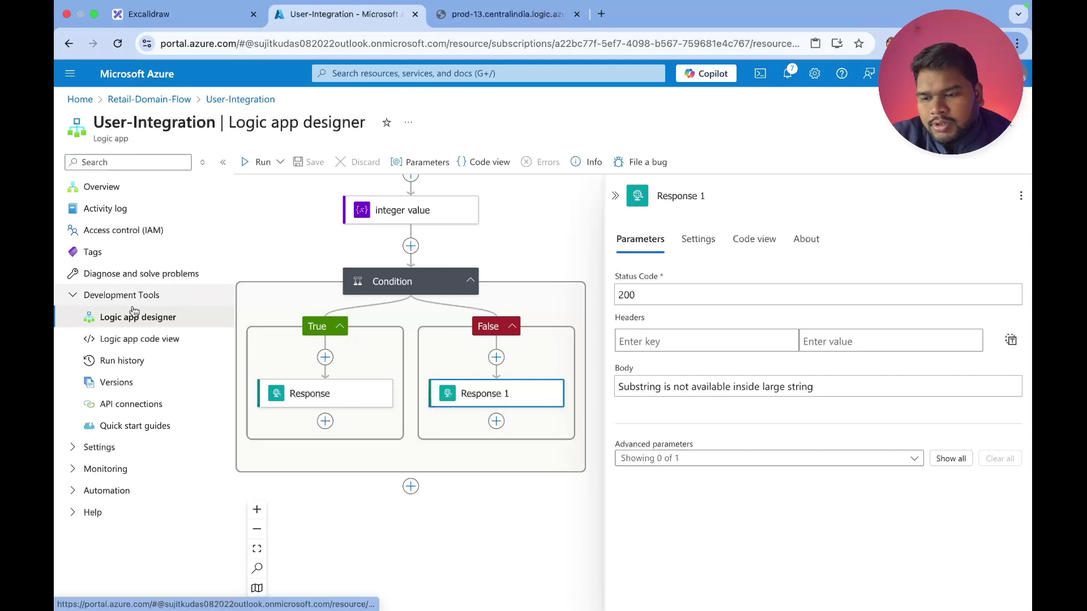
click(119, 364)
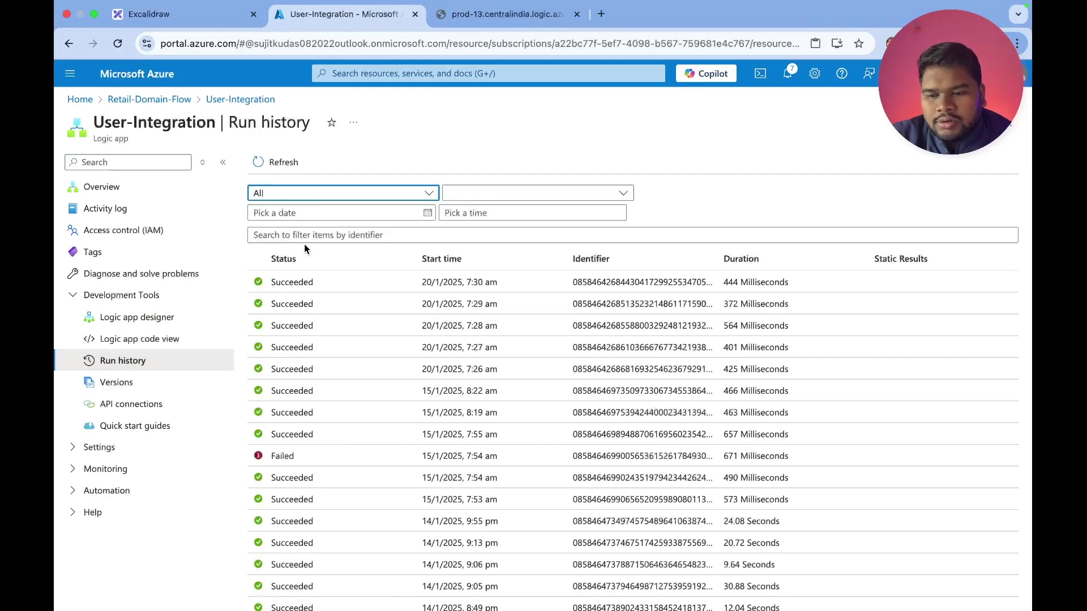
click(291, 169)
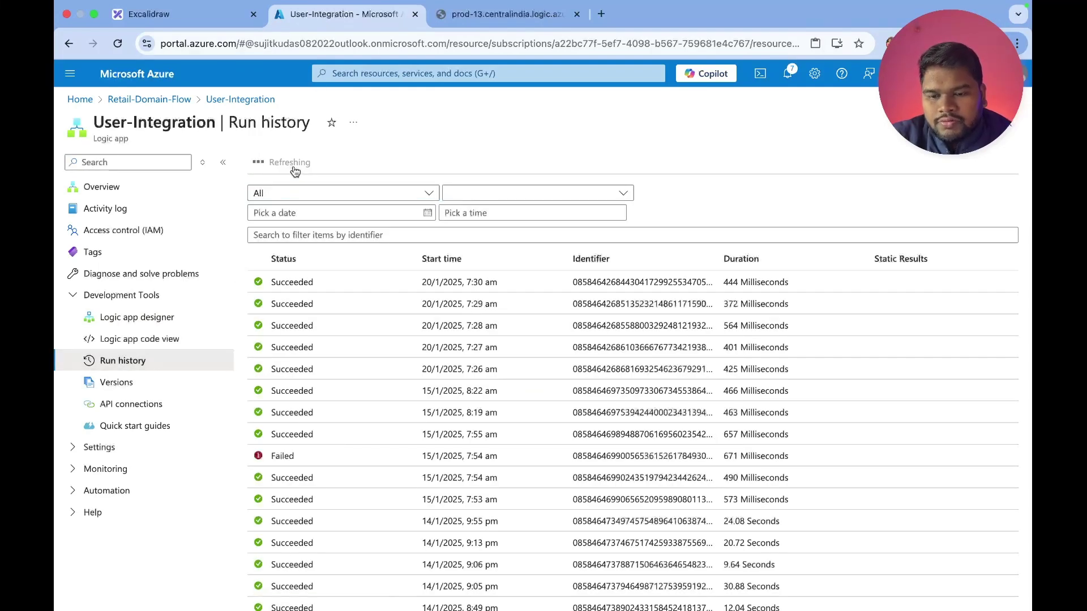
click(316, 284)
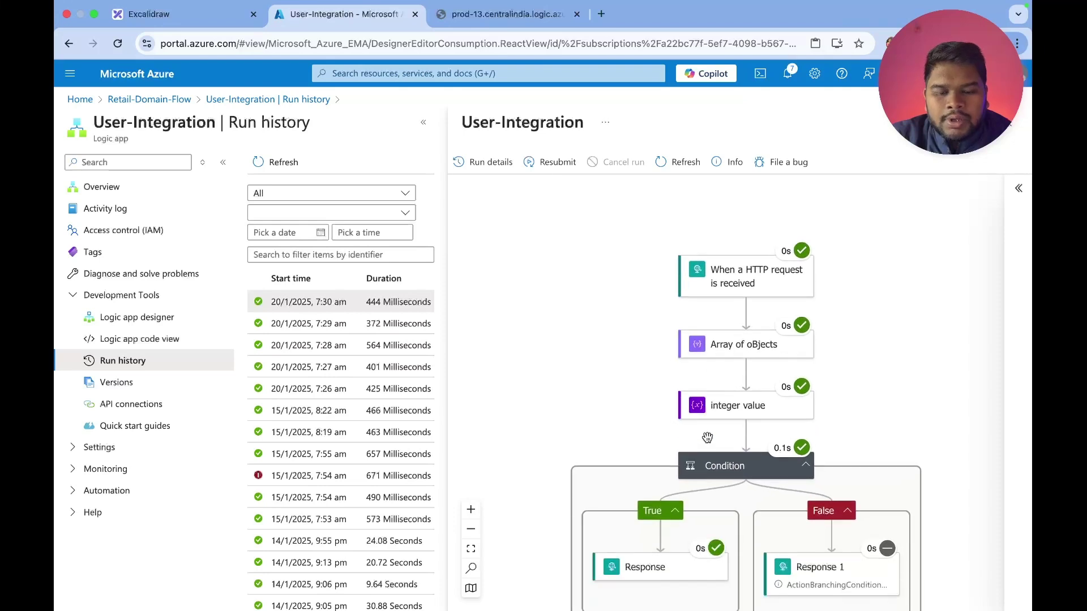
click(731, 359)
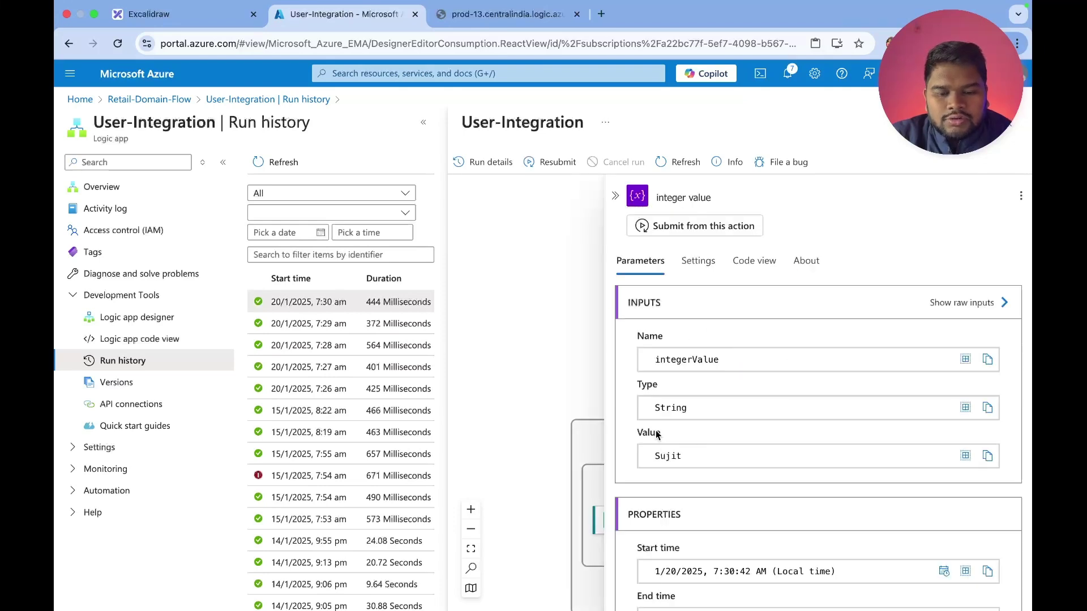
click(615, 196)
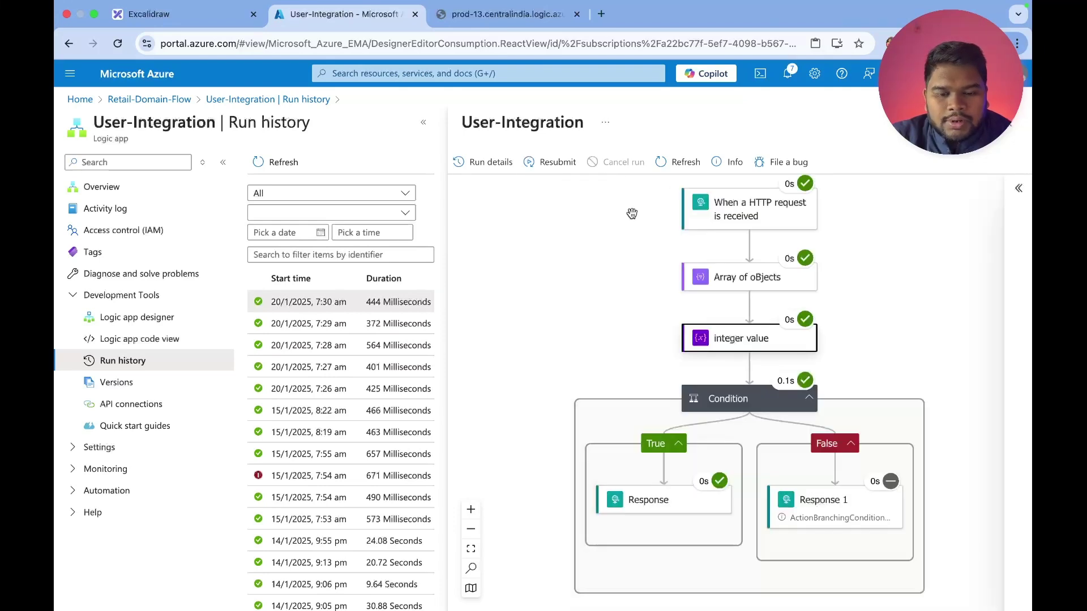
click(736, 398)
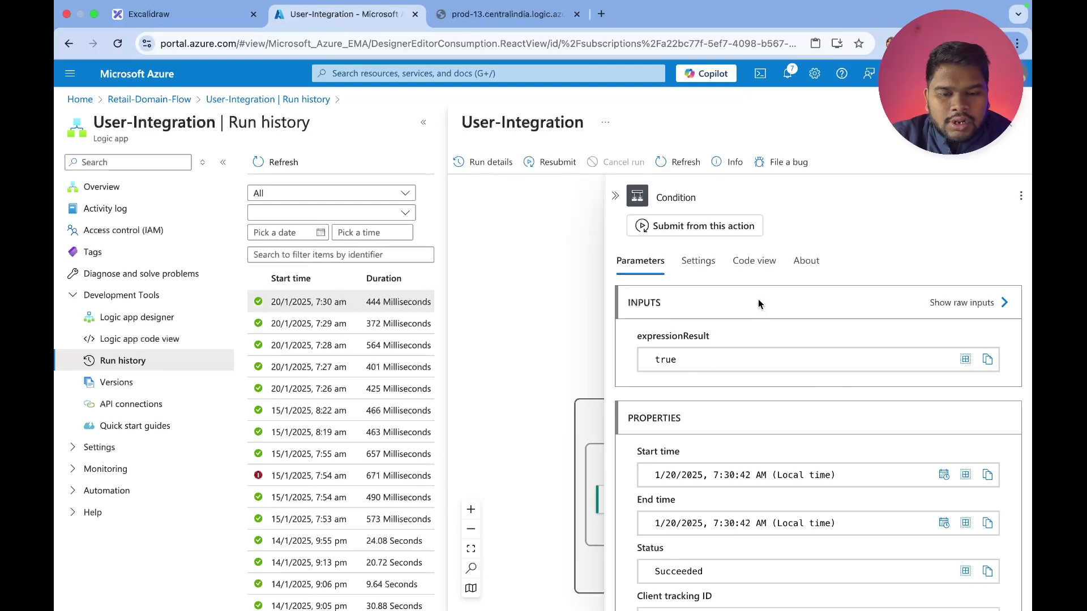
click(754, 261)
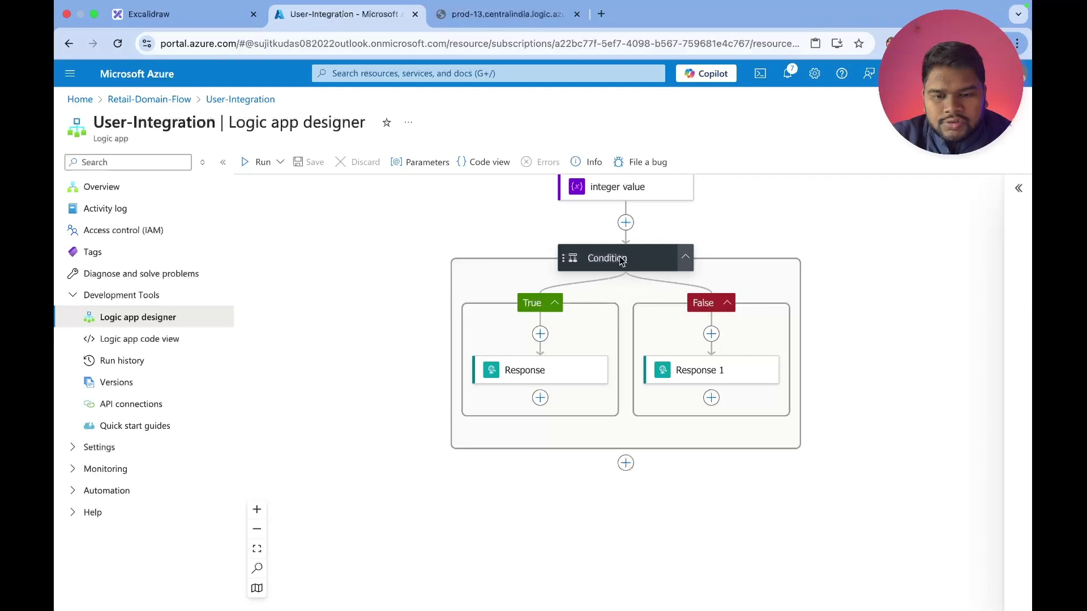
In the logic app designer, change the Condition to check that integerValue "ends with" s, and save the workflow
click(623, 257)
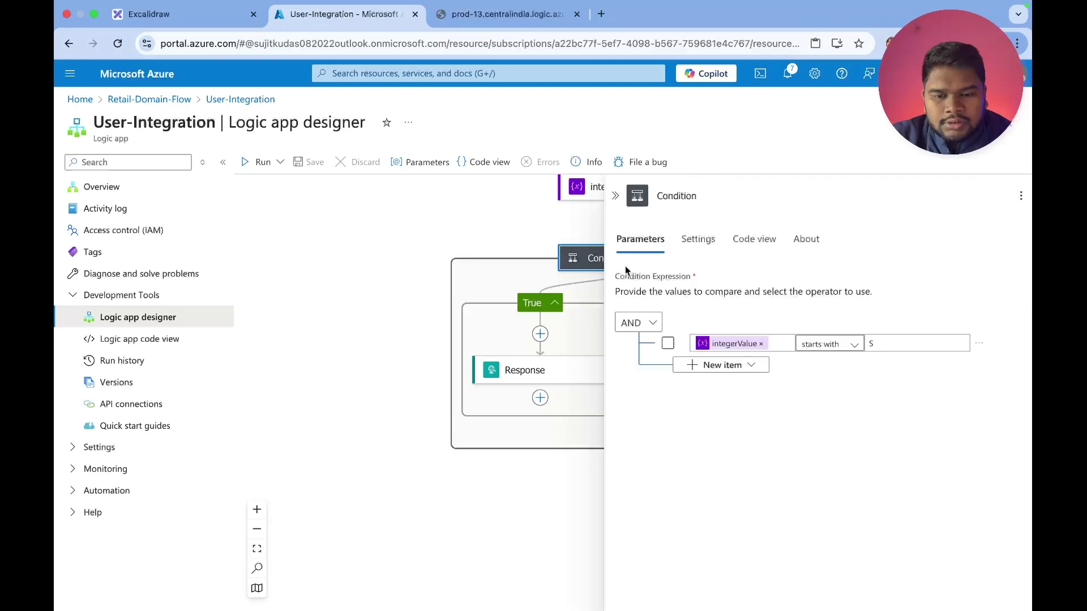
text(s)
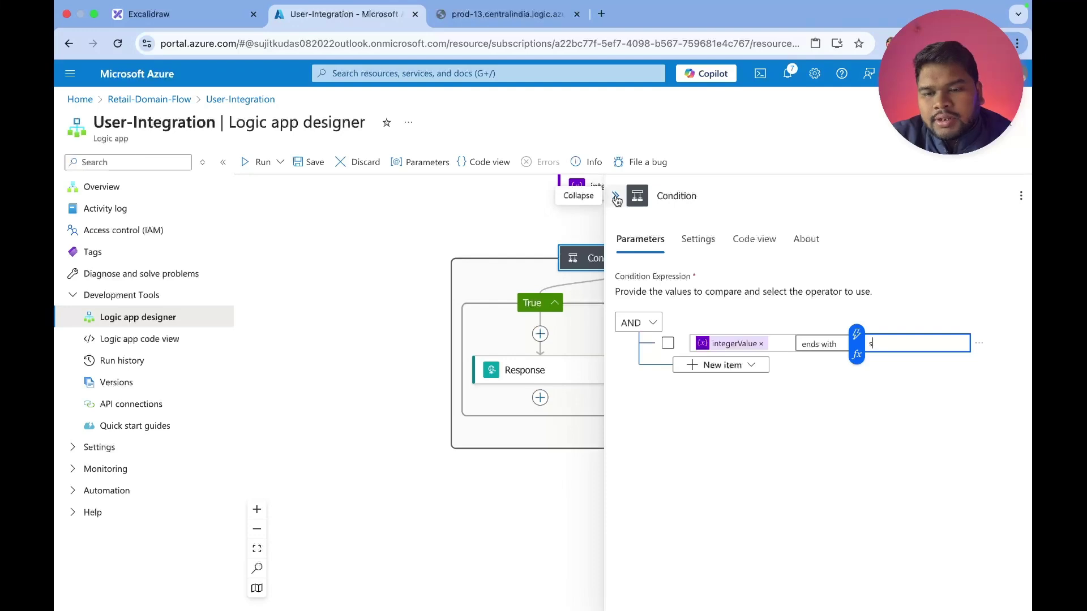
click(303, 164)
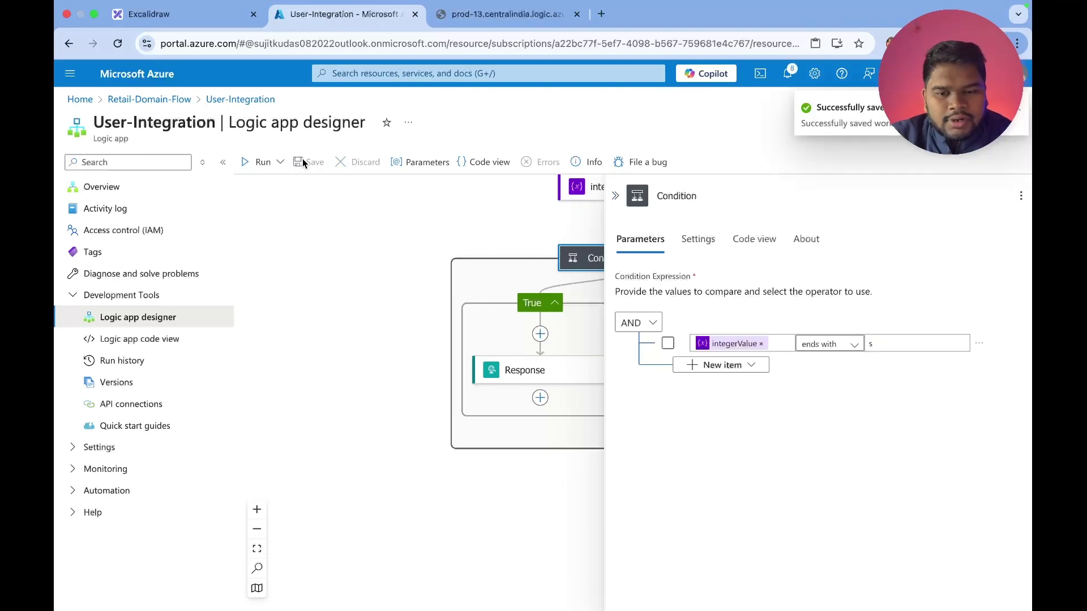
Test the "ends with" condition by requesting the trigger URL again in its browser tab
click(509, 16)
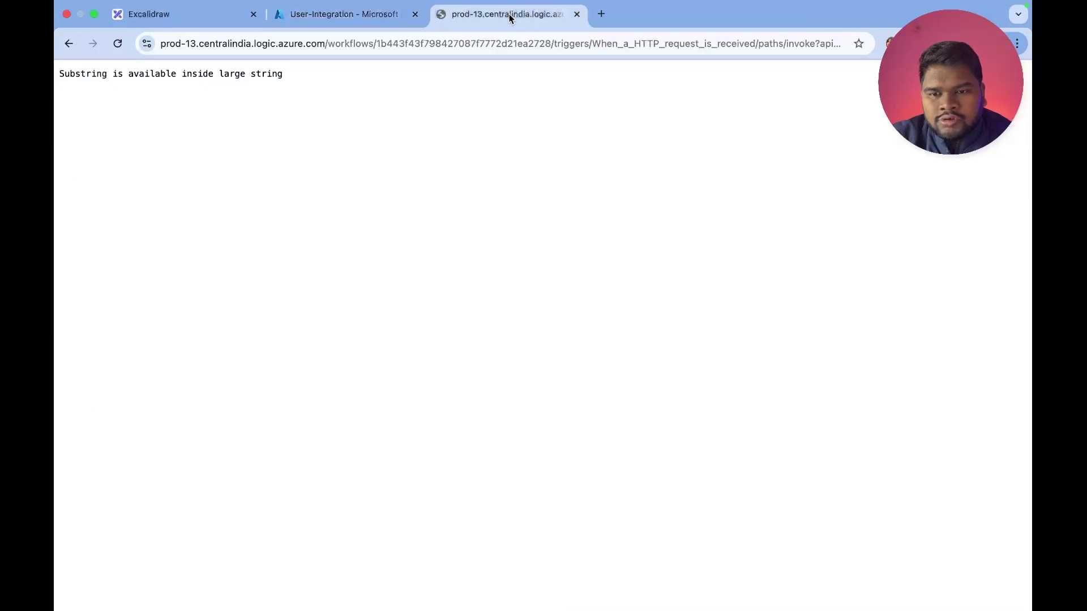
click(504, 50)
key(Return)
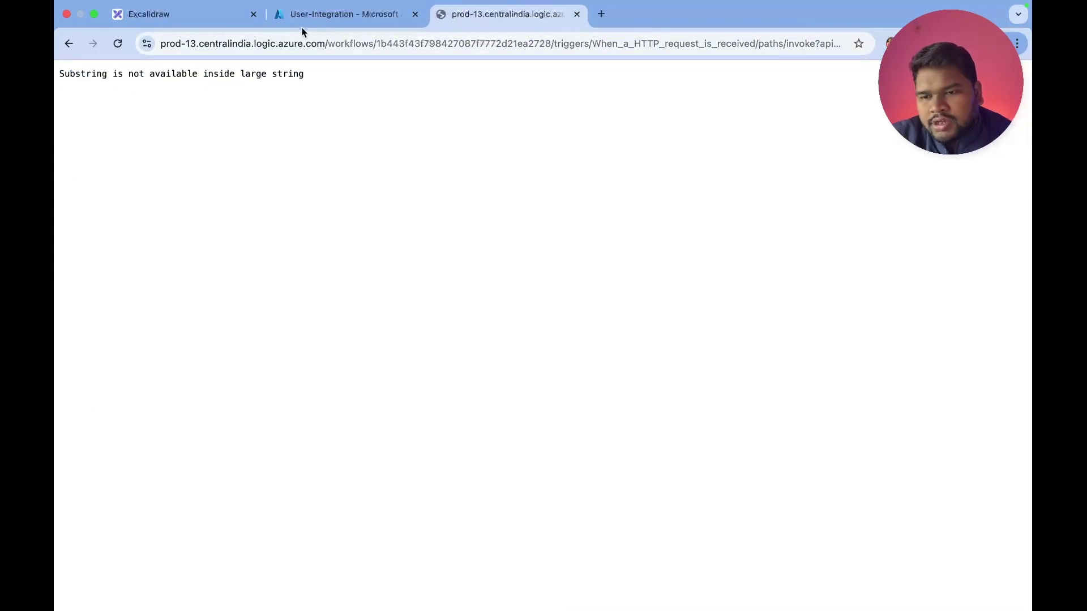
Open the newest run in the User-Integration run history and examine the branches and the False branch Response 1 inputs
click(316, 16)
click(126, 341)
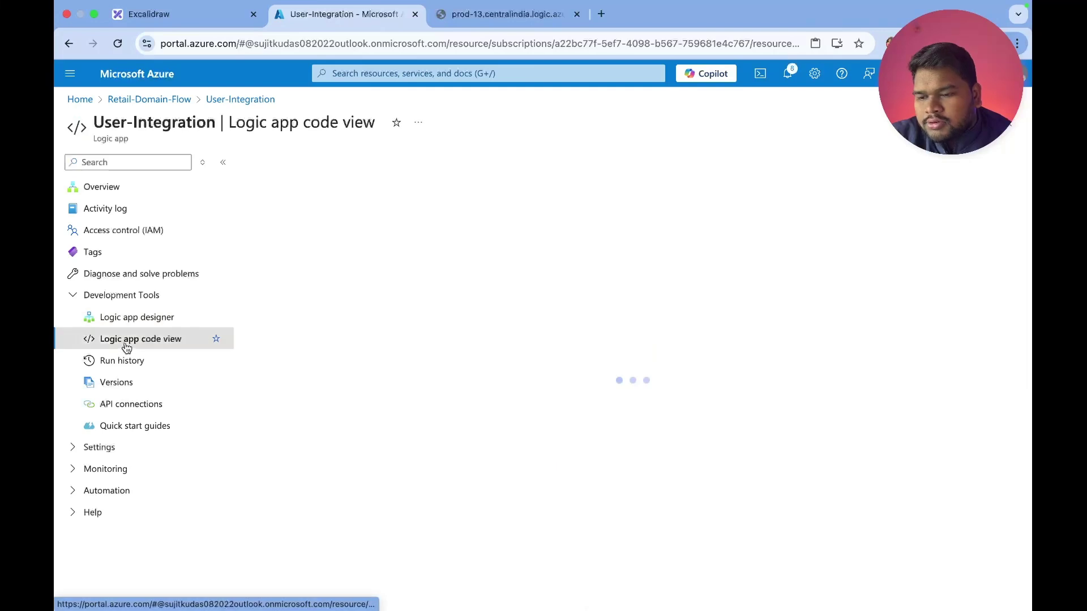
click(123, 360)
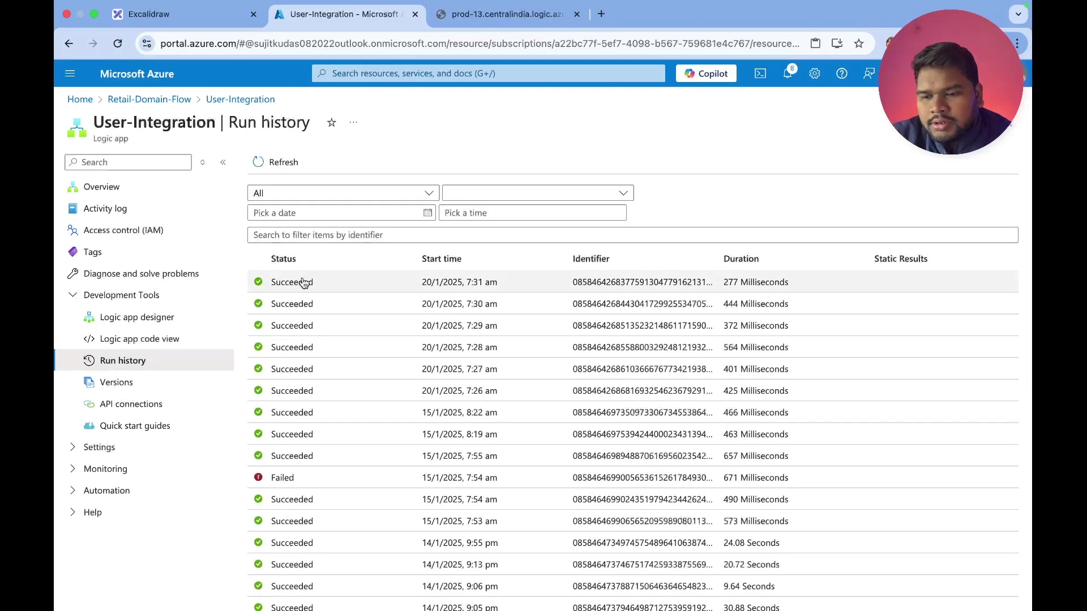
click(420, 284)
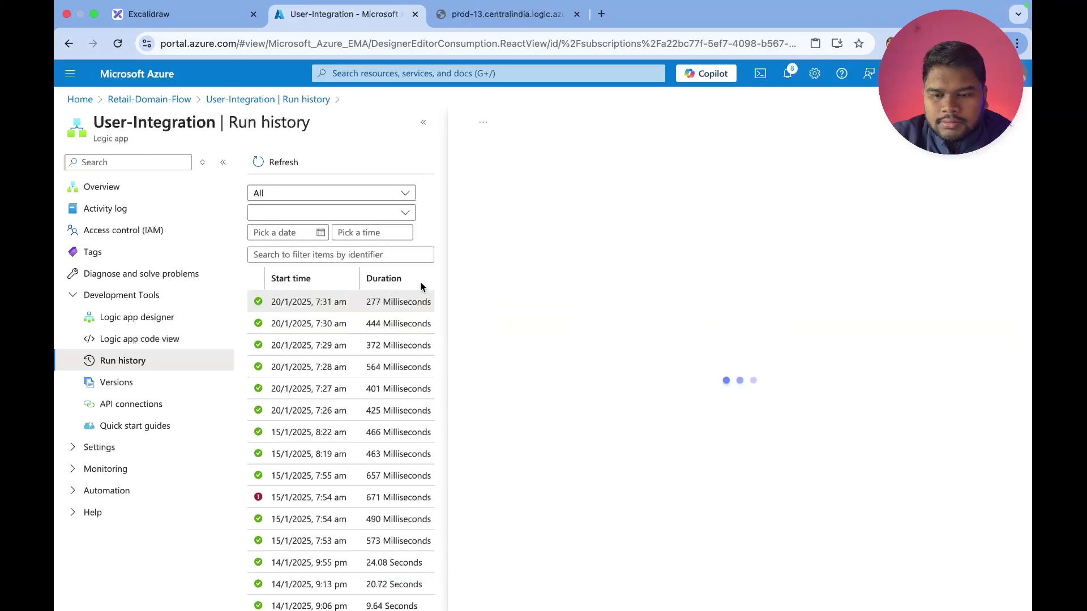
scroll(793, 296, down, 6)
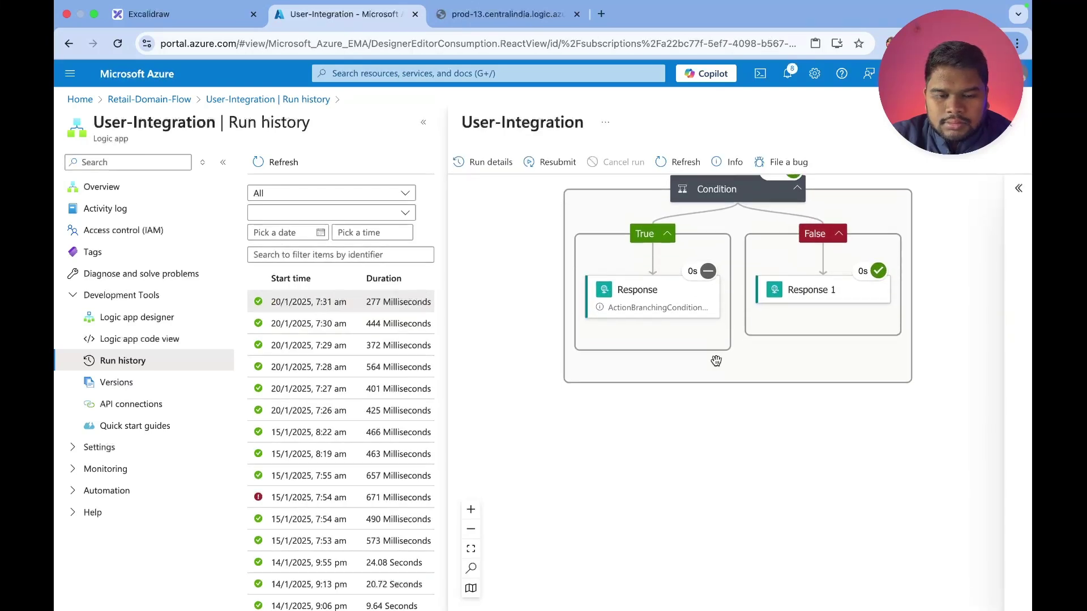
click(793, 277)
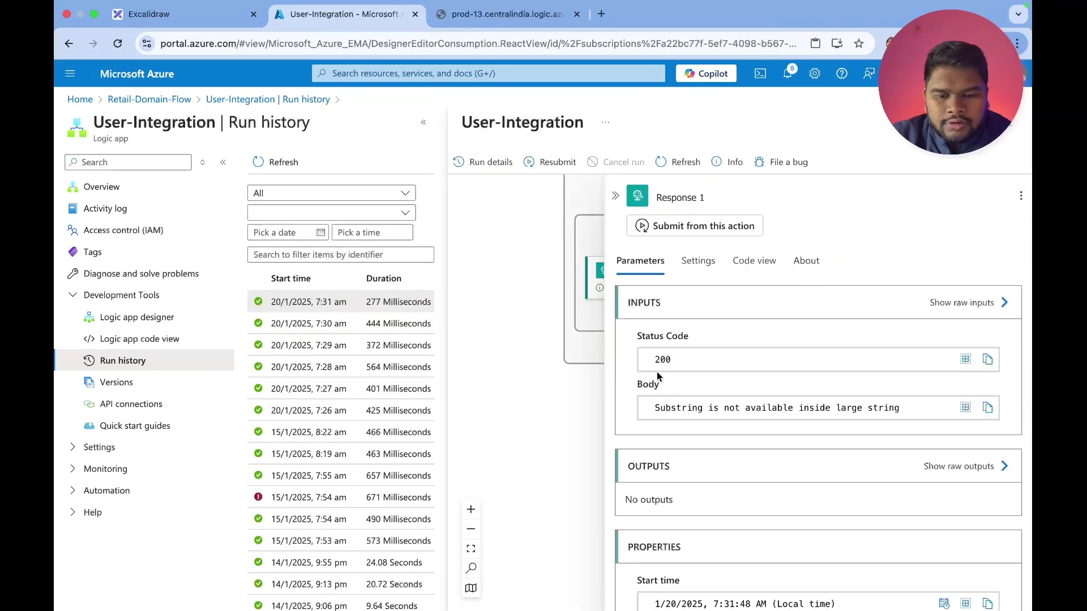
click(615, 195)
scroll(751, 227, up, 2)
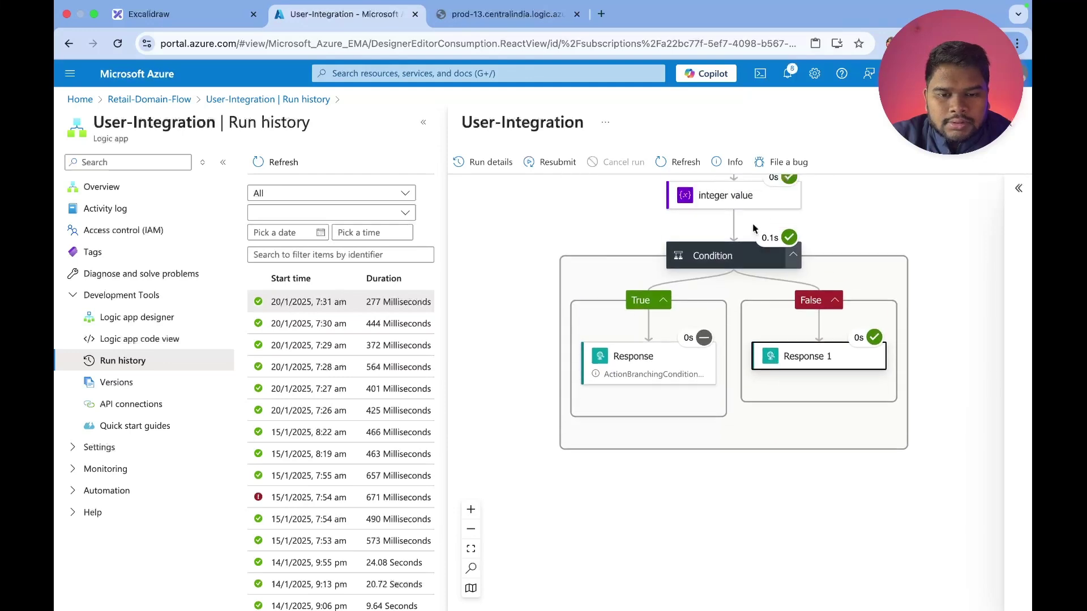
Examine the Condition's result and code view and the integer value action's inputs in the open run
click(738, 261)
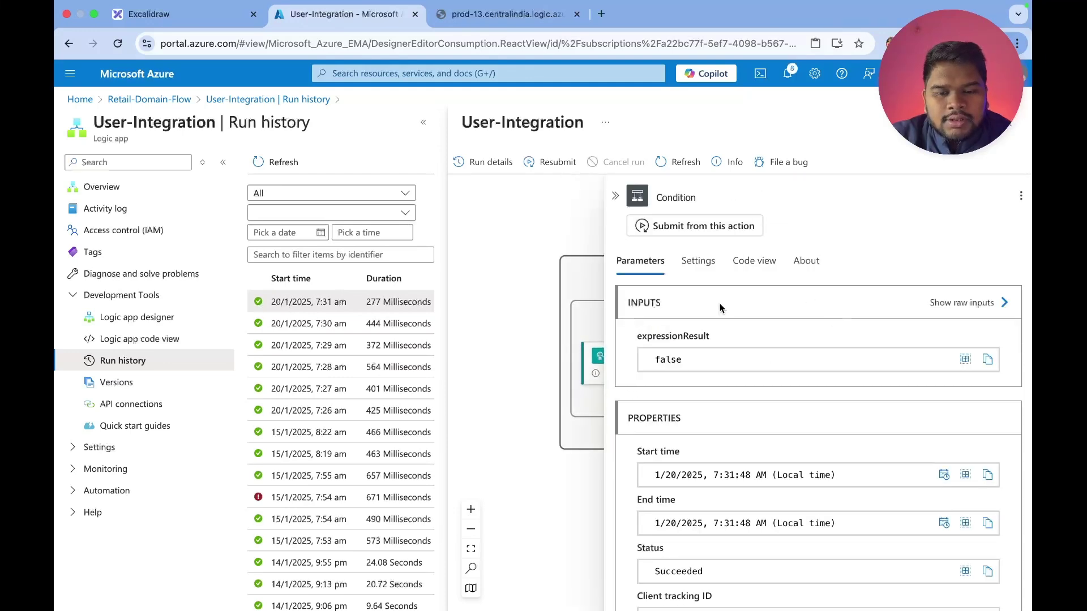
click(751, 269)
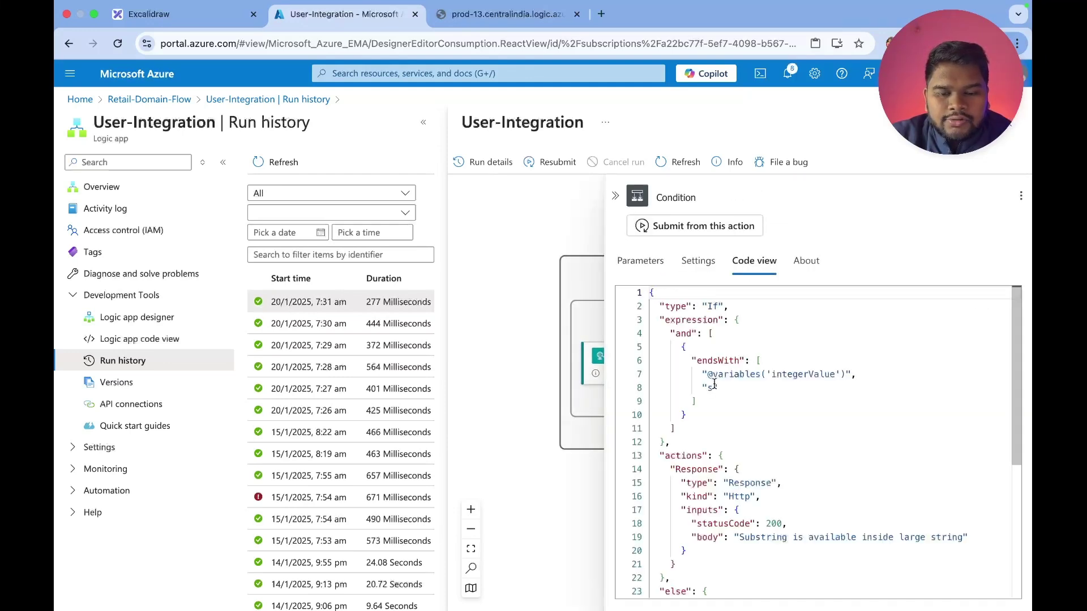
scroll(564, 266, up, 3)
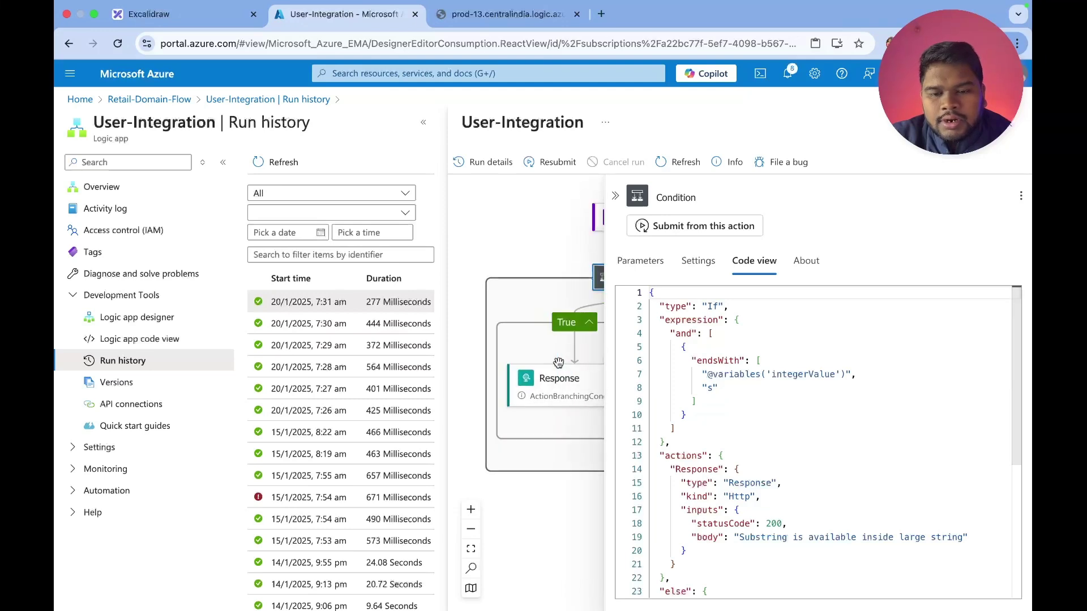
click(564, 266)
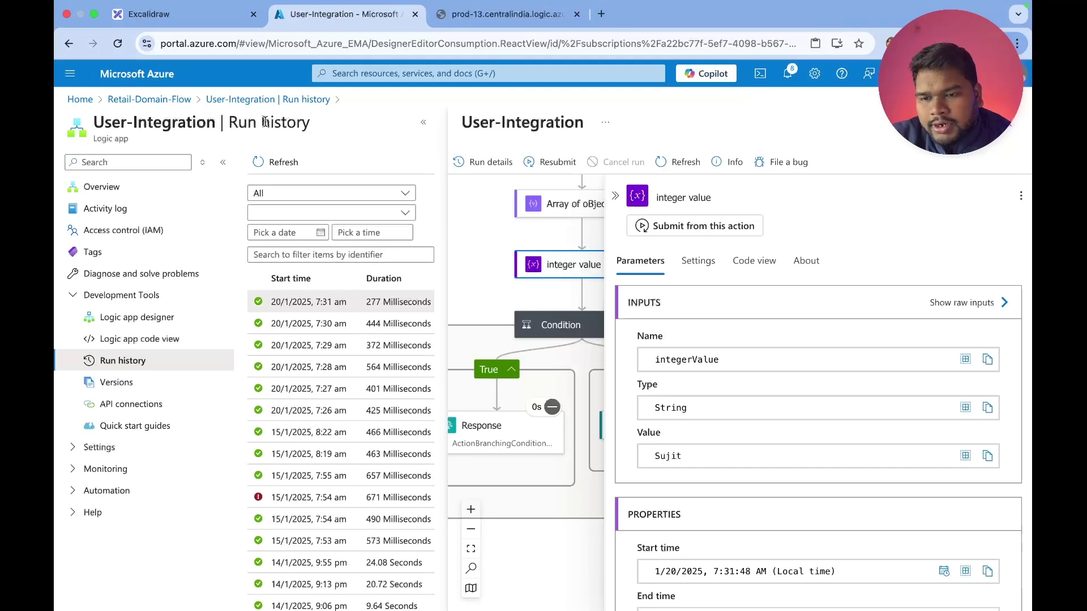
In the logic app designer, change the Condition's "ends with" comparison value to t, and save the workflow
click(170, 315)
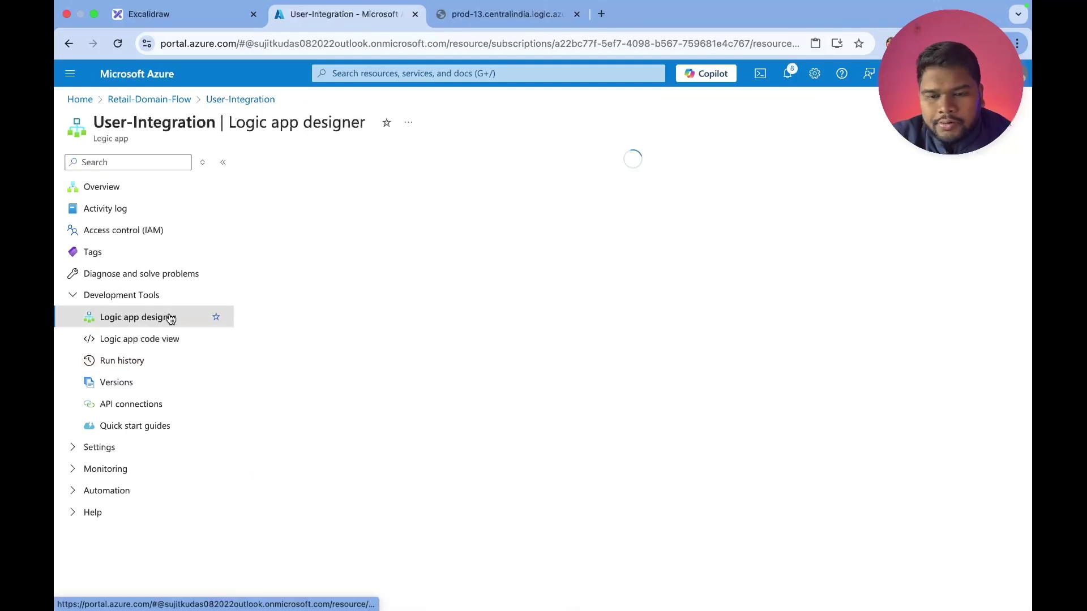
scroll(677, 476, down, 3)
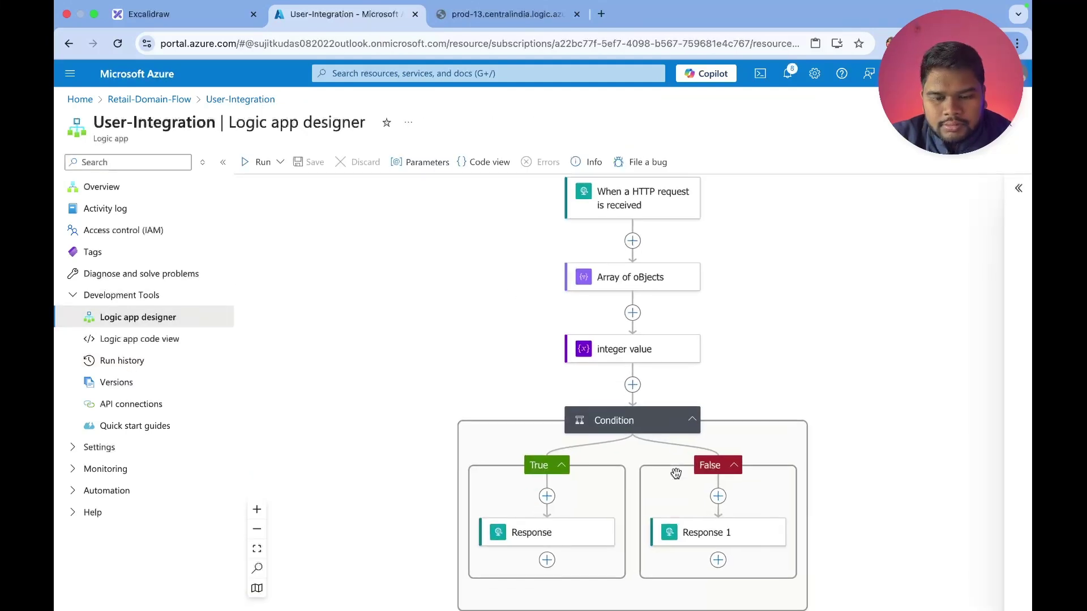
click(655, 416)
click(904, 343)
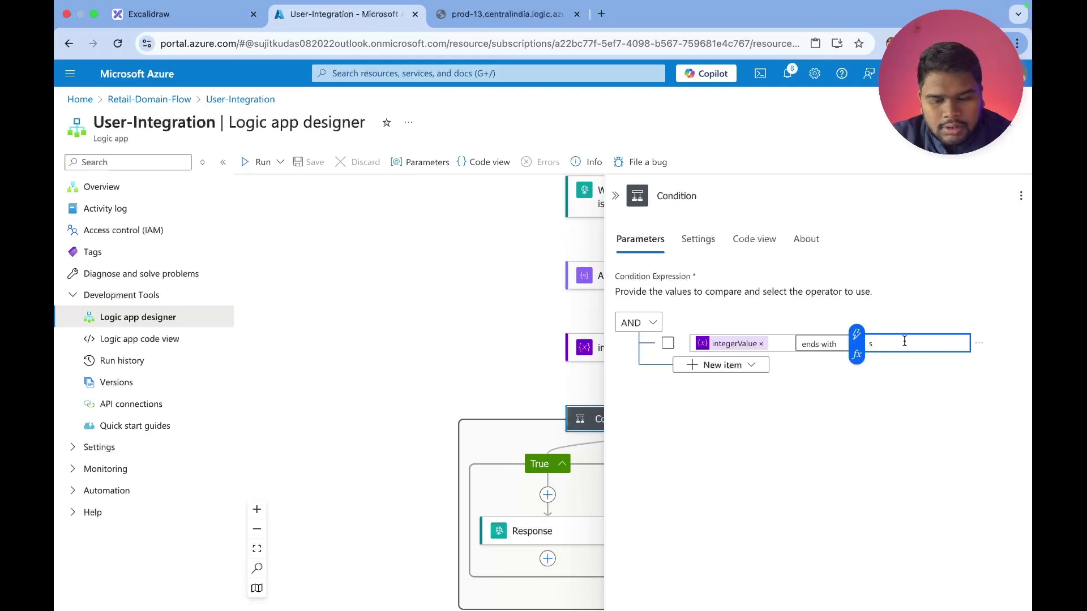
key(BackSpace)
click(616, 196)
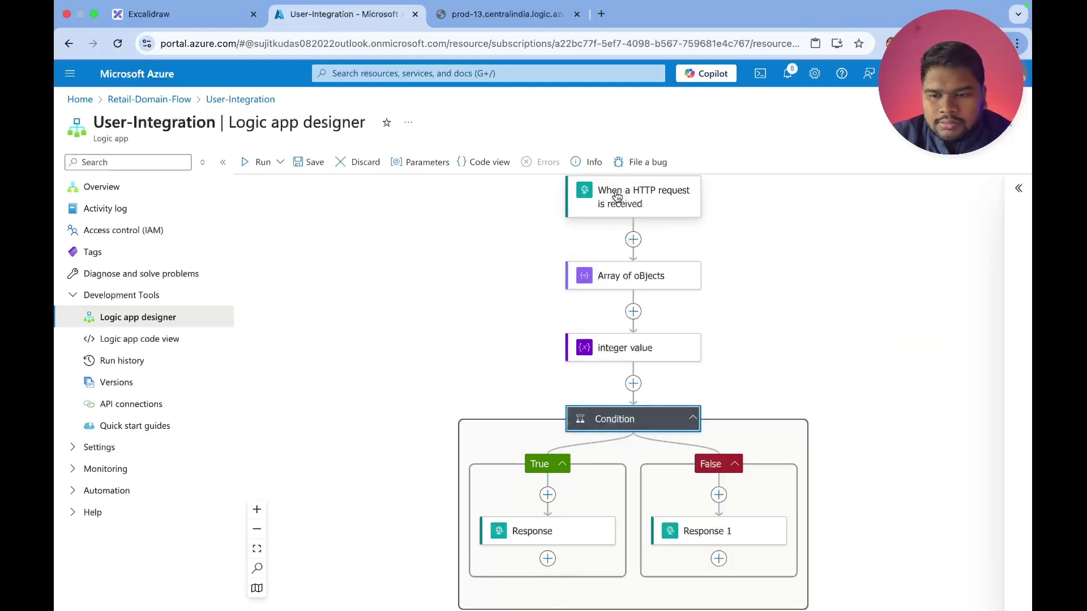
click(306, 162)
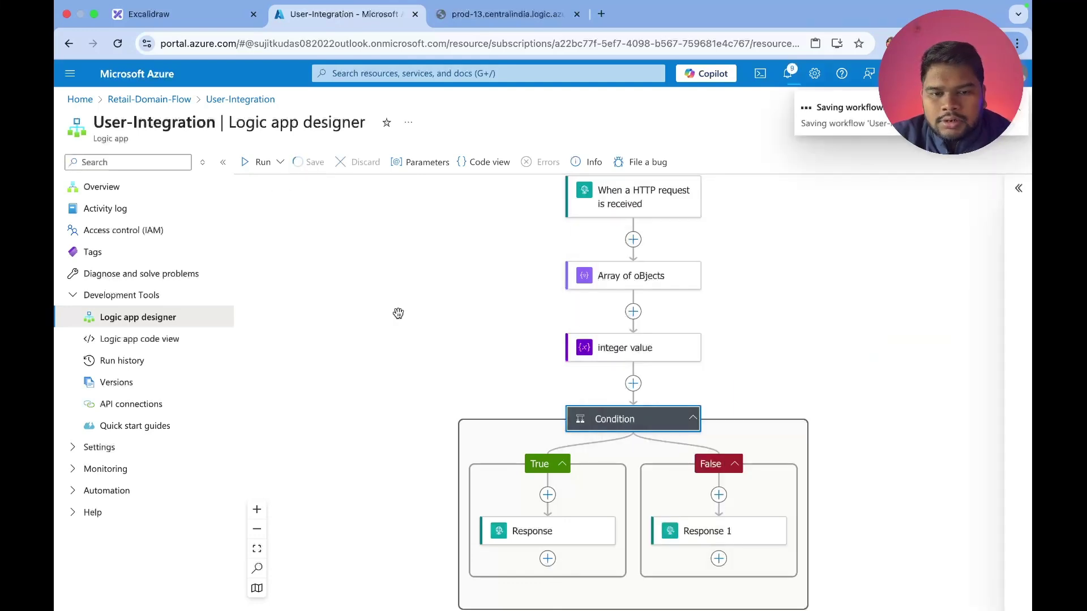
Test the "ends with" t condition by requesting the trigger URL again in its browser tab
key(ctrl+Tab)
click(736, 45)
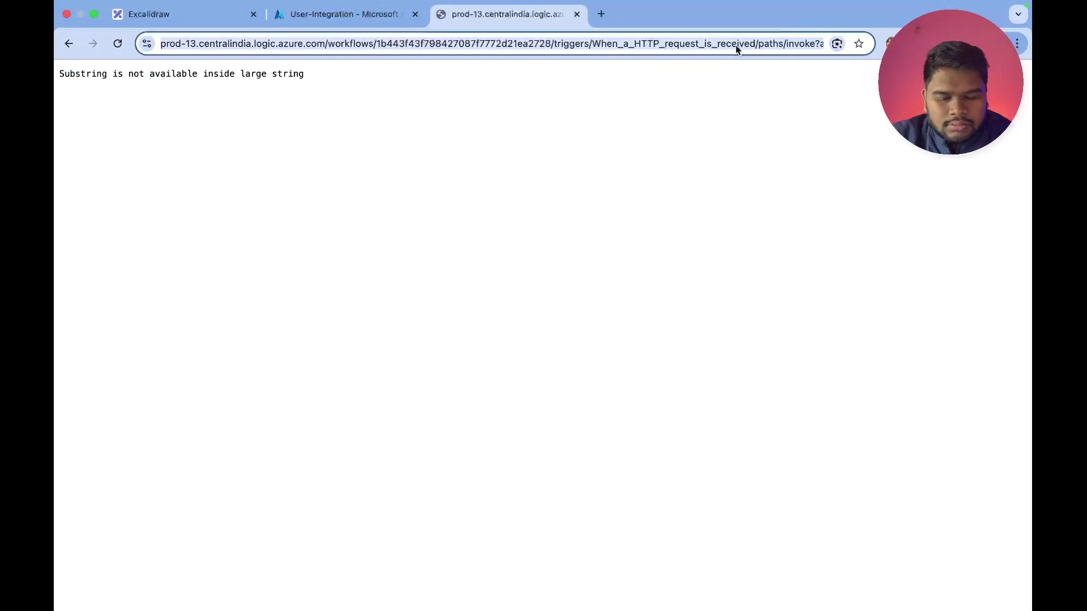
key(Return)
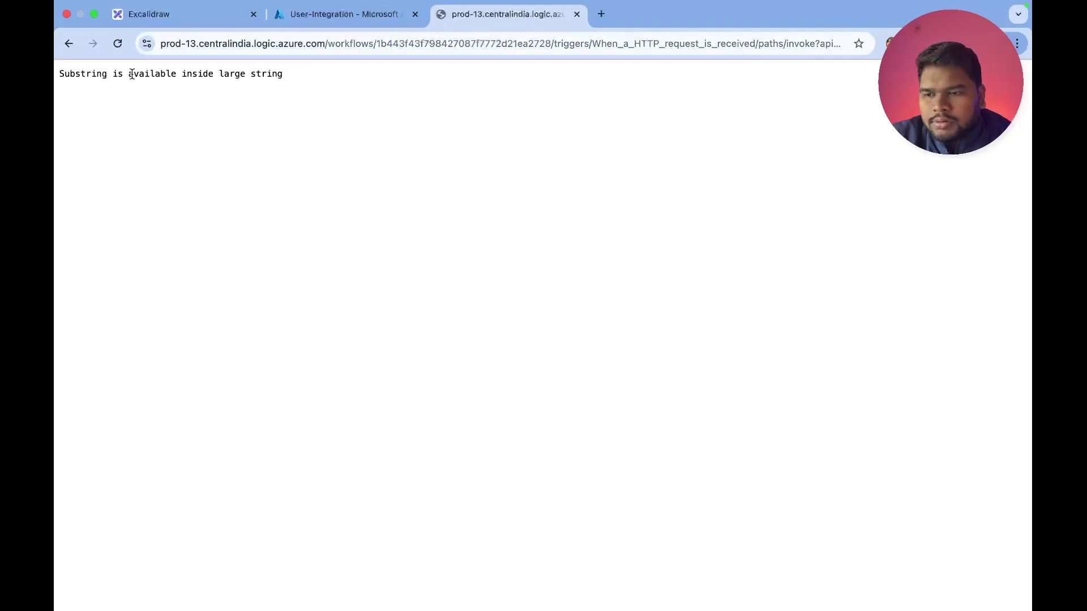
Back in the logic app designer, set the body of the True branch's Response action to true
click(328, 14)
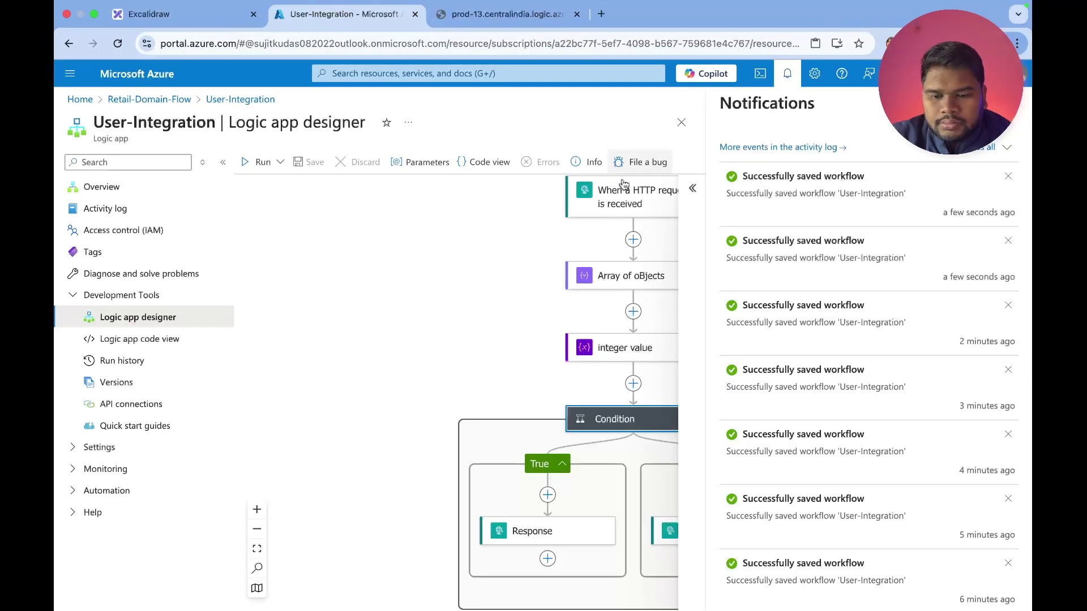
click(563, 530)
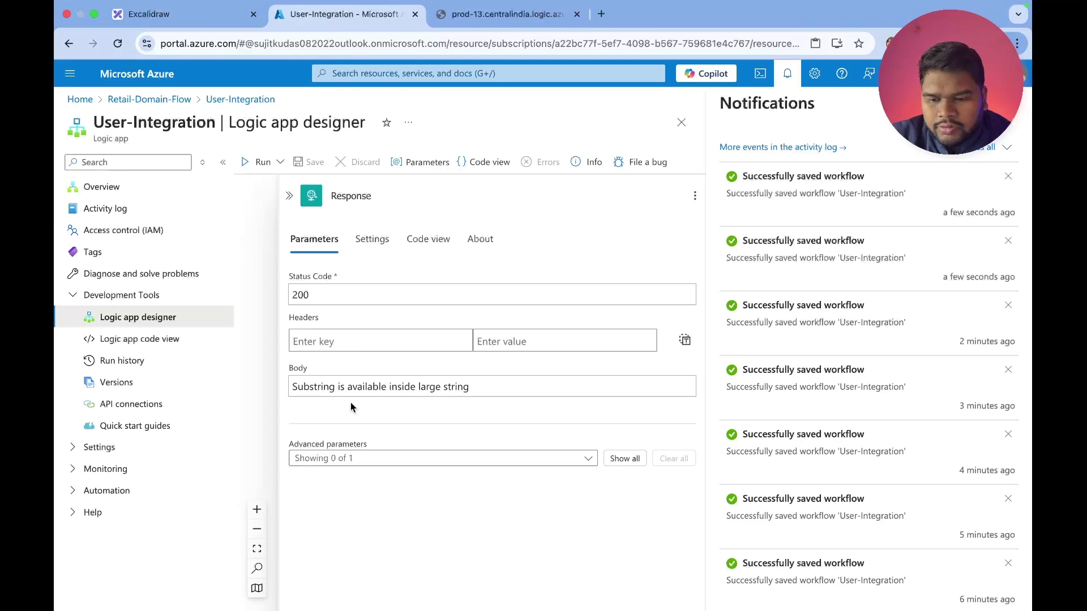
triple_click(390, 391)
text(true)
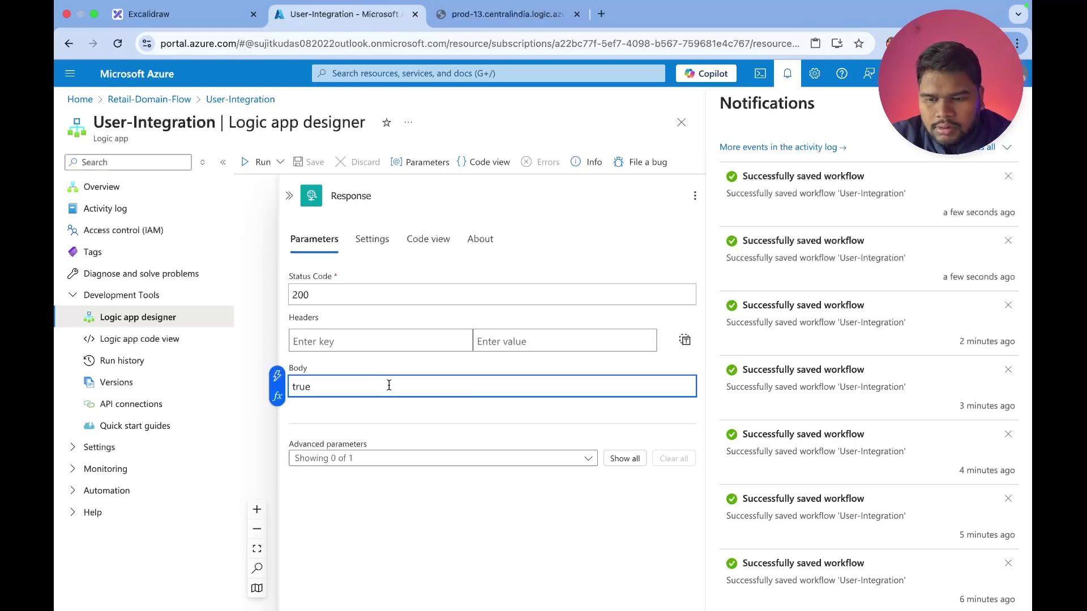
click(290, 196)
Set the body of the False branch's Response 1 action to false, and save the workflow
scroll(510, 396, right, 5)
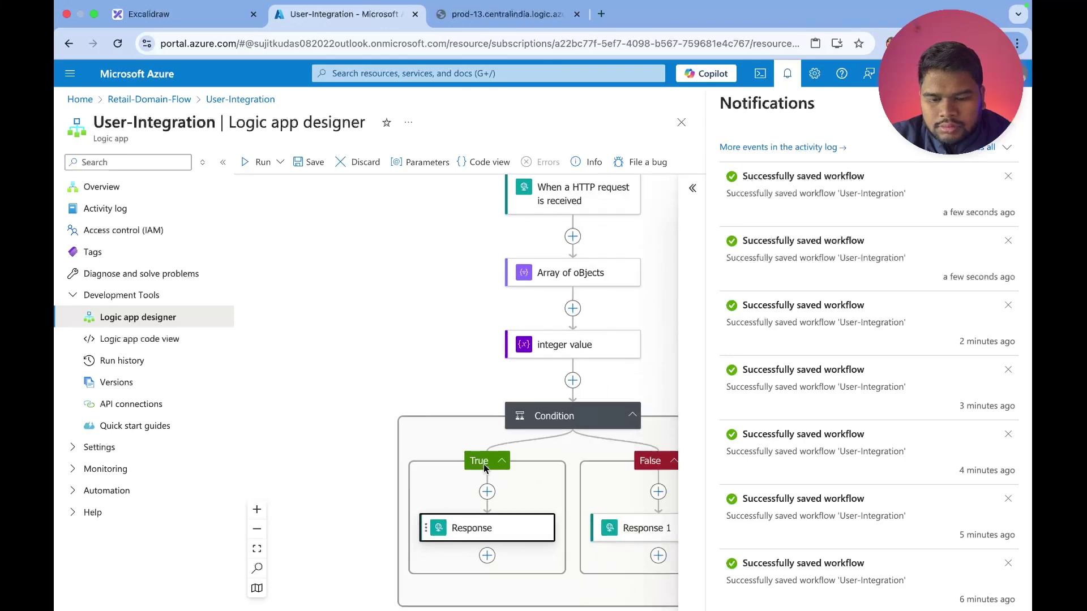
click(527, 514)
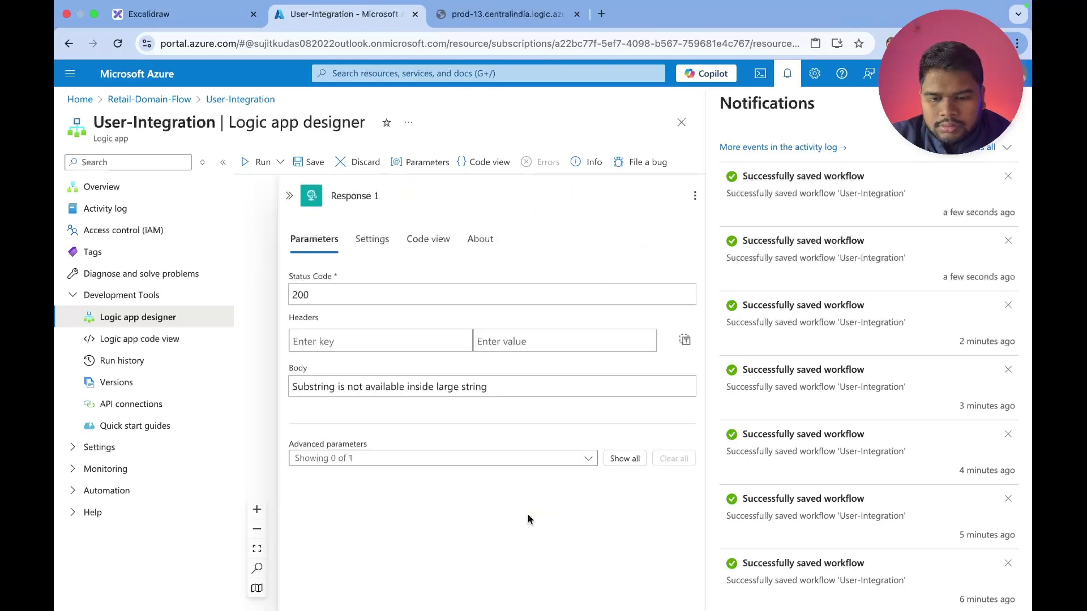
triple_click(418, 388)
text(f)
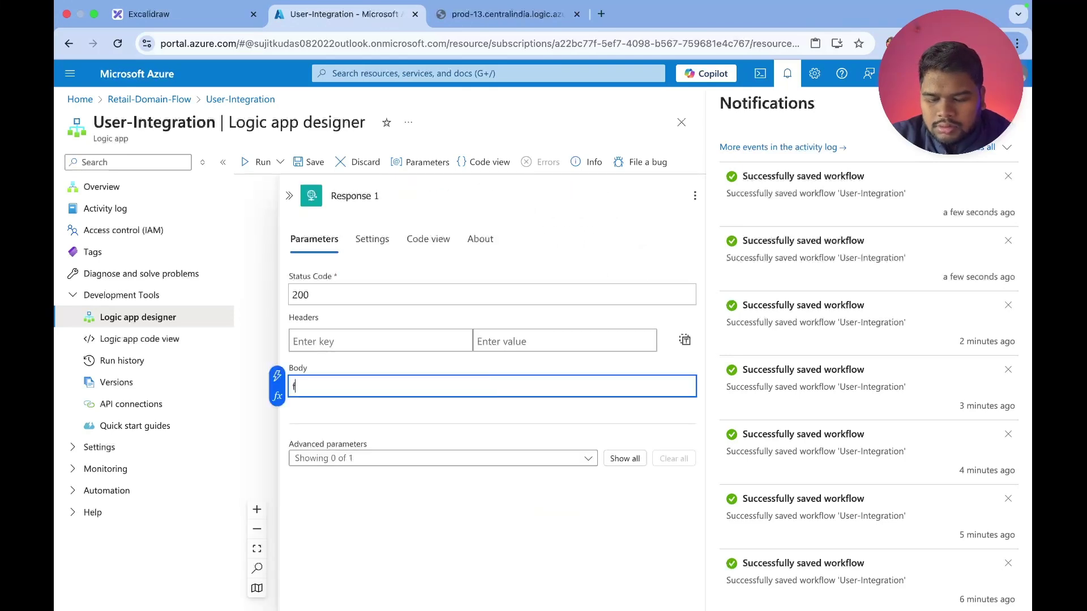
text(alse)
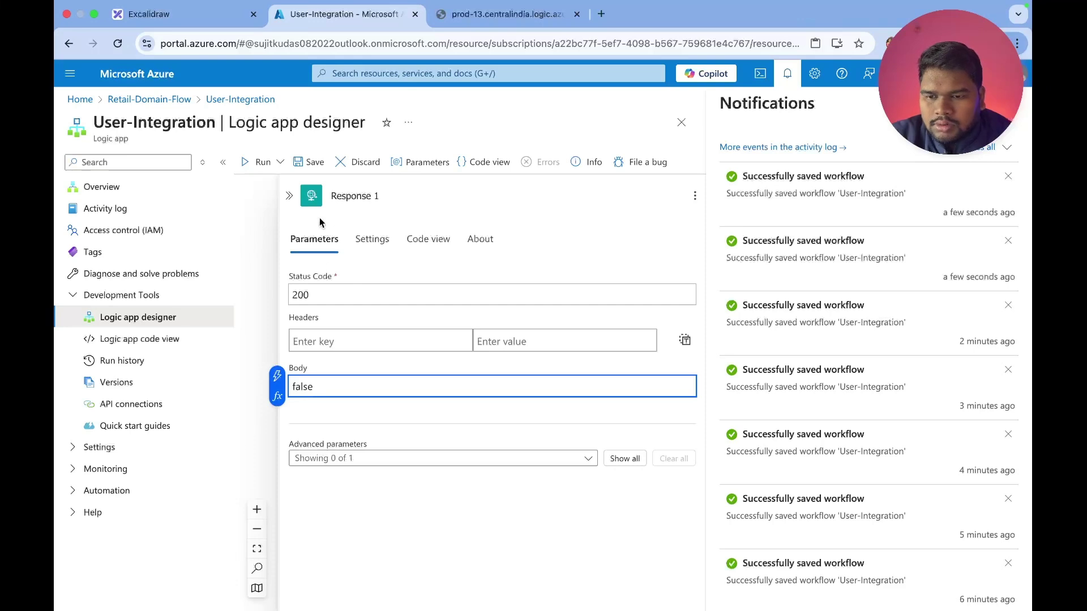
click(290, 196)
click(301, 162)
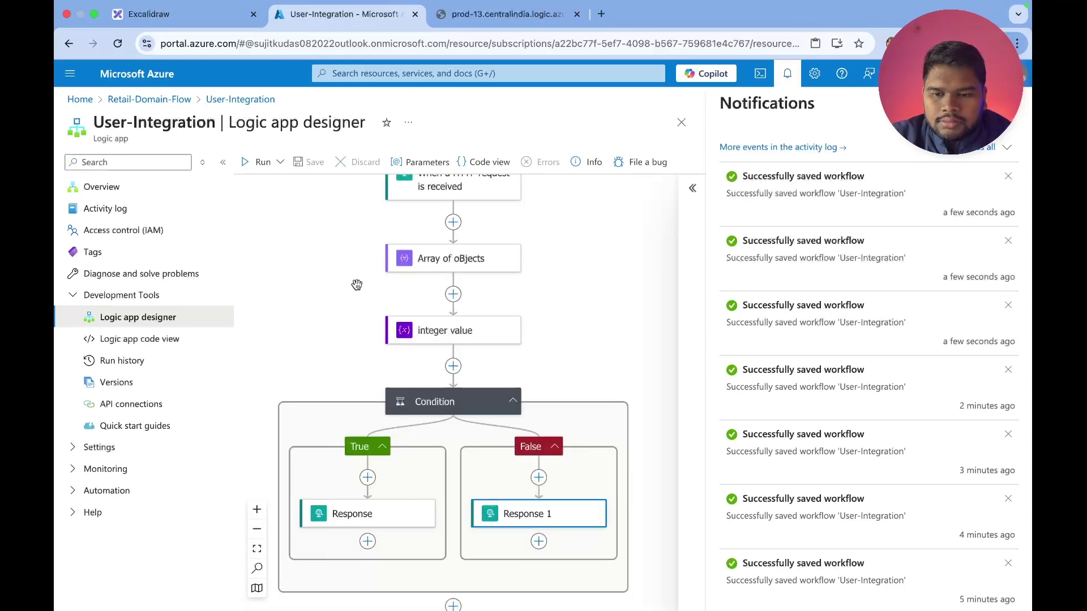
Change the Condition to check that integerValue "is greater than" 10
click(447, 409)
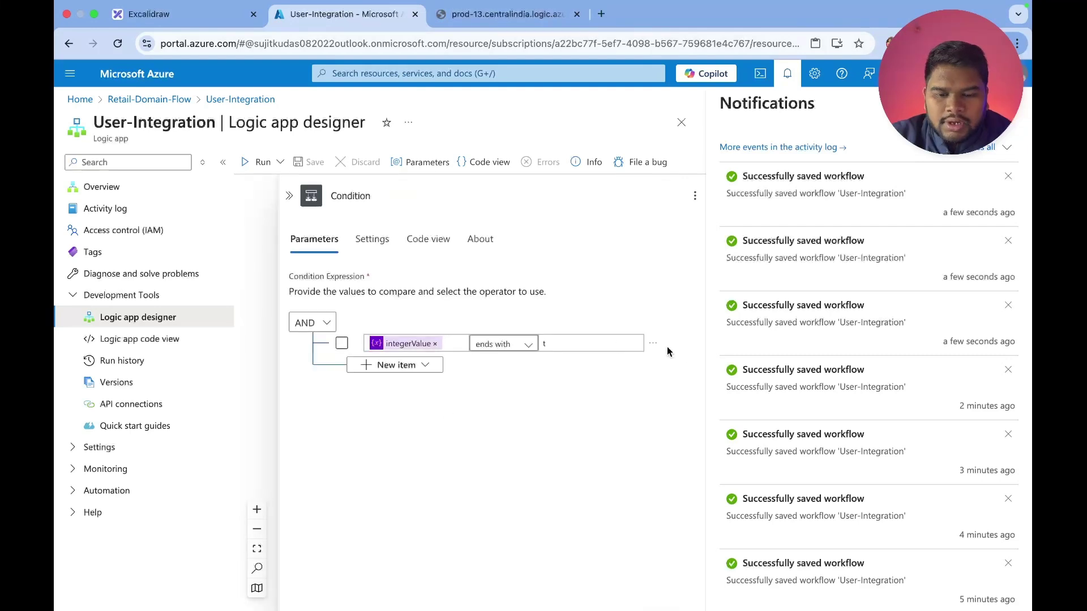
click(499, 346)
click(580, 424)
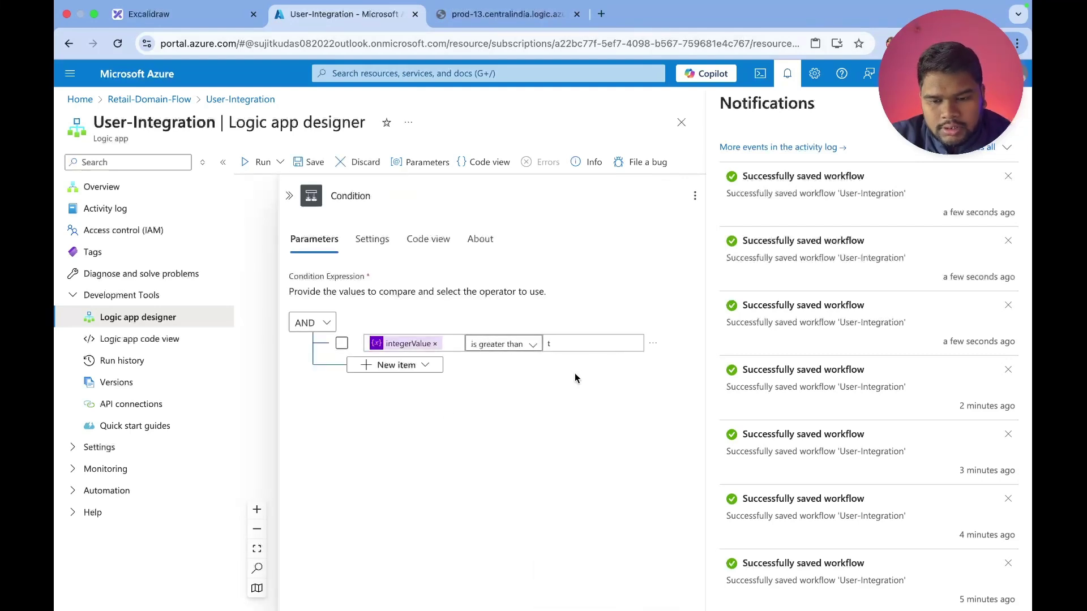
click(573, 346)
text(t)
key(BackSpace)
text(10)
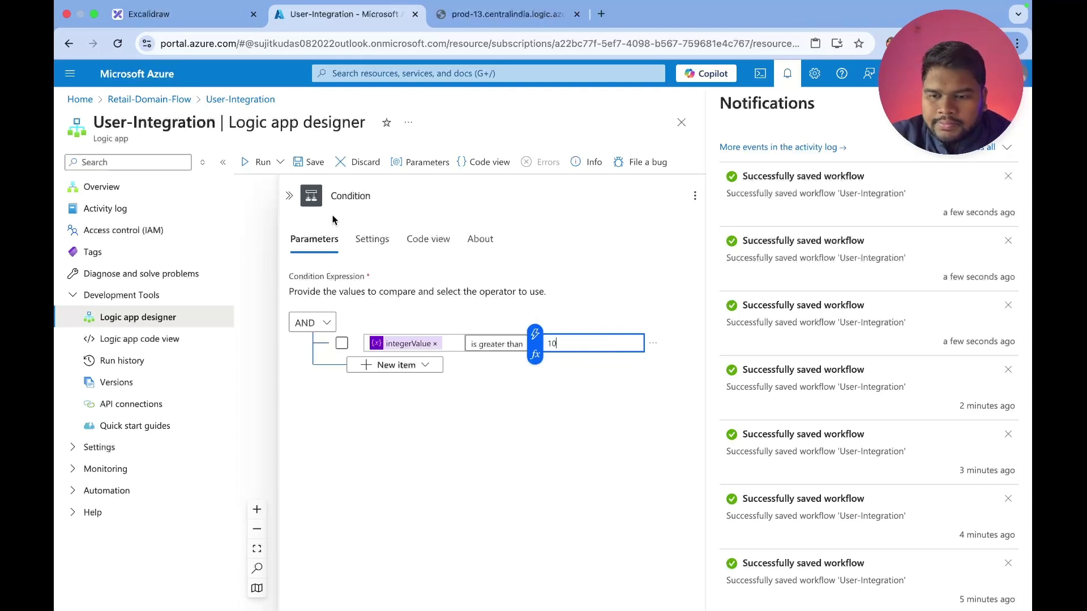
click(289, 195)
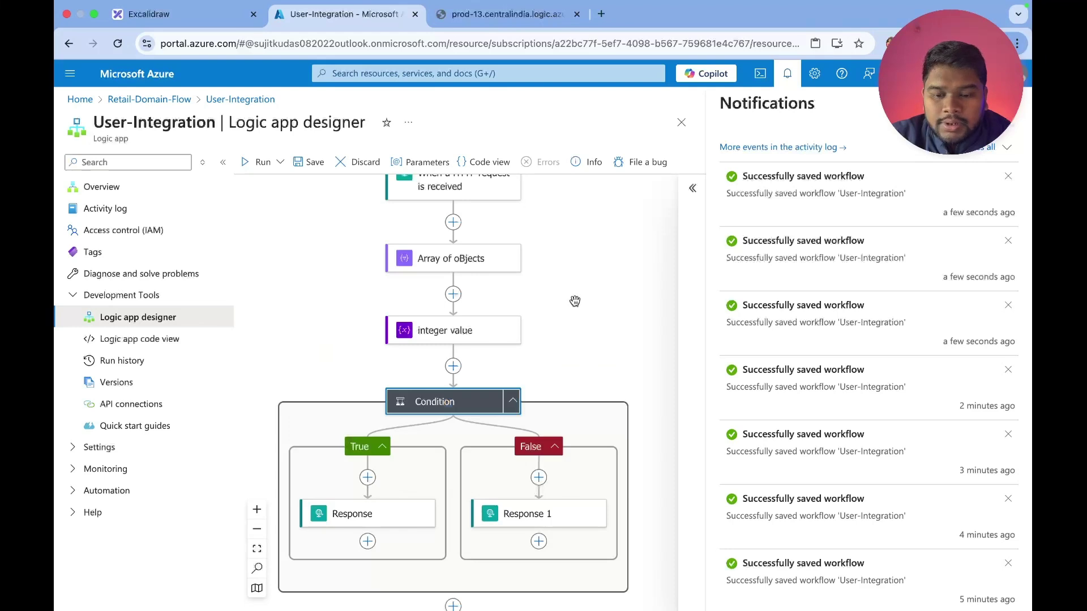
Set the integerValue variable's type to Integer and its value to 10, and save the workflow
scroll(555, 276, up, 3)
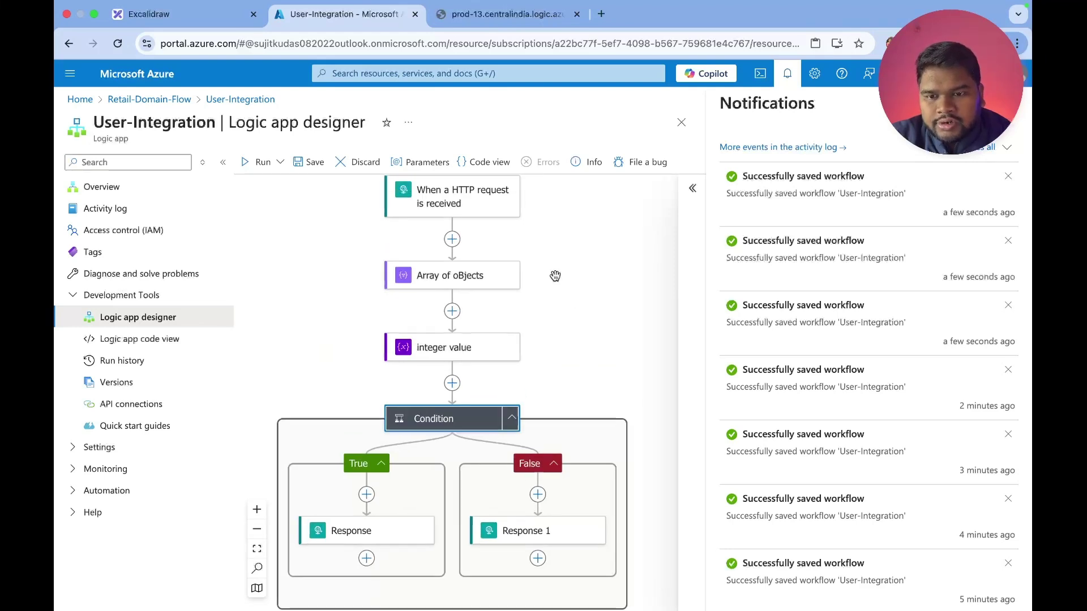
click(454, 417)
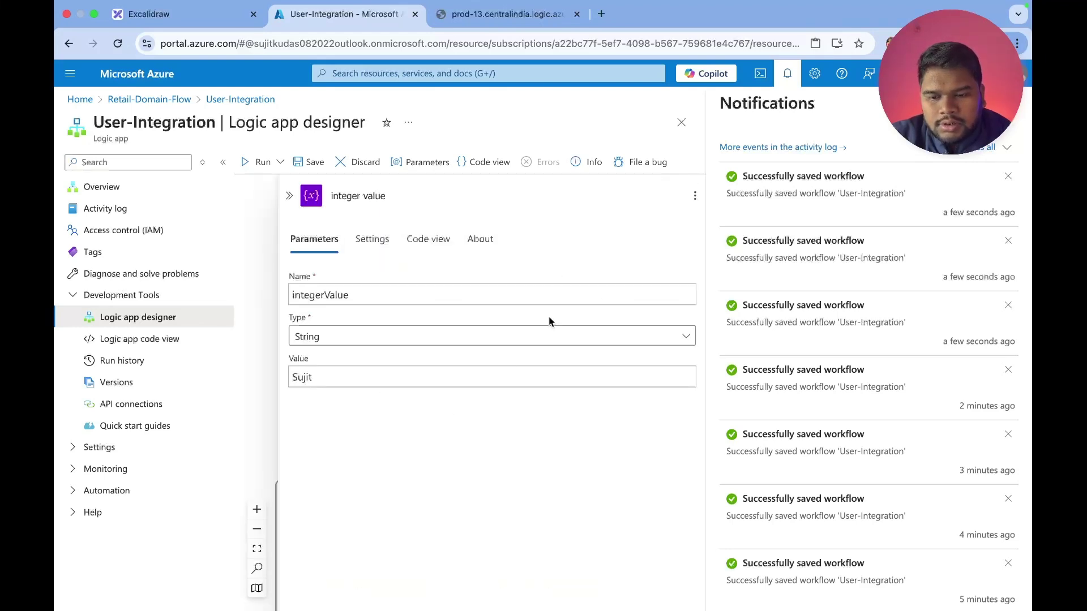
click(482, 340)
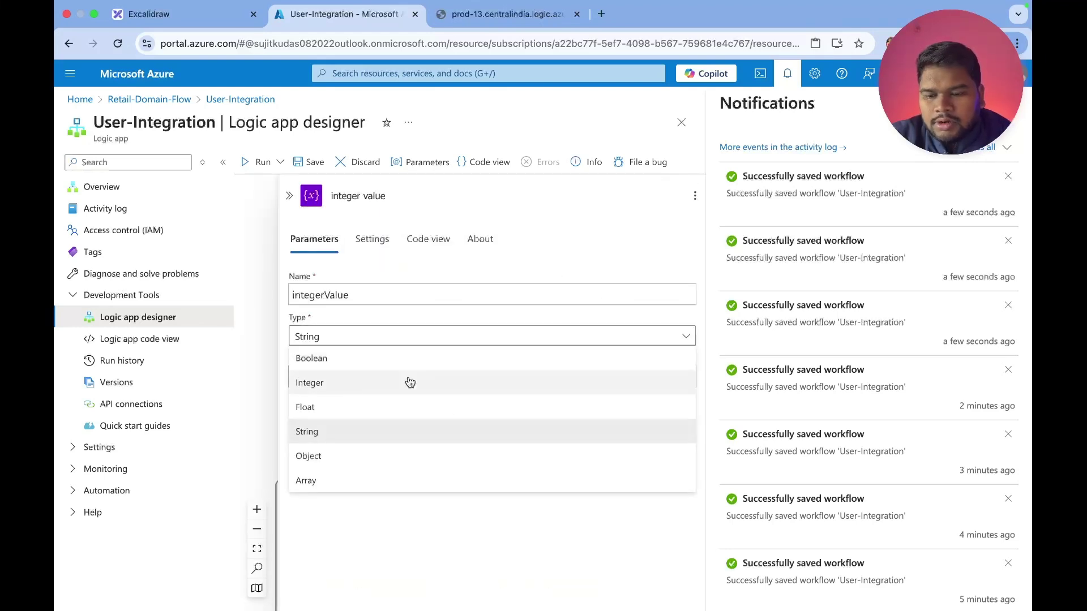
click(326, 383)
click(332, 377)
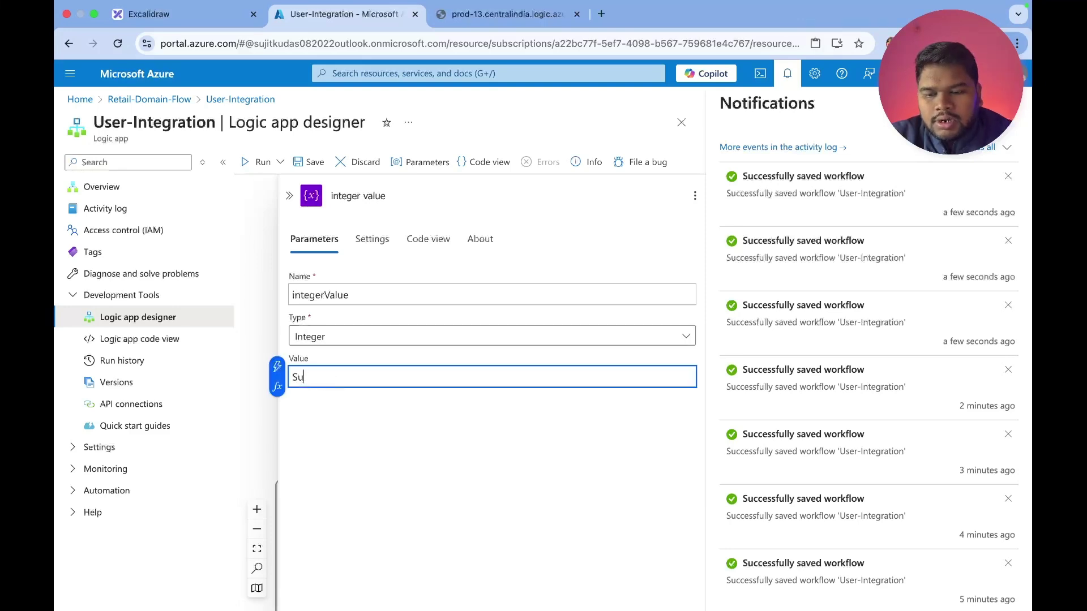
key(BackSpace)
key(BackSpace)
text(10)
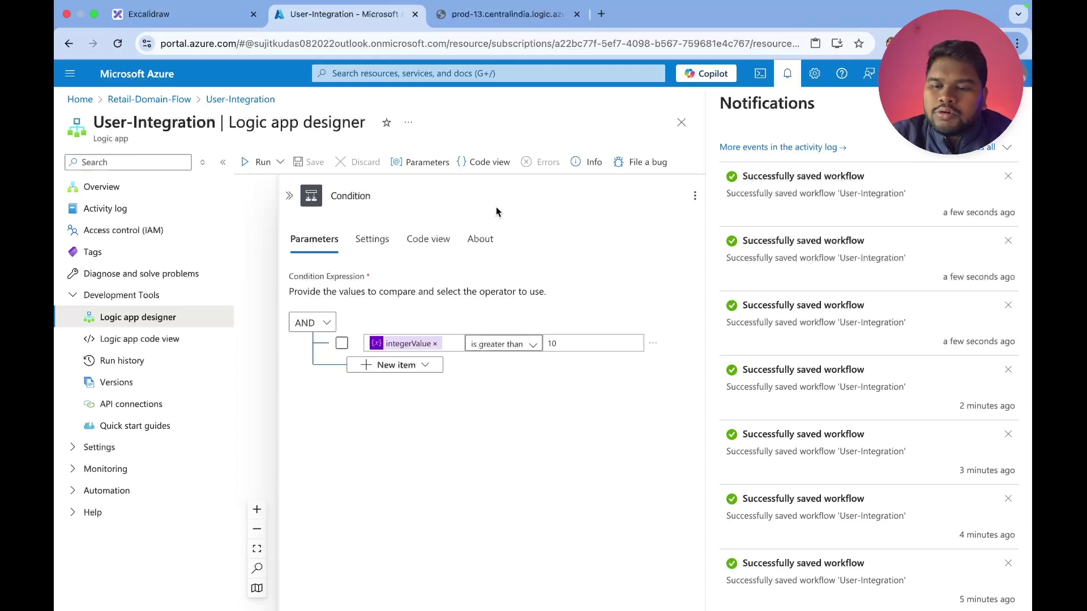
Test the "is greater than" condition by requesting the trigger URL again in its browser tab
click(501, 17)
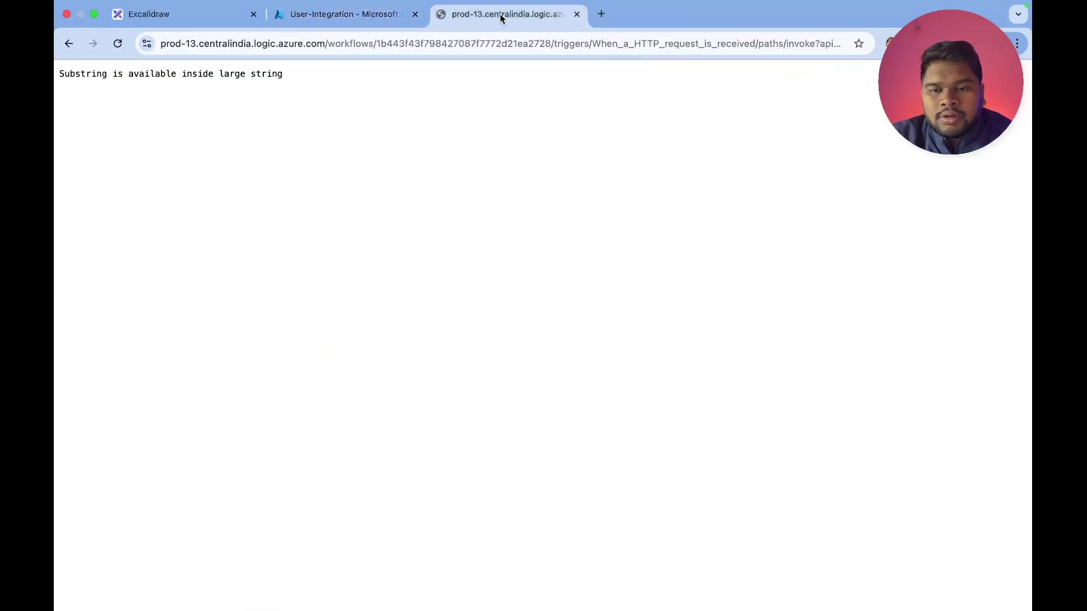
click(501, 43)
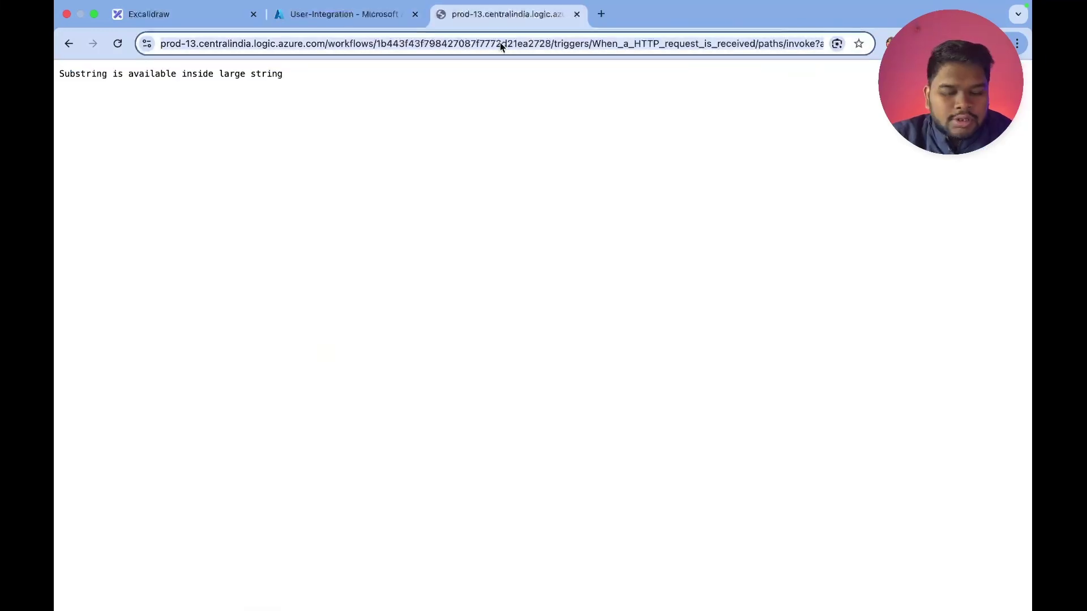
key(Return)
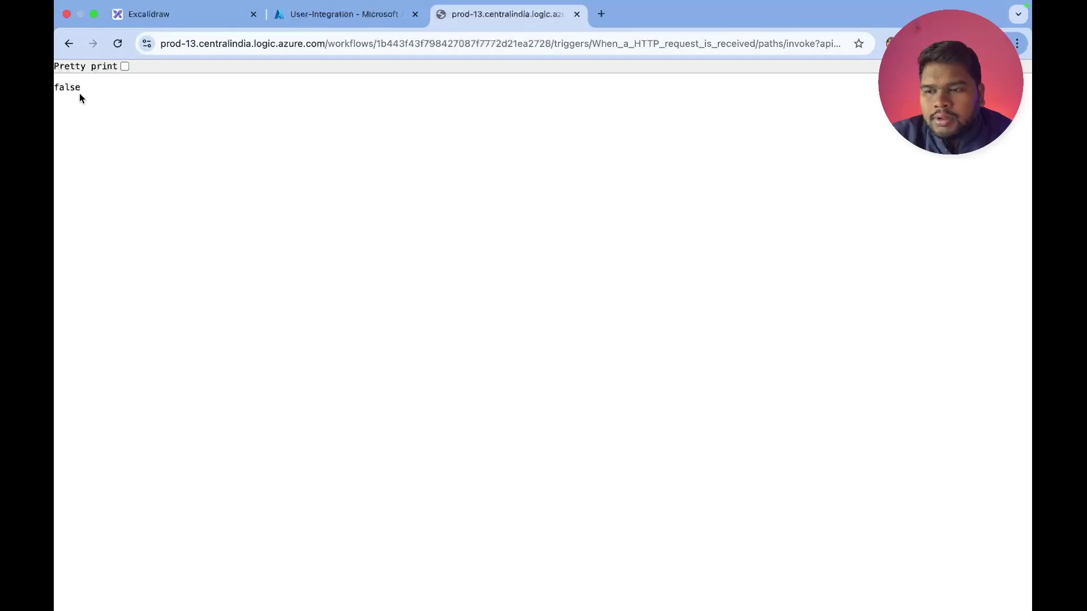
In the designer, change the Condition's operator to "is greater or equal to", and save the workflow
click(350, 16)
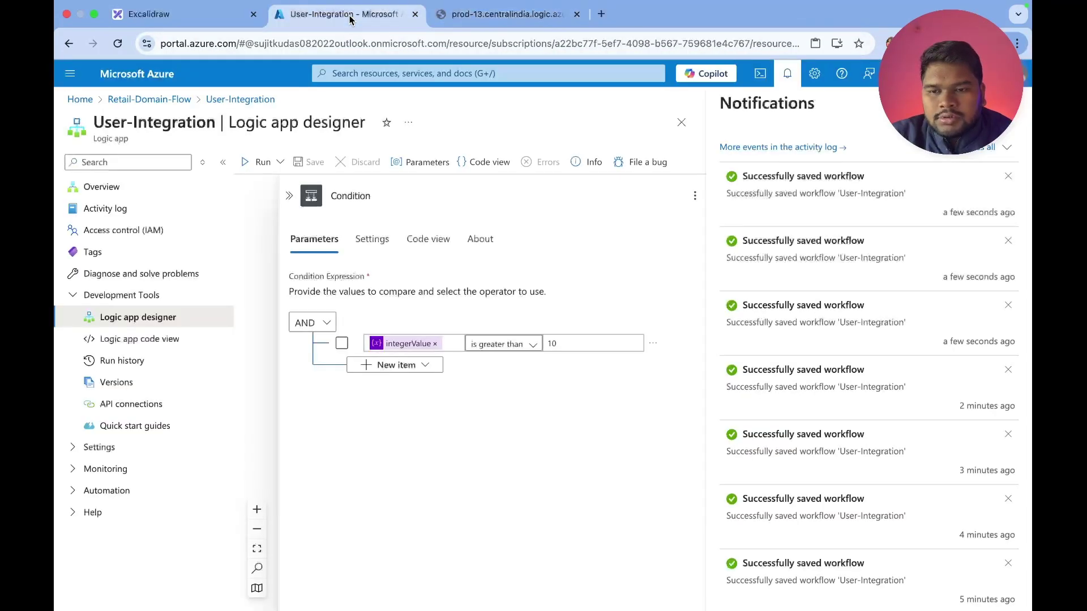
click(533, 346)
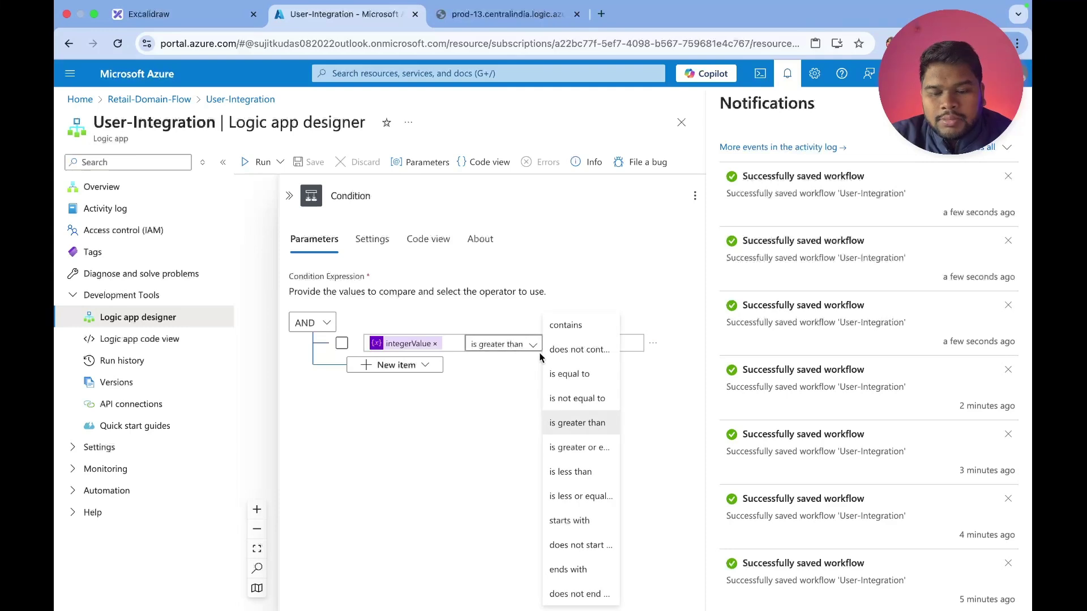
click(574, 447)
click(308, 163)
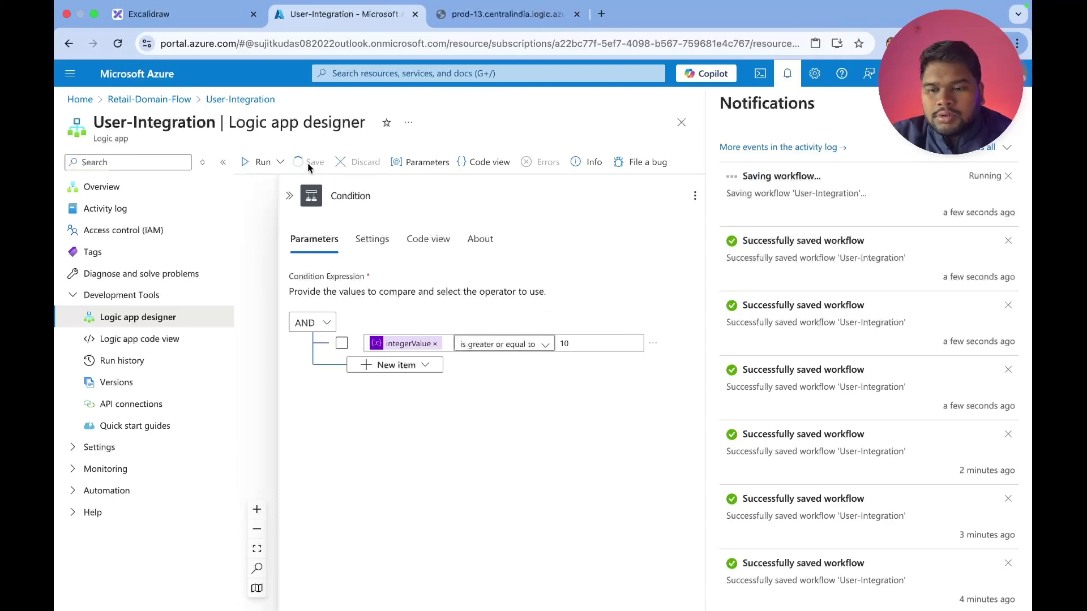
Test the "is greater or equal to" condition by requesting the trigger URL again in its browser tab
click(497, 25)
click(500, 43)
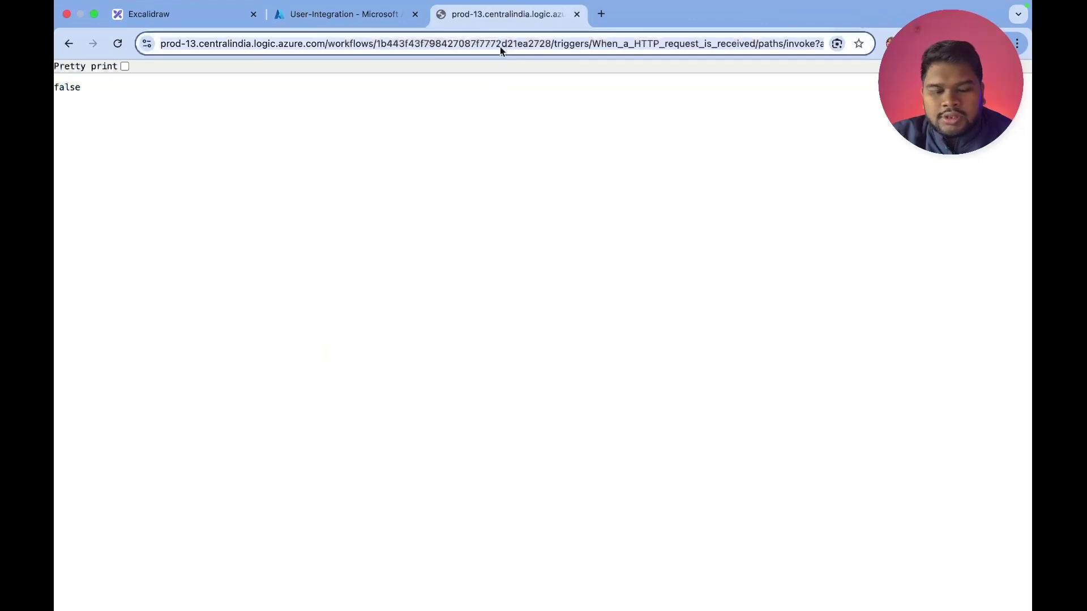
key(Return)
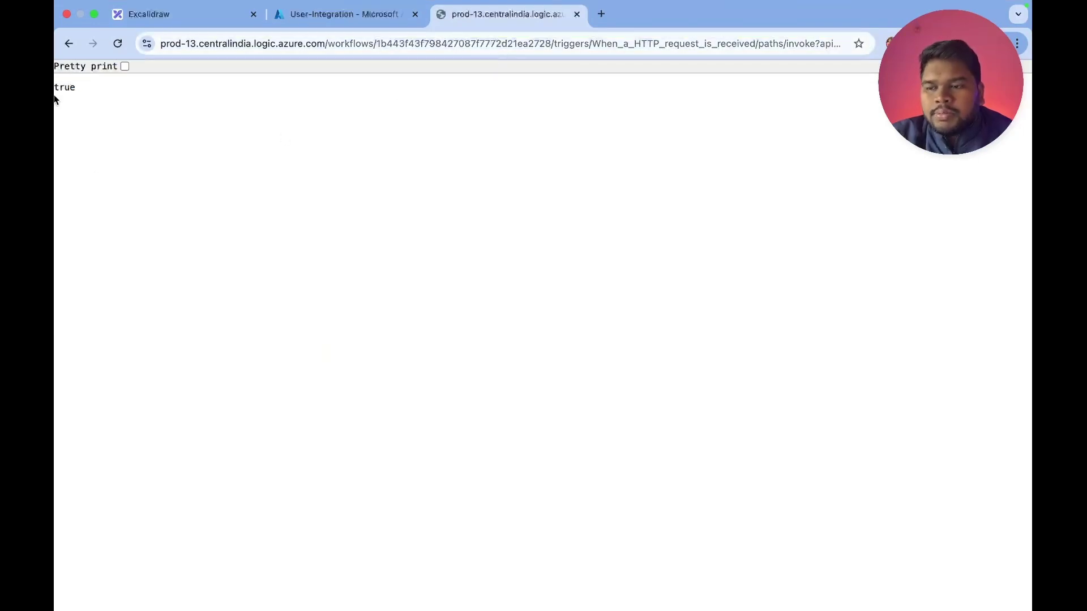
In the designer, change the Condition to check that integerValue "is less than" 11, and save the workflow
click(351, 9)
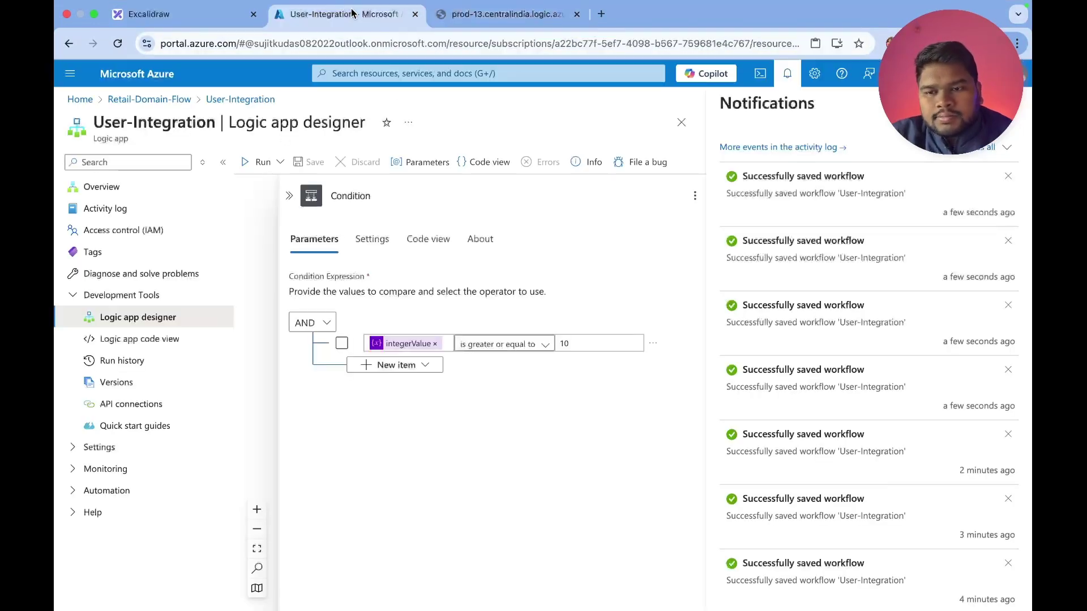
click(545, 345)
click(600, 476)
click(571, 339)
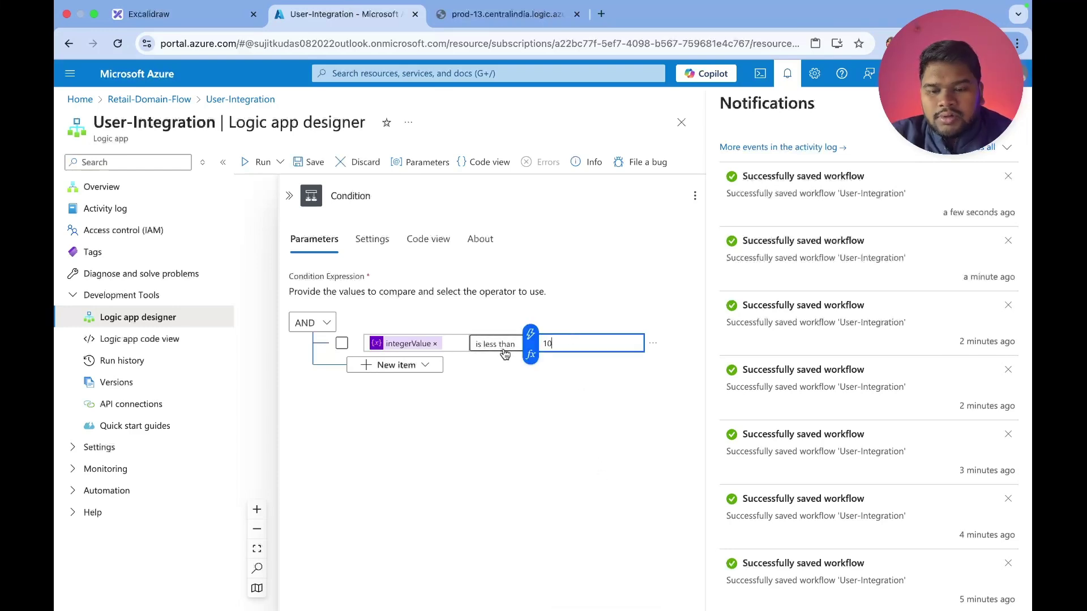
key(BackSpace)
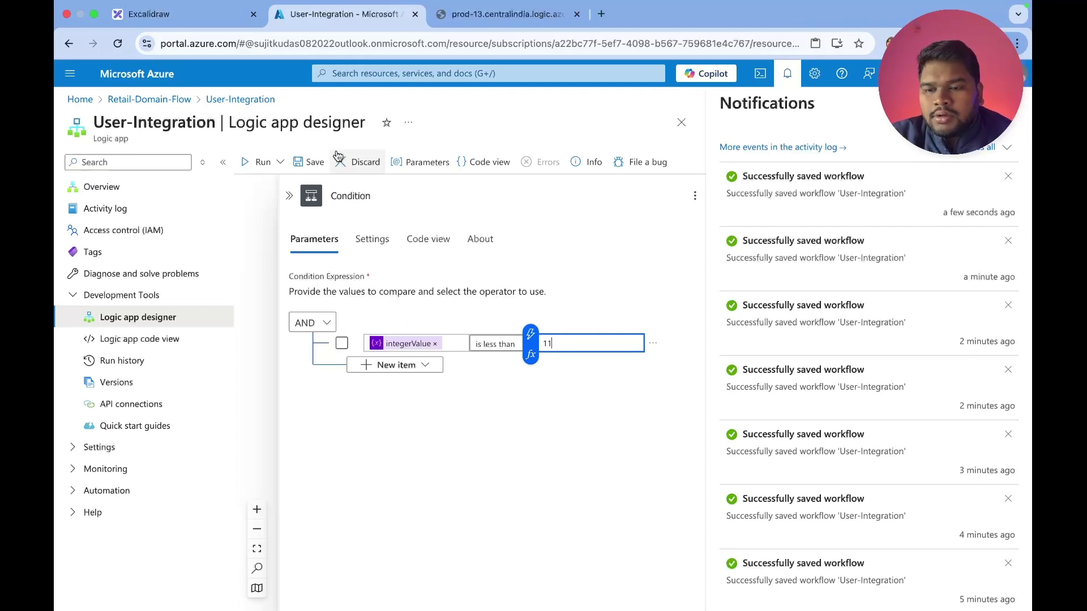
click(306, 162)
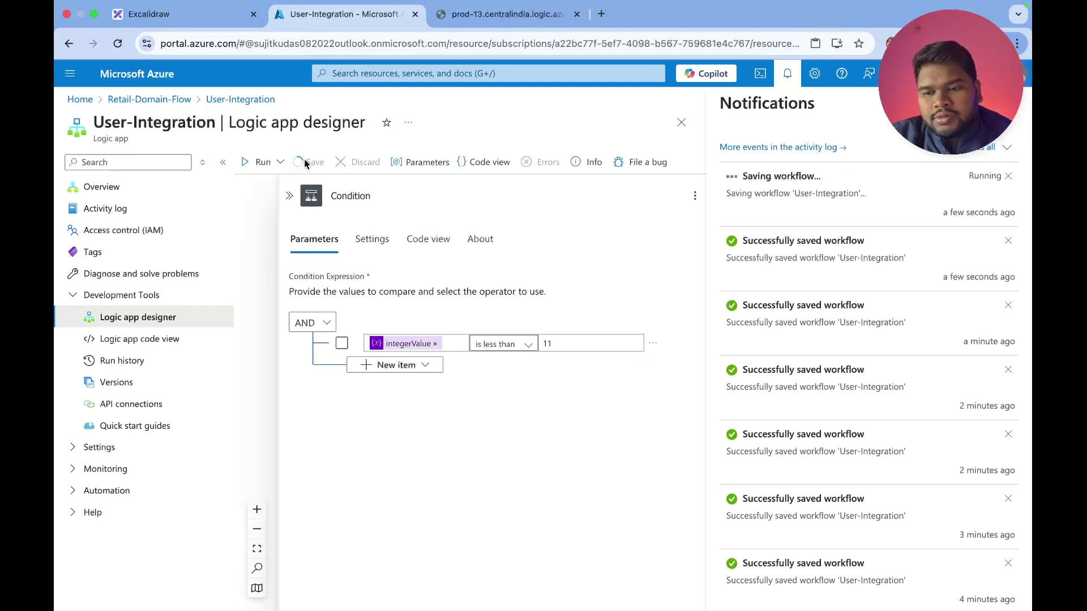
Test the "is less than" 11 condition by requesting the trigger URL again in its browser tab
click(502, 14)
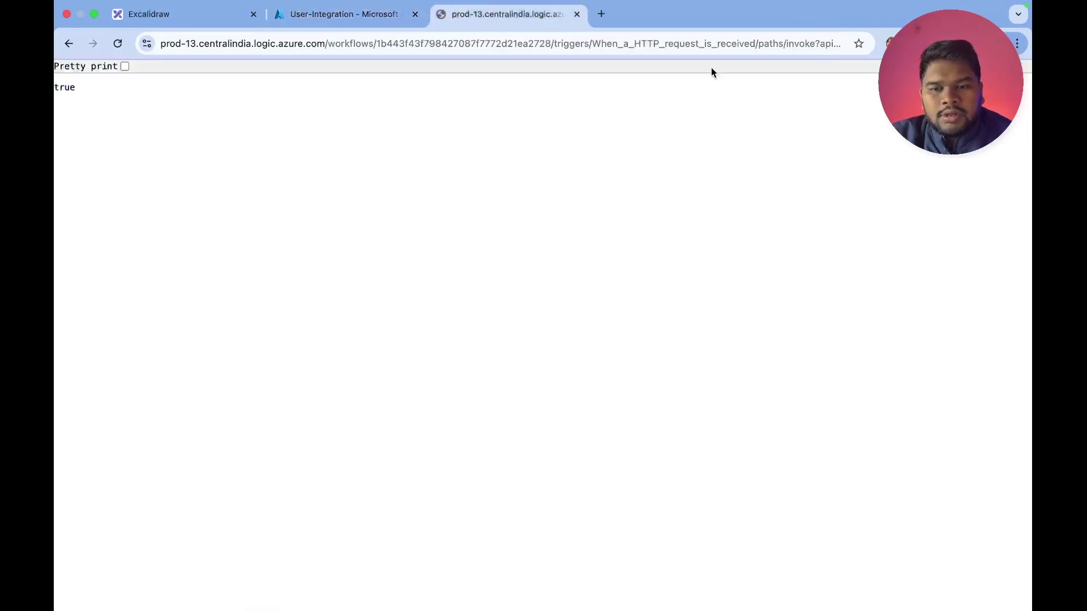
click(602, 46)
key(Return)
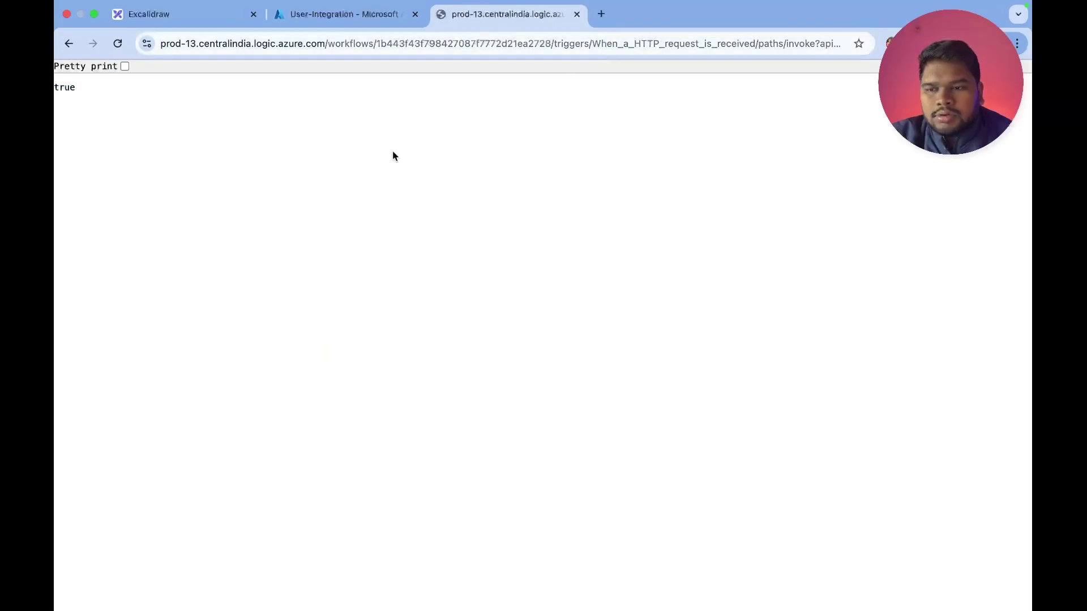
Back in the designer, set the Condition's comparison value to 9 and save the workflow
click(339, 14)
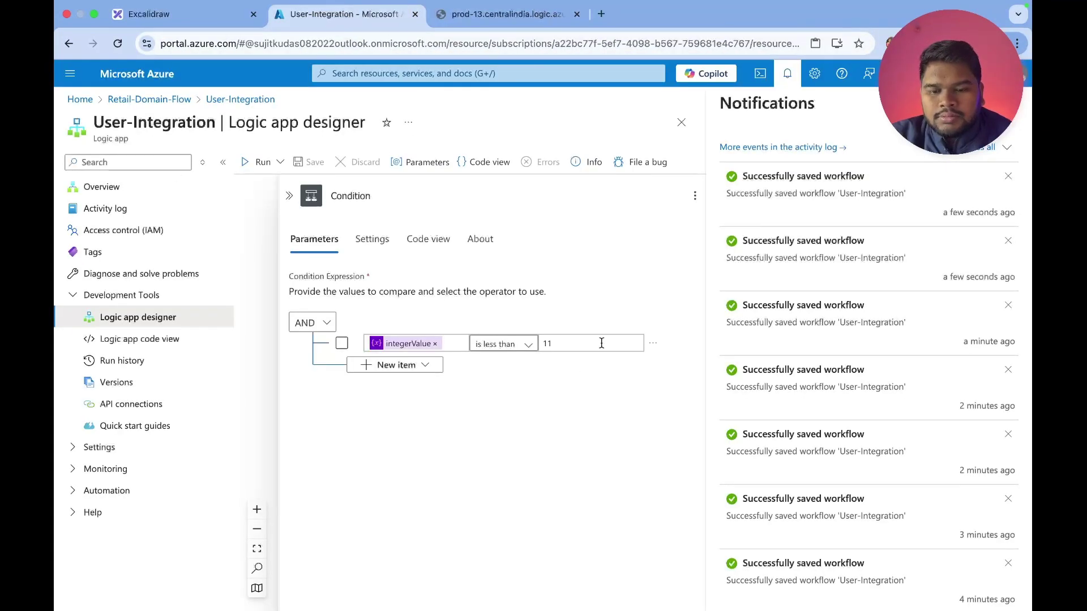
click(559, 346)
text(1)
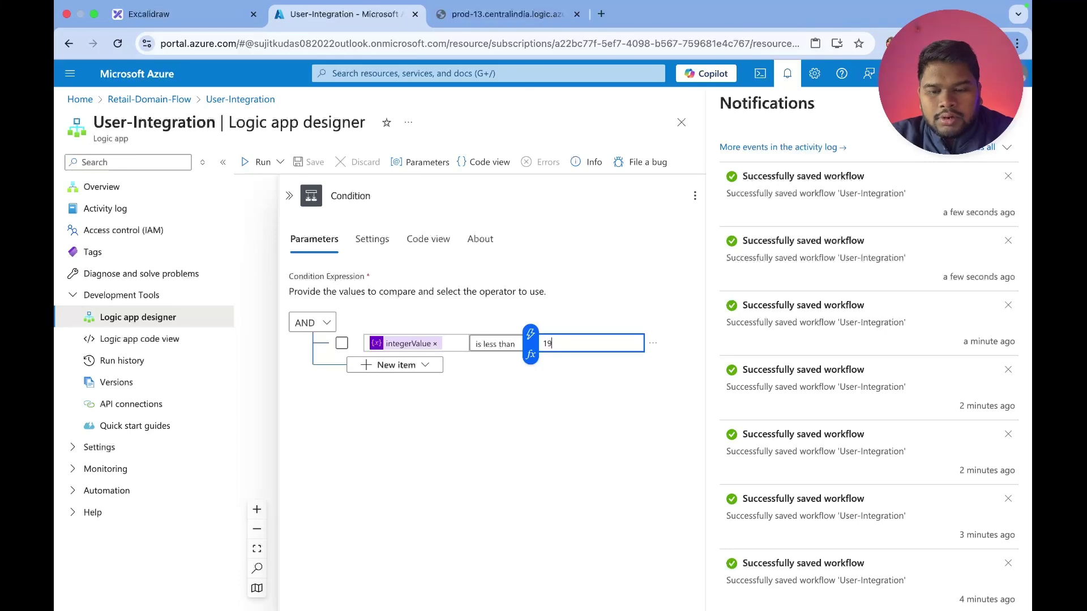
key(BackSpace)
key(BackSpace)
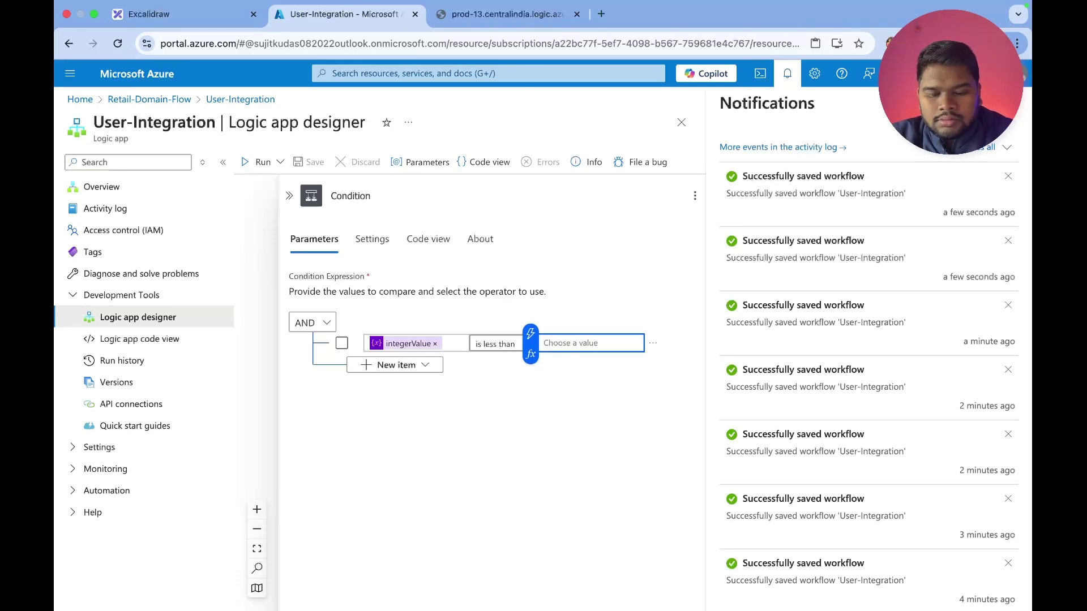
text(9)
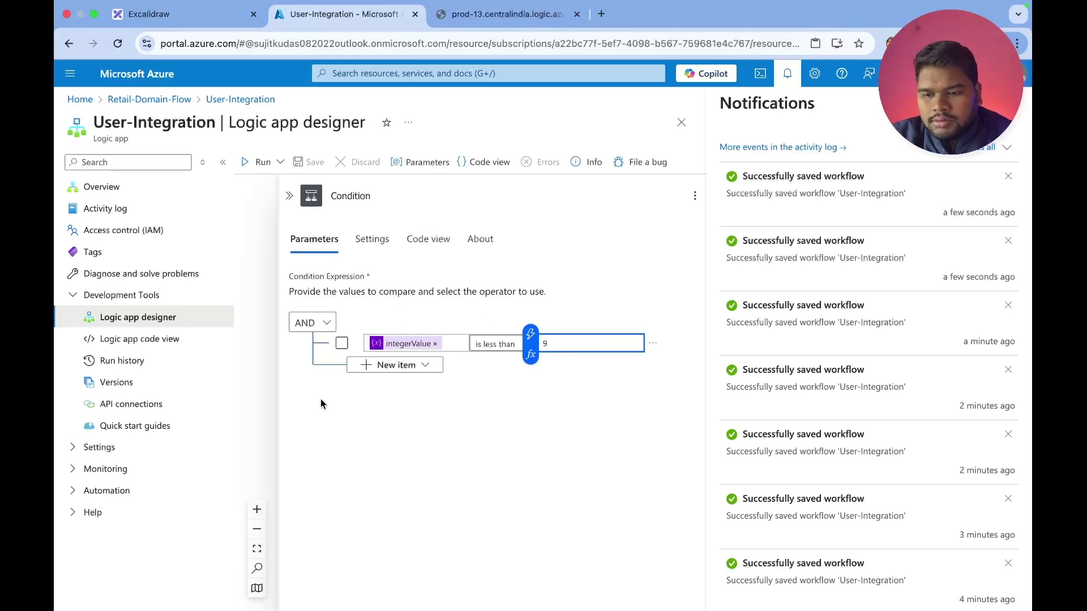
click(331, 423)
click(308, 163)
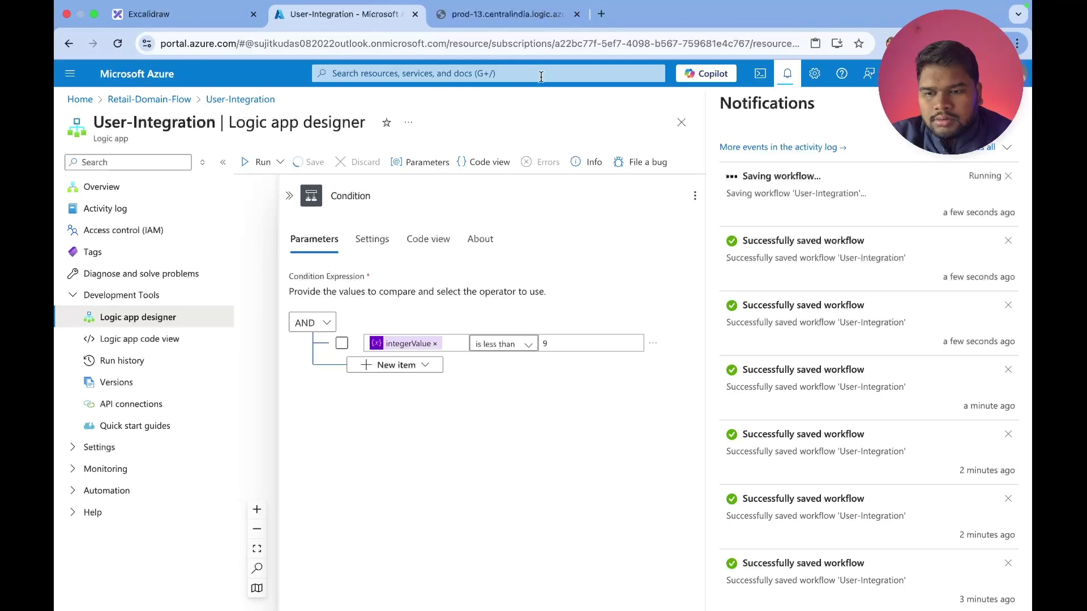
Request the trigger URL again in its browser tab to test the "is less than" 9 condition
click(504, 17)
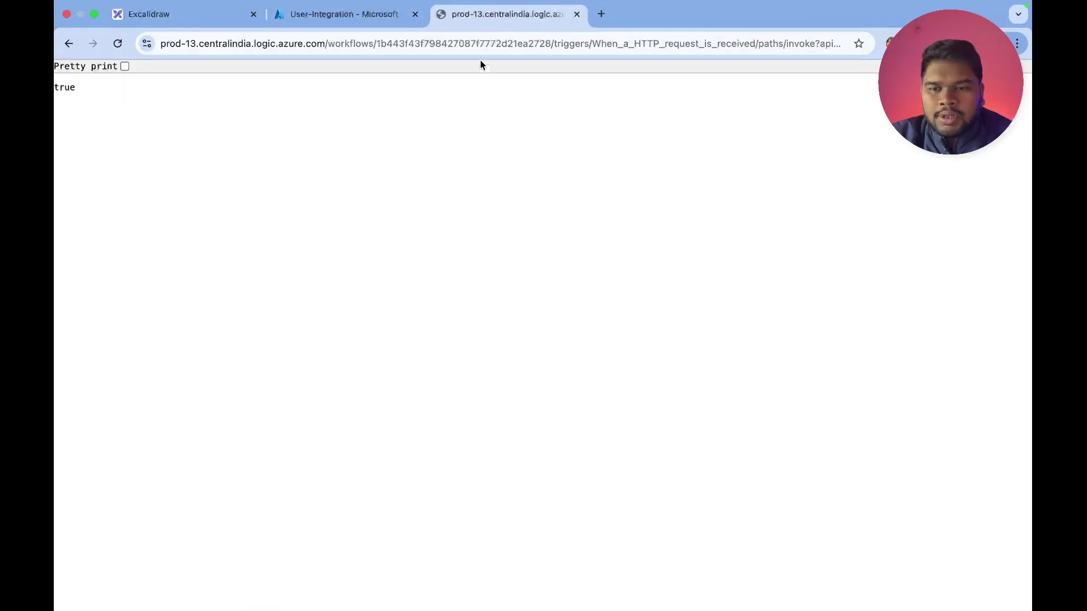
click(480, 45)
key(Return)
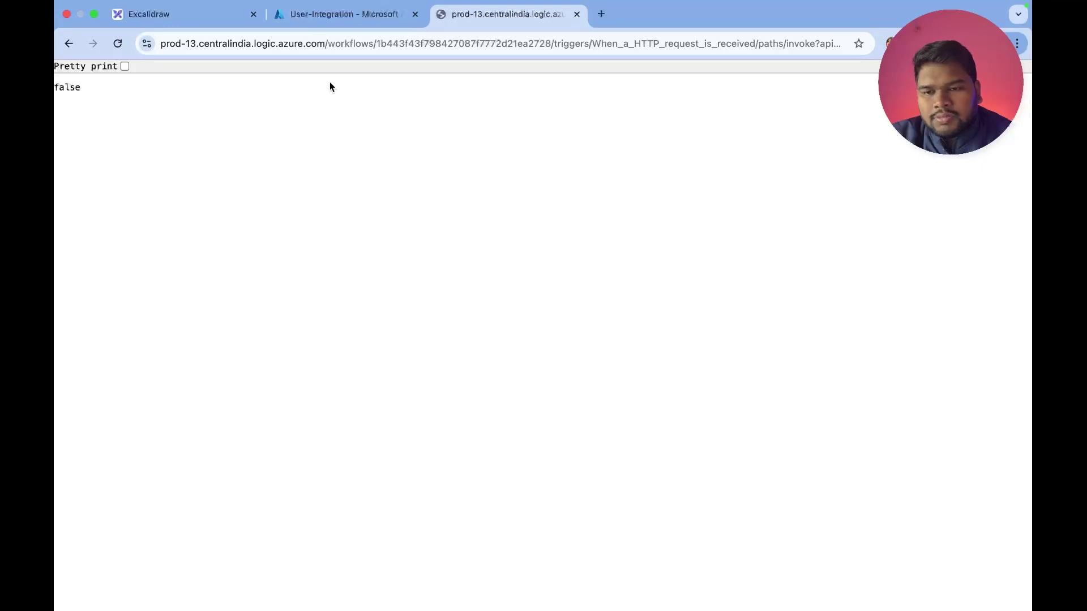
In the designer, collapse the Condition's details and delete the Condition together with all its child steps
click(354, 16)
click(504, 344)
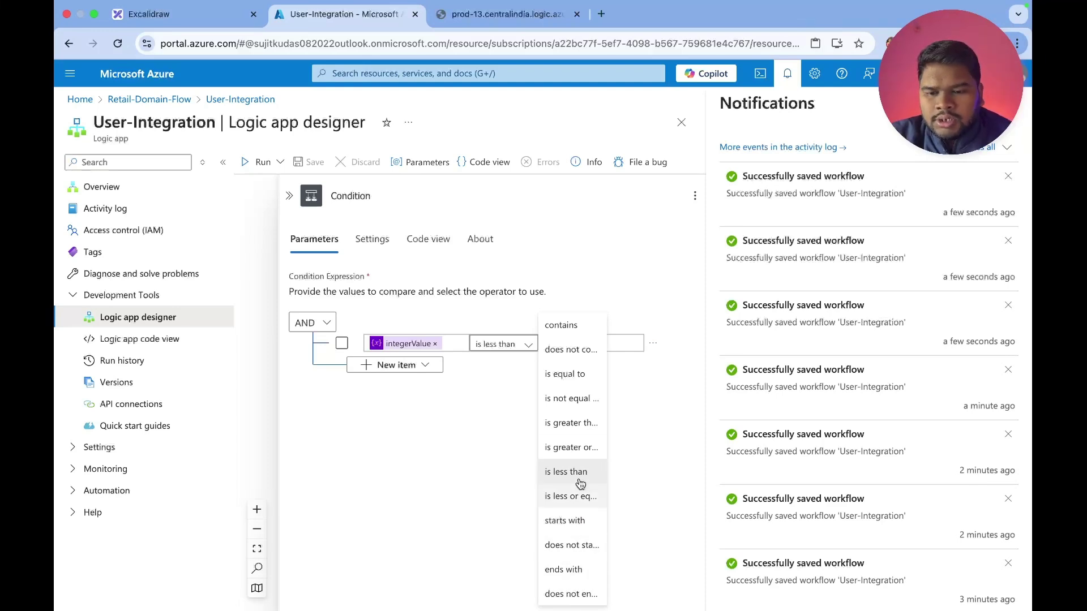
click(520, 436)
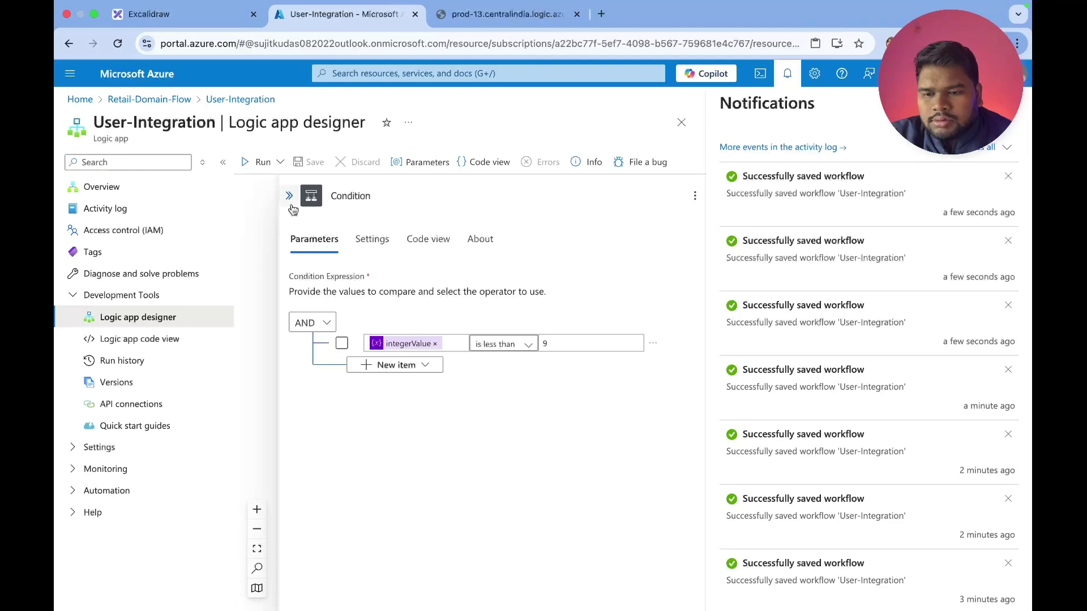
click(289, 196)
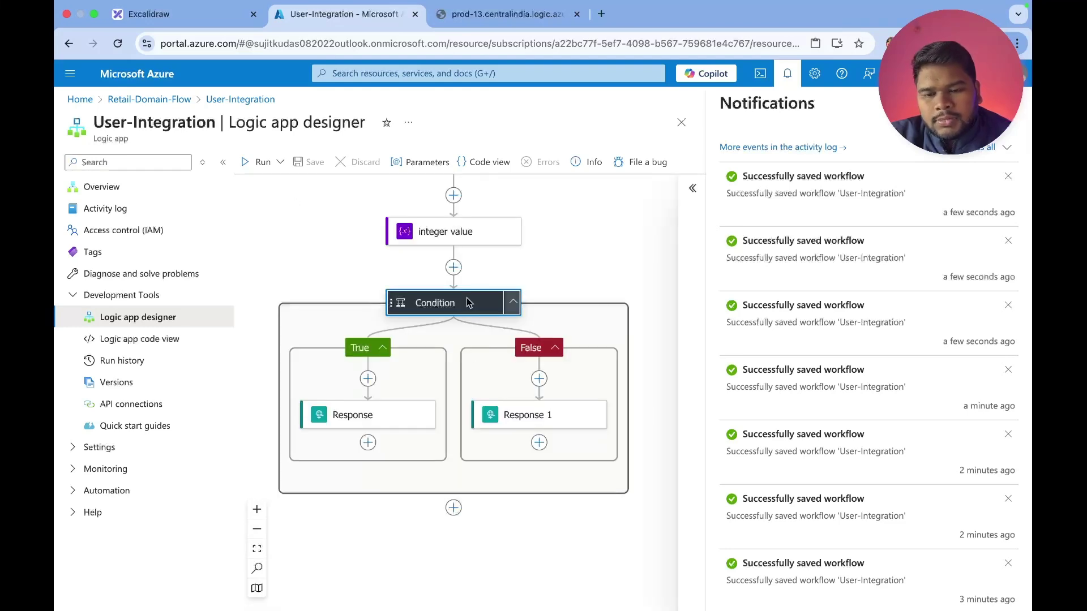
right_click(467, 303)
click(531, 317)
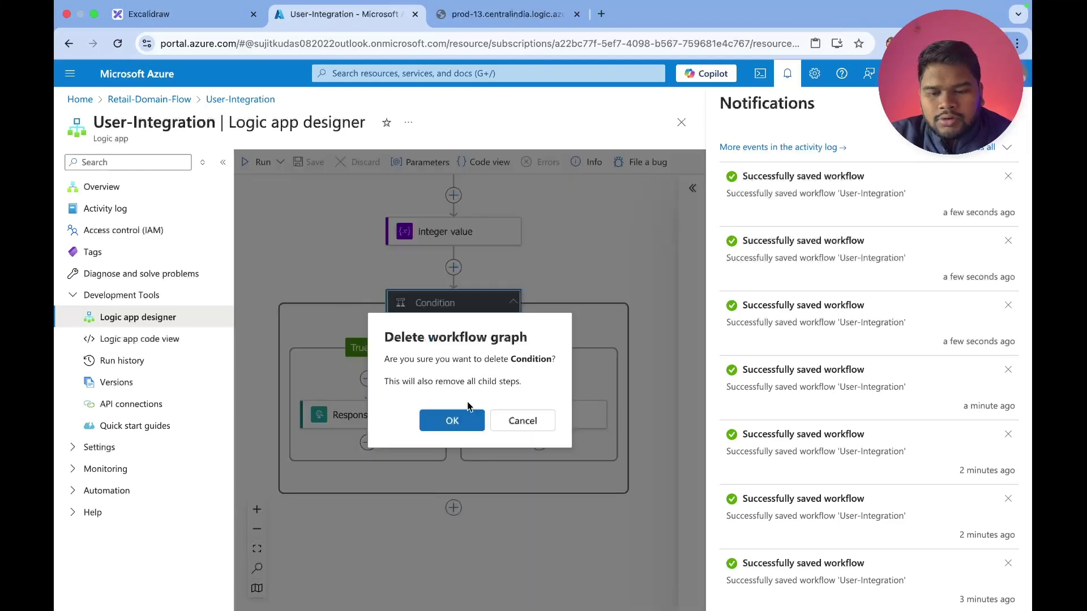
click(452, 420)
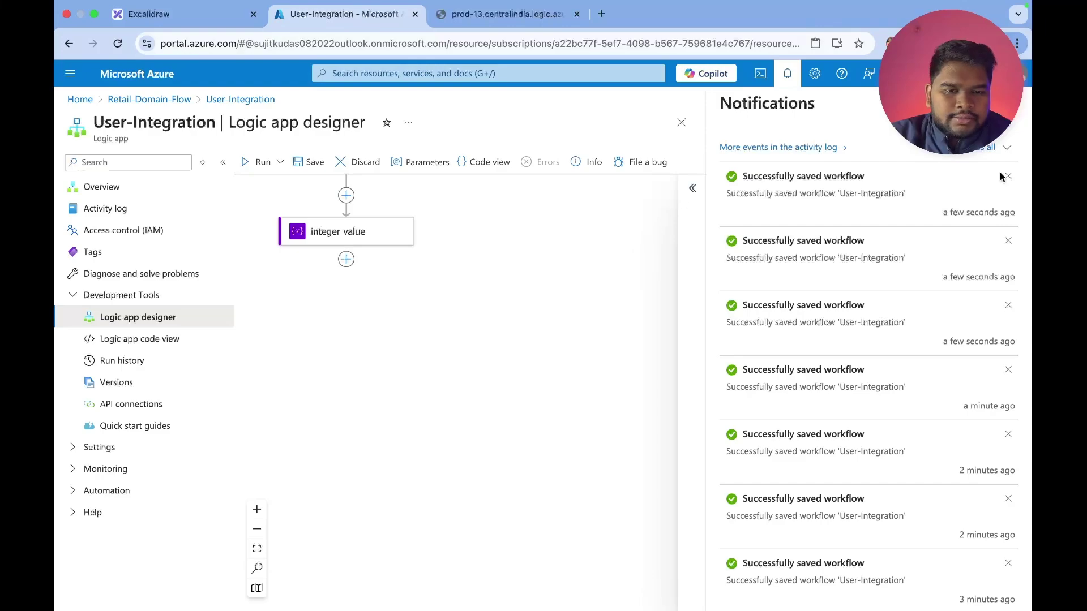